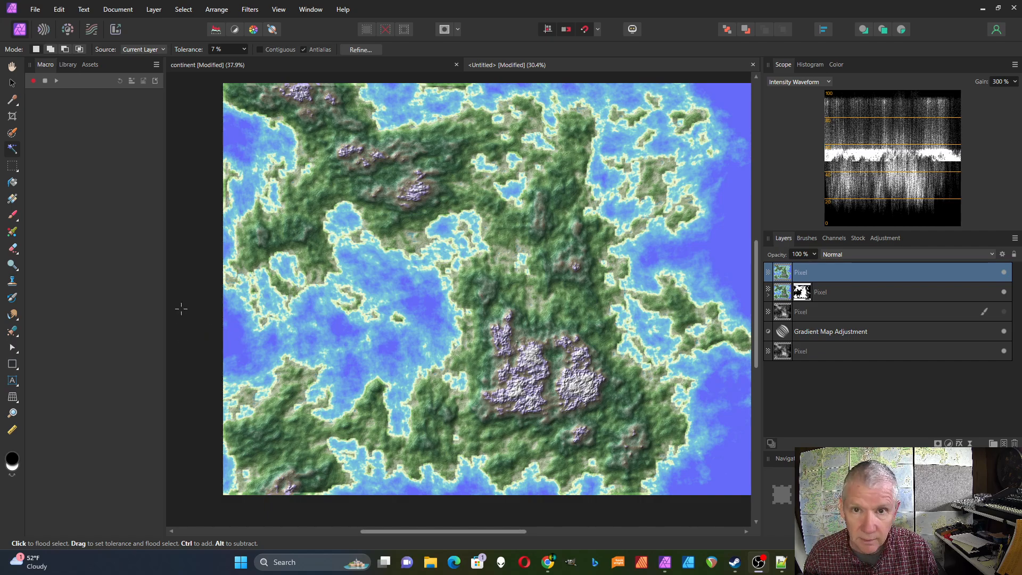
- Create a new Letter document, 11 x 8.5 in at 300 DPI in RGB/8, with a transparent background
left_click(35, 9)
left_click(42, 28)
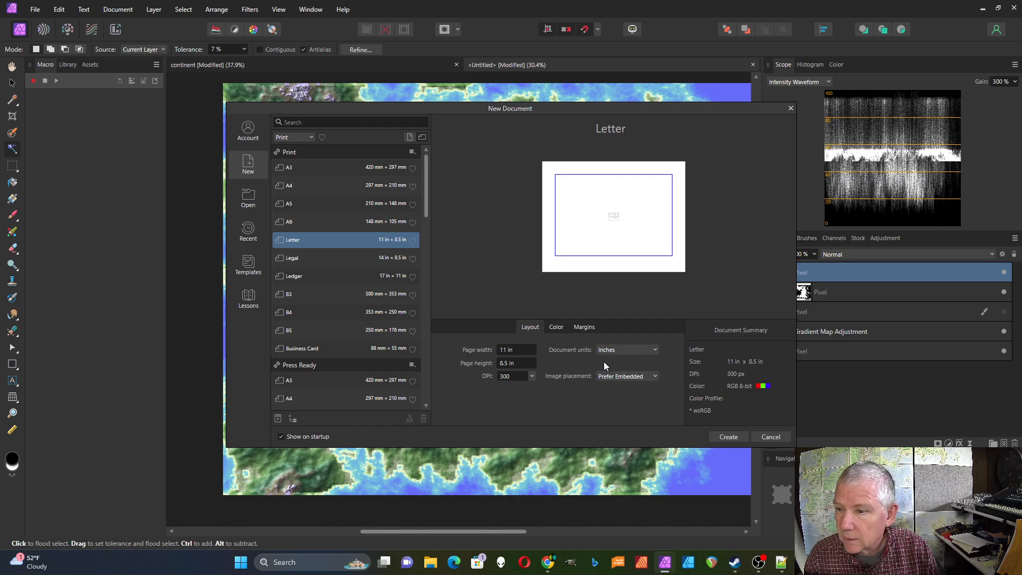
left_click(557, 328)
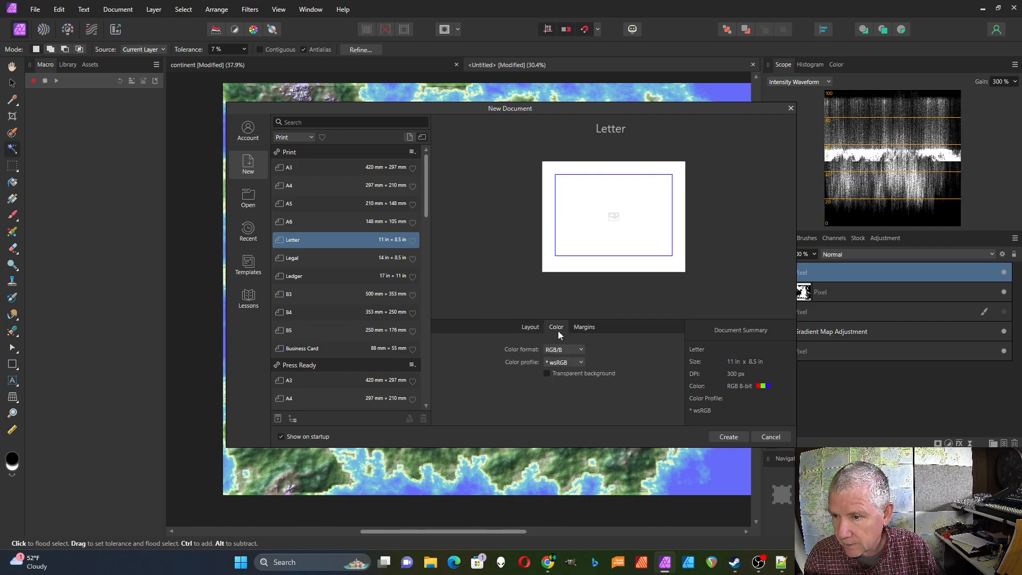
left_click(547, 374)
left_click(730, 437)
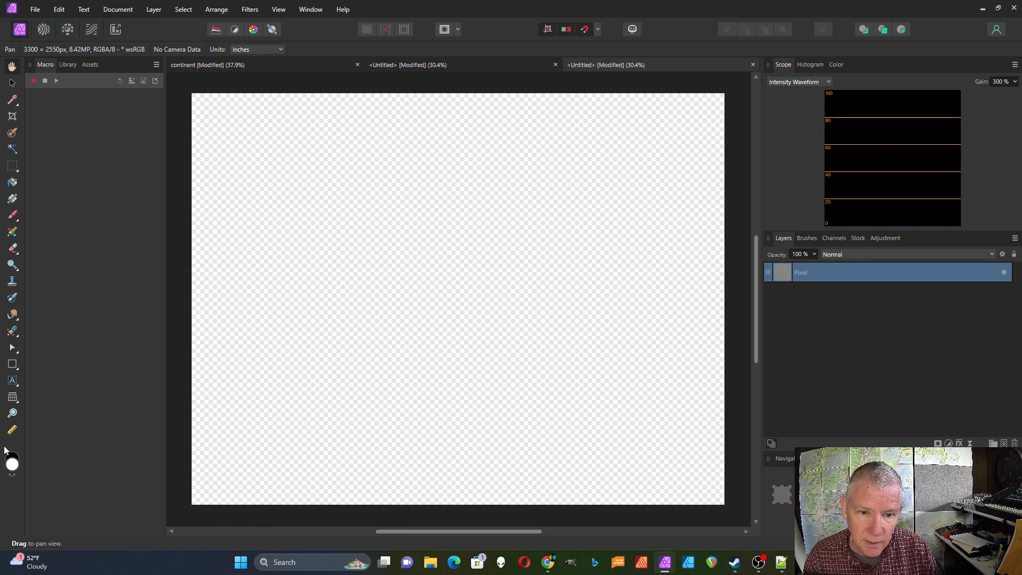
- Flood fill the empty pixel layer with black and switch to the Move tool
left_click(13, 182)
left_click(277, 236)
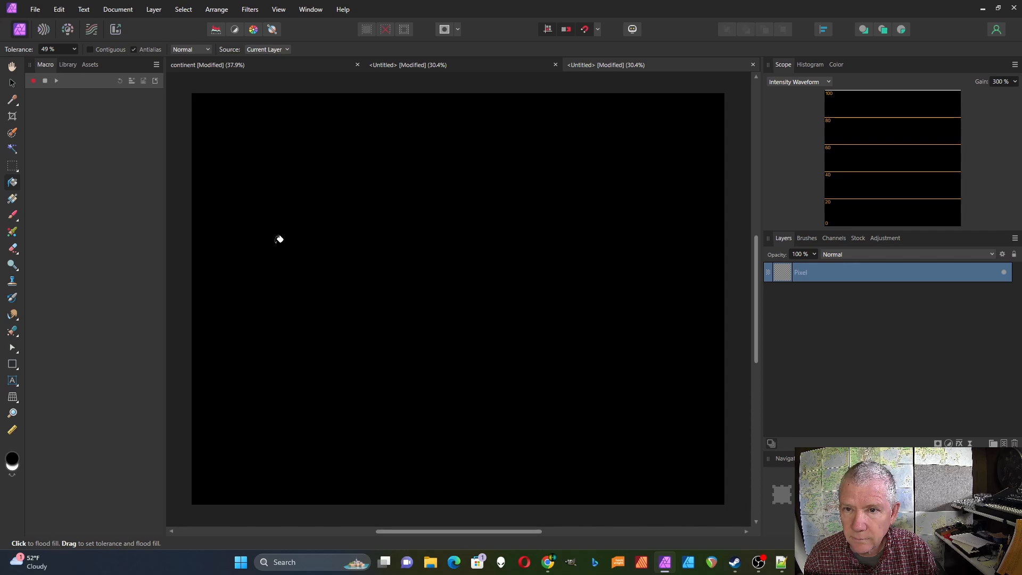
left_click(12, 84)
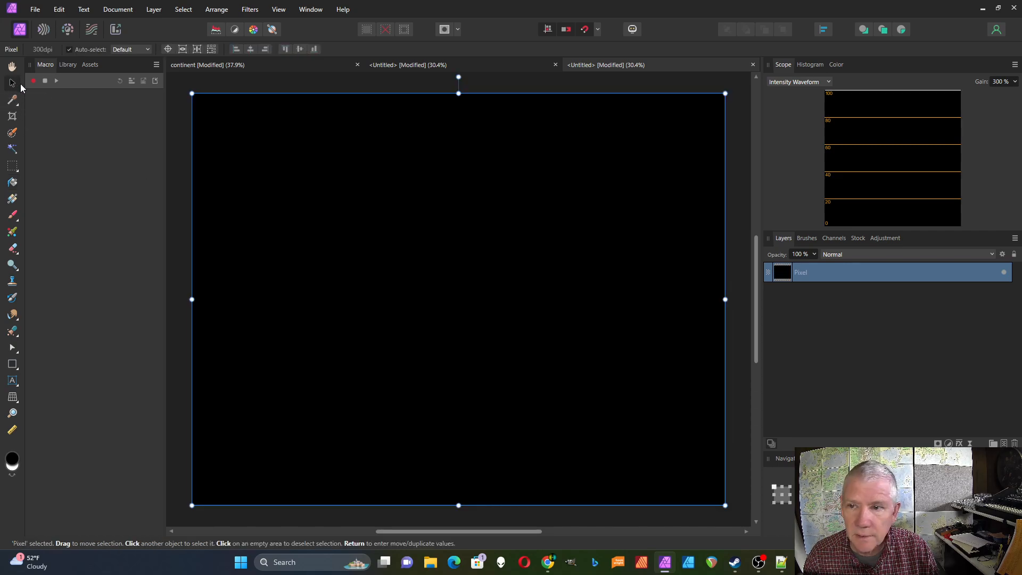
- Start the Procedural Texture filter on the black layer and load the Landscape preset
left_click(241, 14)
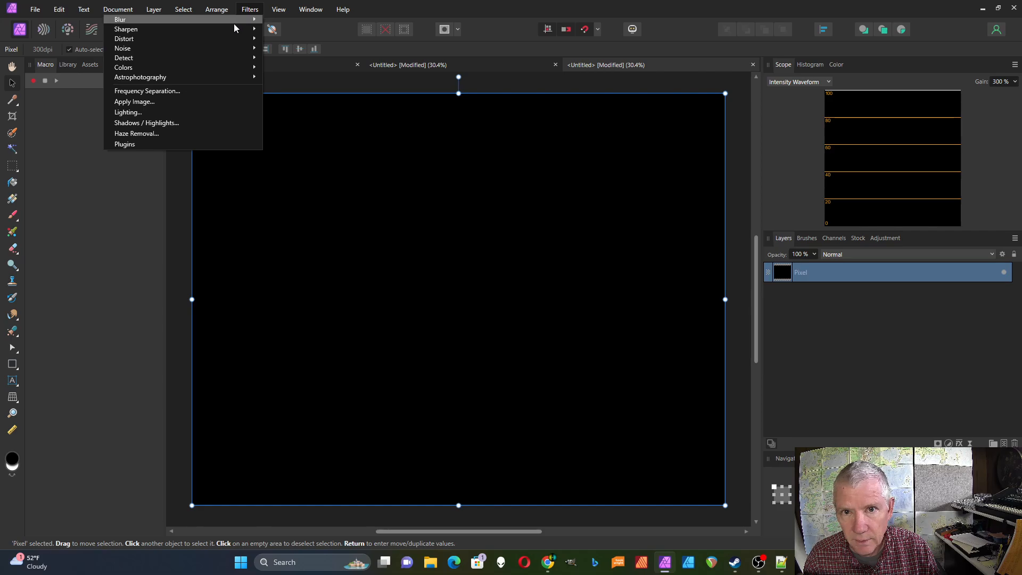
mouse_move(226, 67)
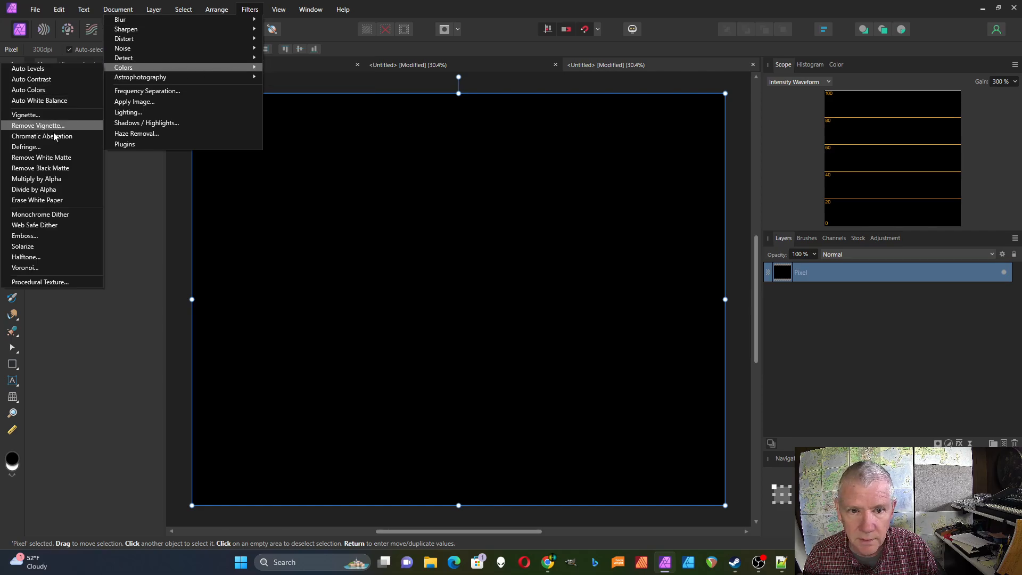
left_click(55, 282)
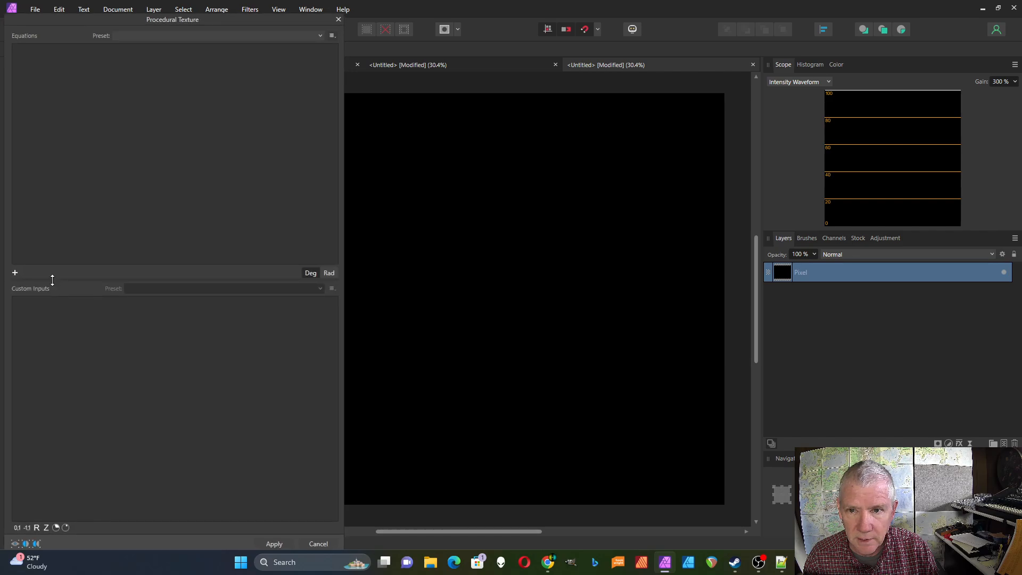
left_click(244, 35)
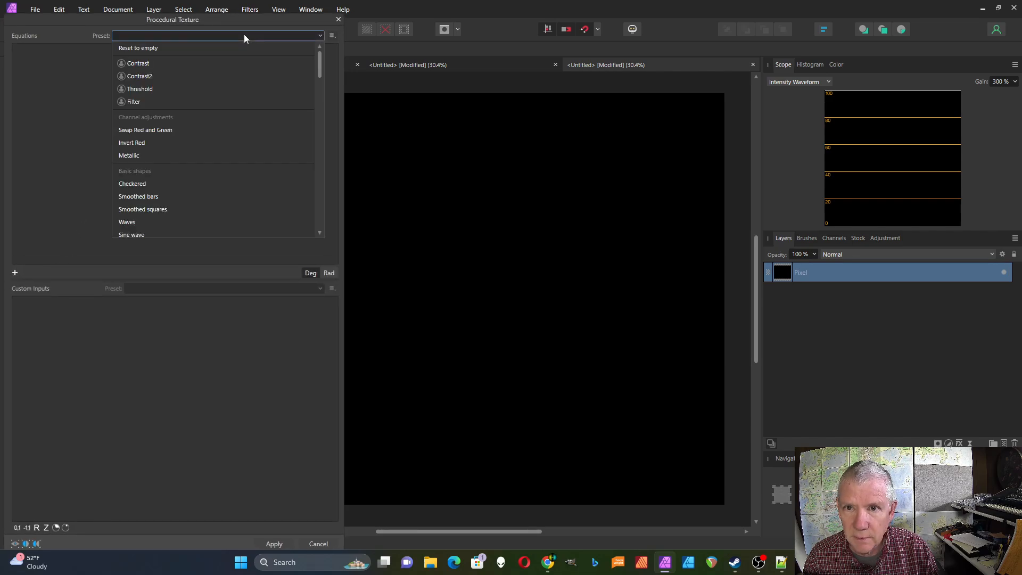
scroll(216, 90, "down", 3)
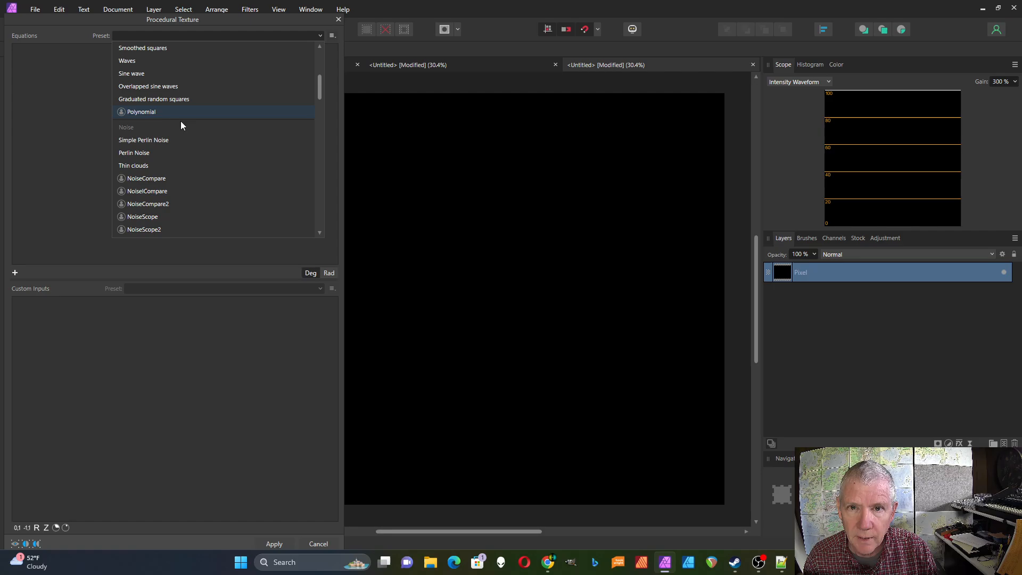
scroll(169, 125, "down", 5)
scroll(161, 131, "down", 1)
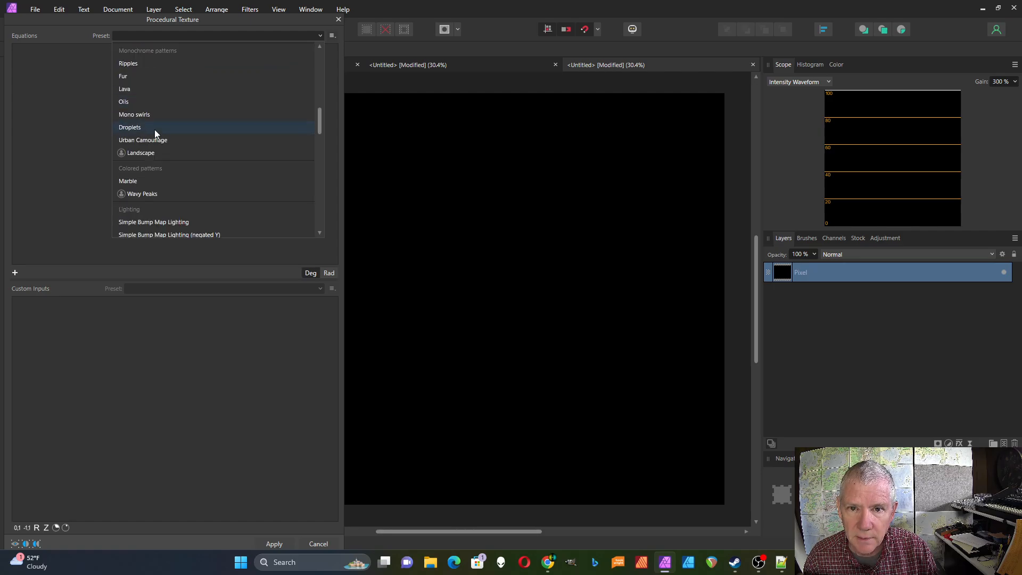
left_click(150, 155)
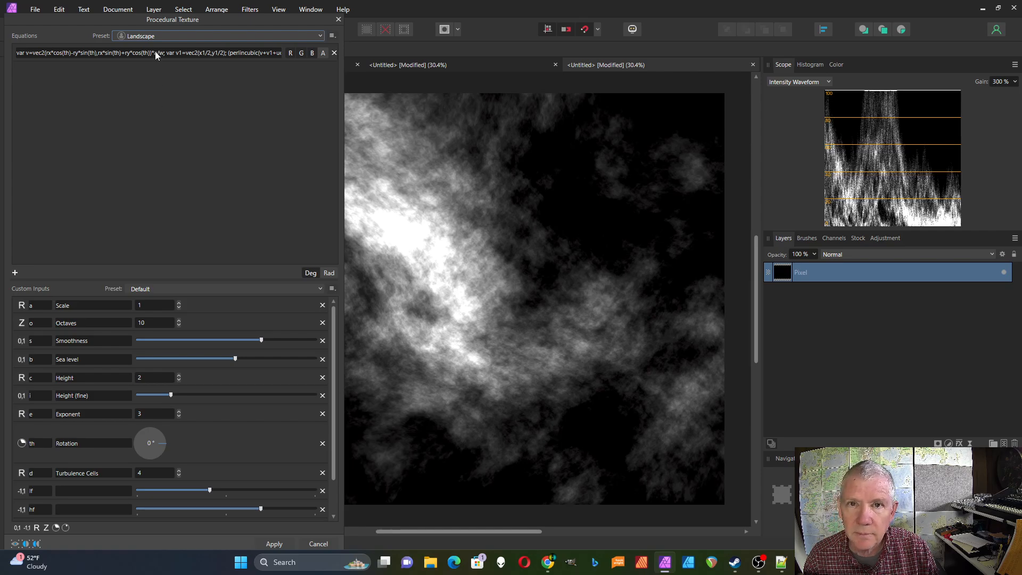
- Examine the Landscape preset's equation in Notepad++, including its vector definition and perlincubic expression
left_click(159, 53)
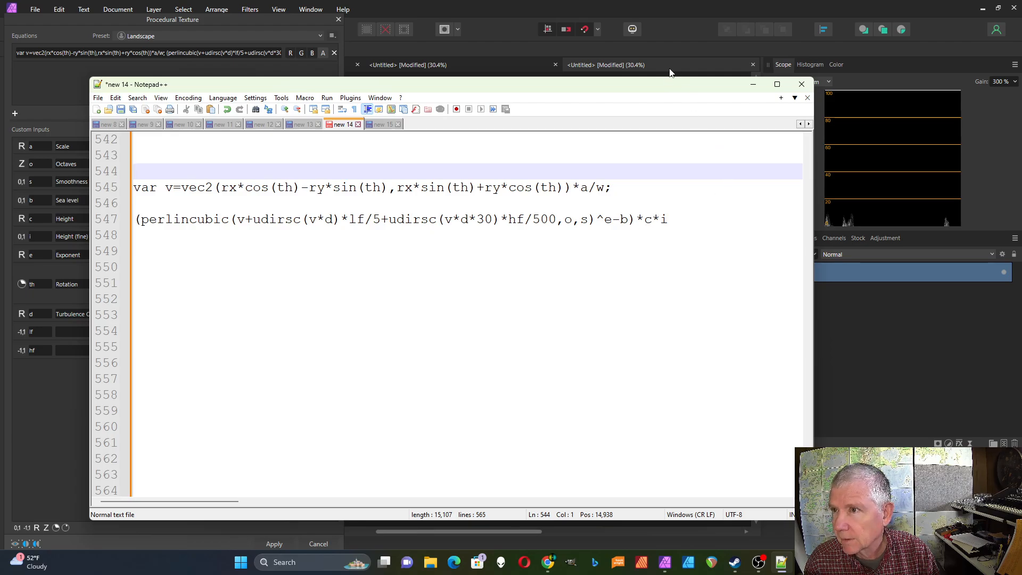
left_click(674, 4)
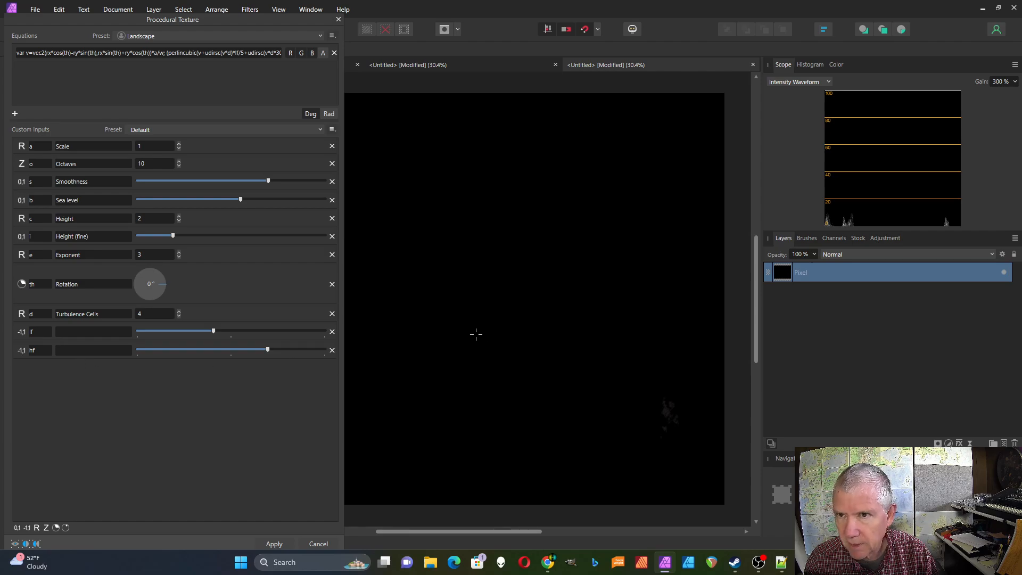
- Fit the whole page in view and shift the texture origin to bring bright terrain onto the canvas
left_click_drag(542, 531, 510, 531)
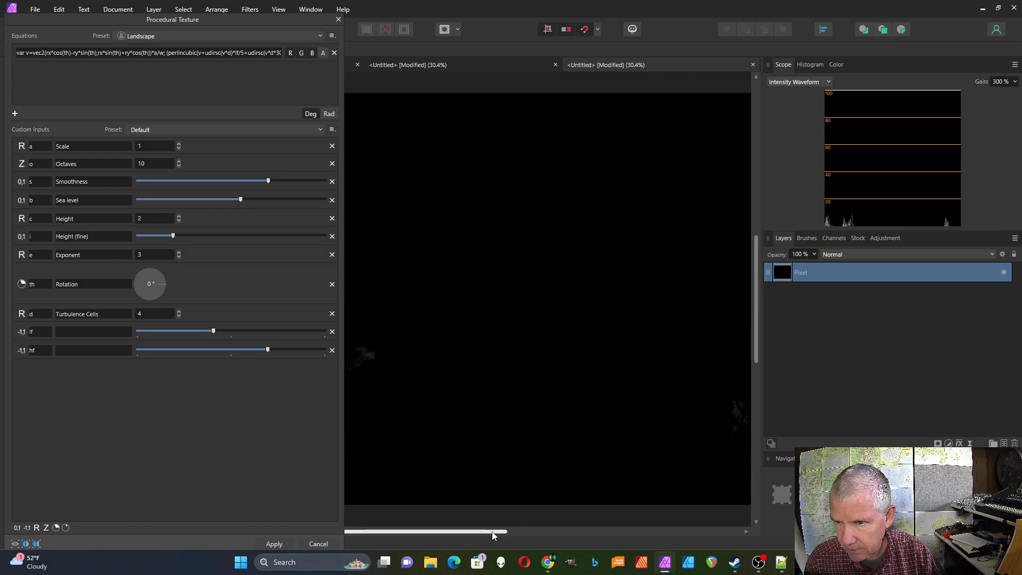
scroll(610, 281, "down", 3)
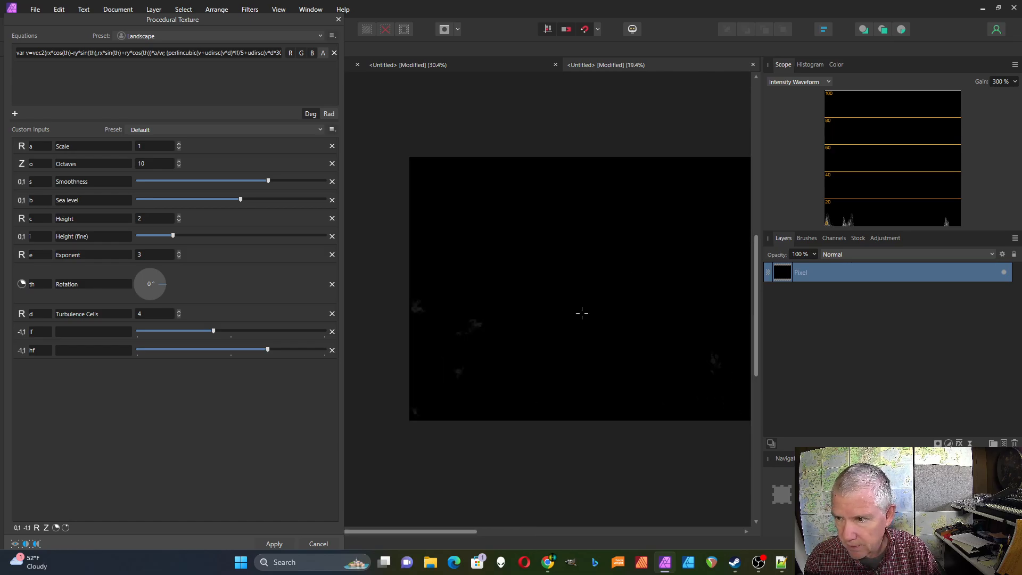
left_click_drag(458, 533, 480, 531)
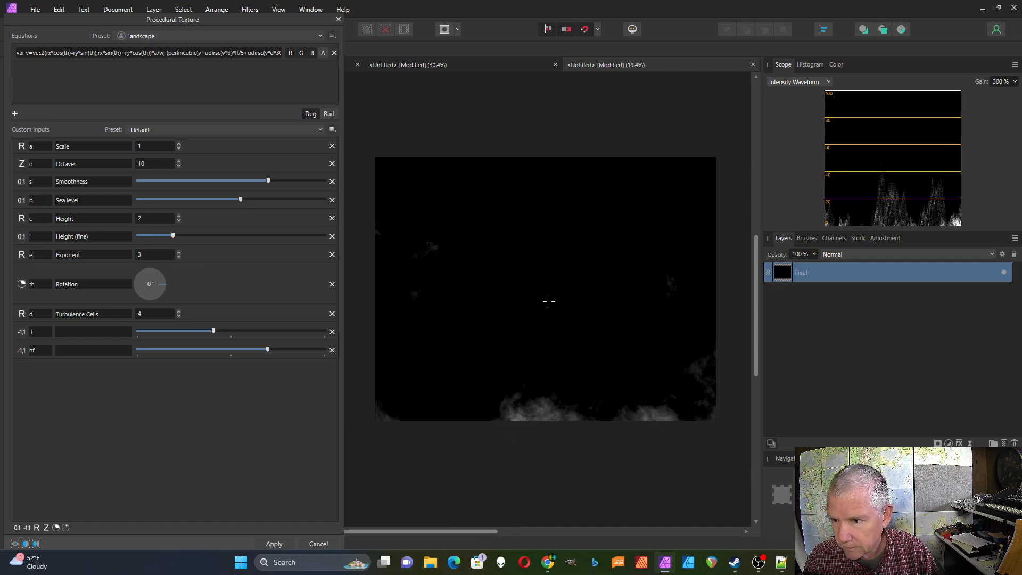
left_click_drag(604, 213, 563, 313)
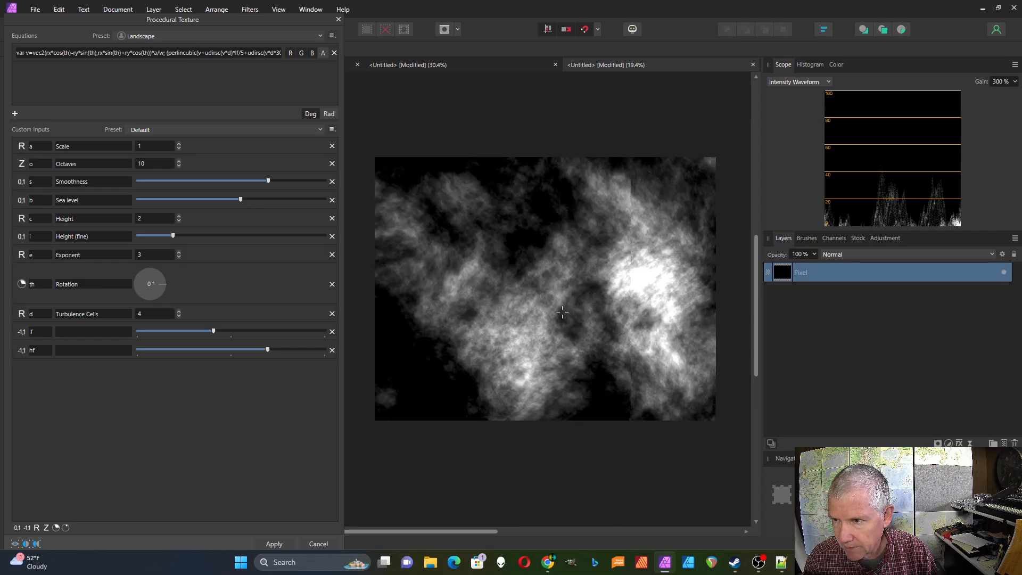
- Try raising the Landscape texture's Scale to 9
left_click(179, 144)
left_click(179, 144)
left_click(179, 144)
left_click(179, 143)
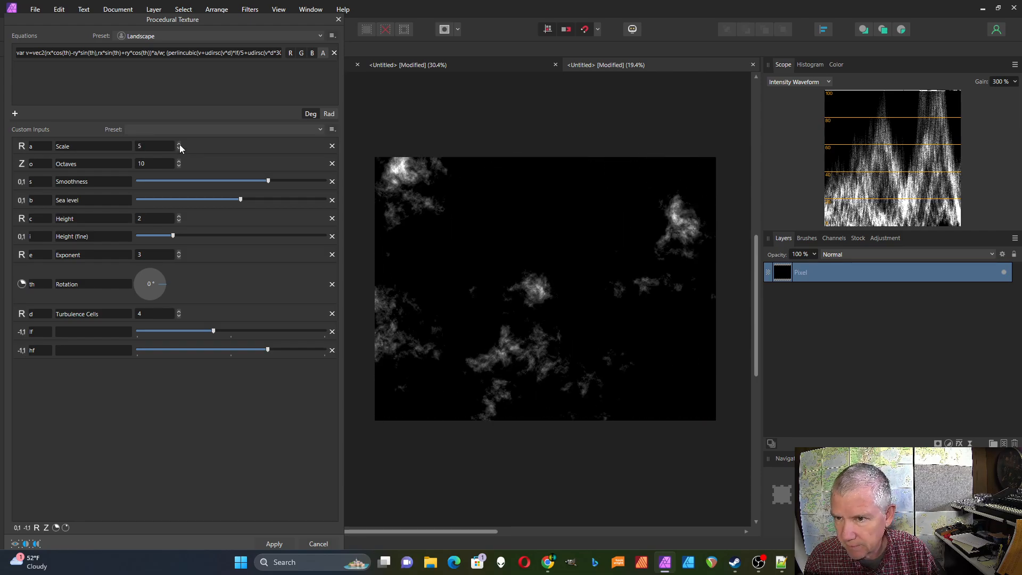
left_click(179, 144)
left_click(179, 143)
left_click(179, 144)
left_click(179, 144)
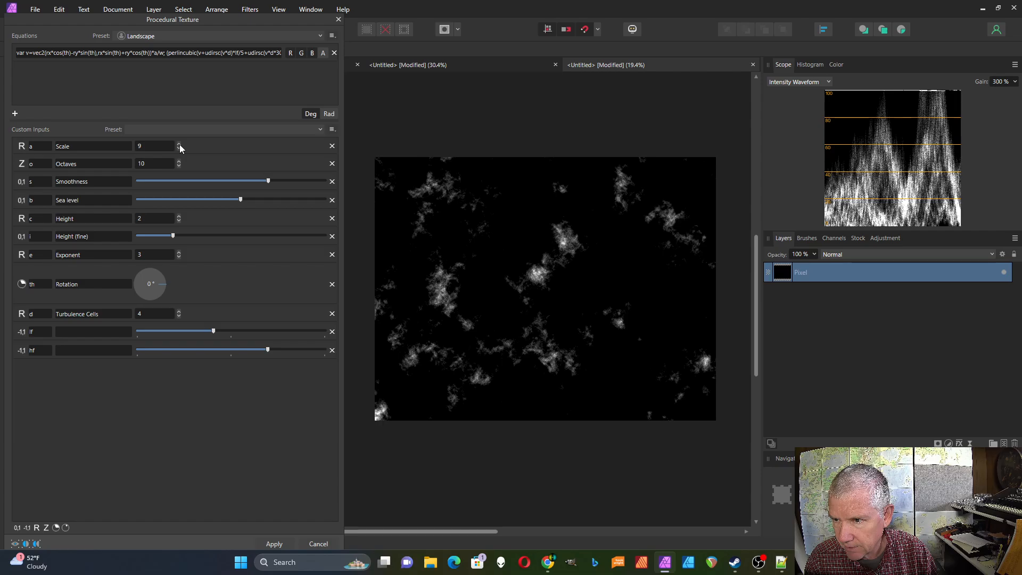
- Move the small-scale texture around the canvas to centre a bright island chain on the page
left_click(555, 272)
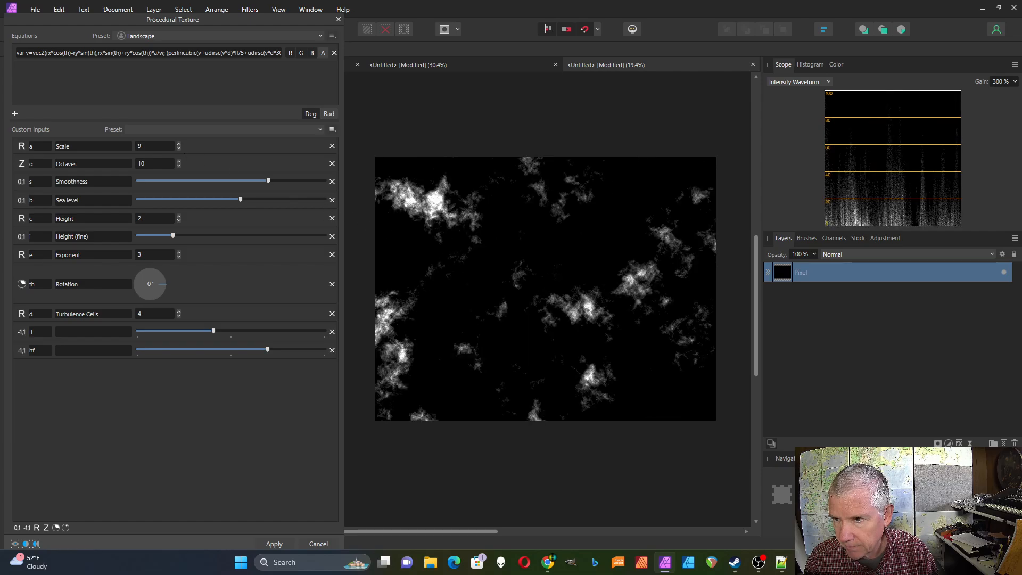
left_click(582, 296)
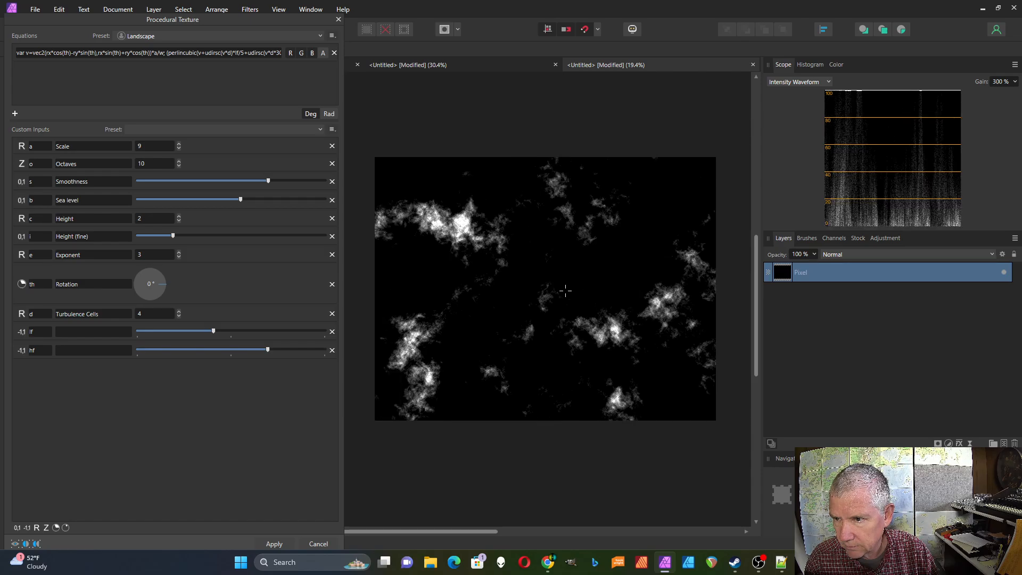
left_click(554, 278)
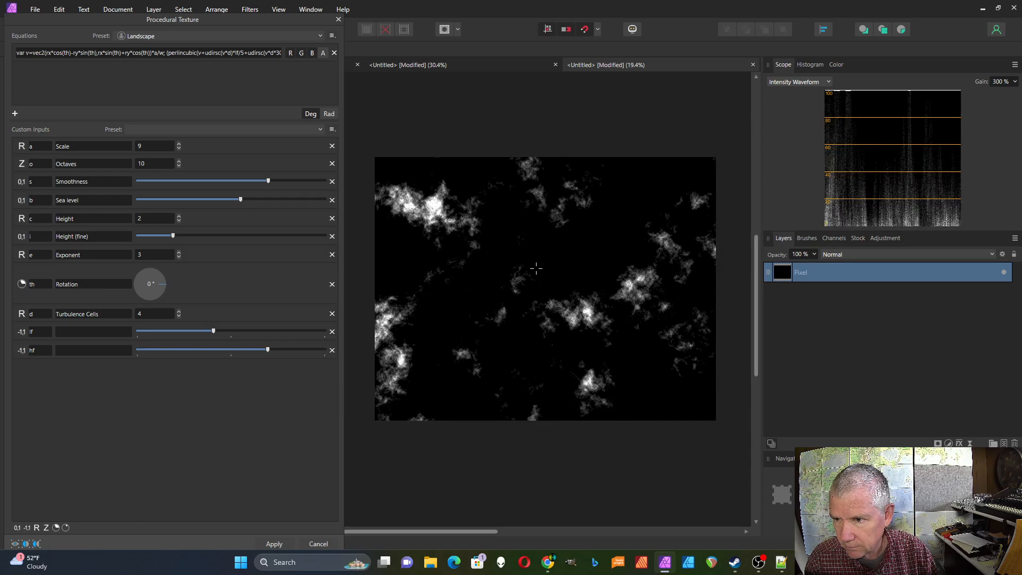
left_click_drag(536, 269, 613, 299)
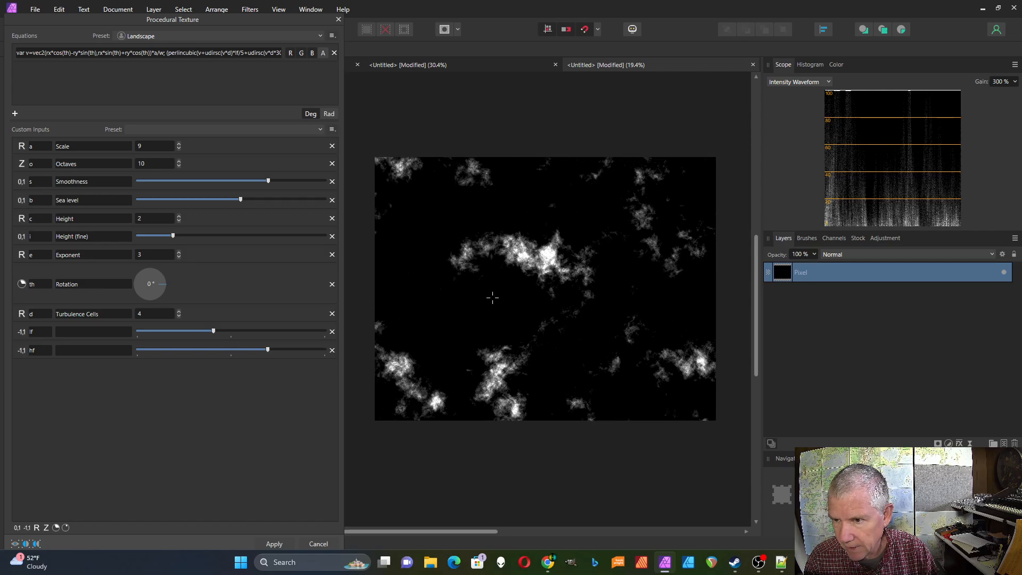
left_click_drag(493, 297, 518, 299)
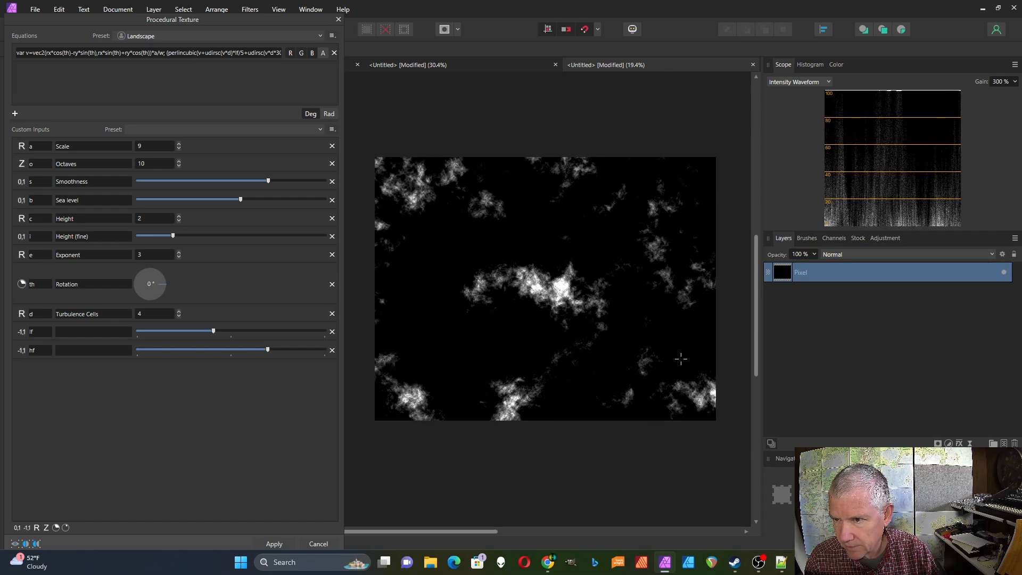
- Set the Landscape texture's Scale back to 1
left_click(179, 148)
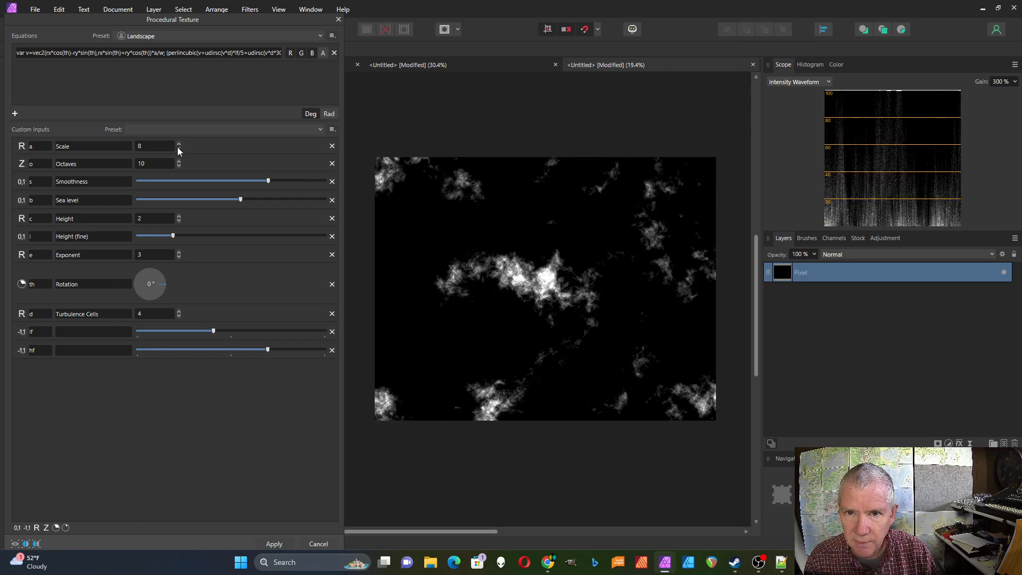
left_click(179, 149)
left_click(179, 149)
left_click(179, 149)
left_click(179, 148)
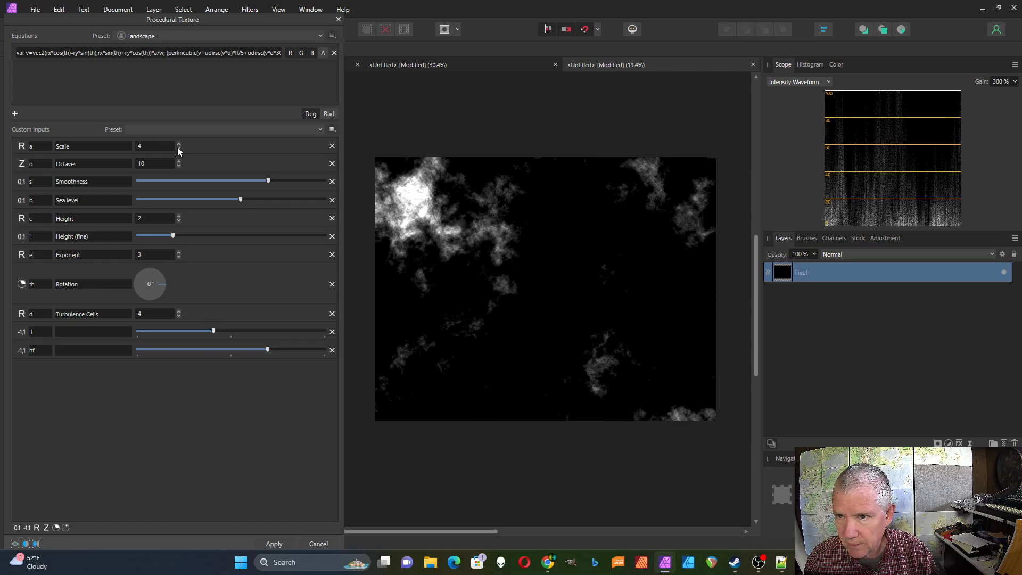
left_click(179, 149)
left_click(179, 148)
left_click(179, 149)
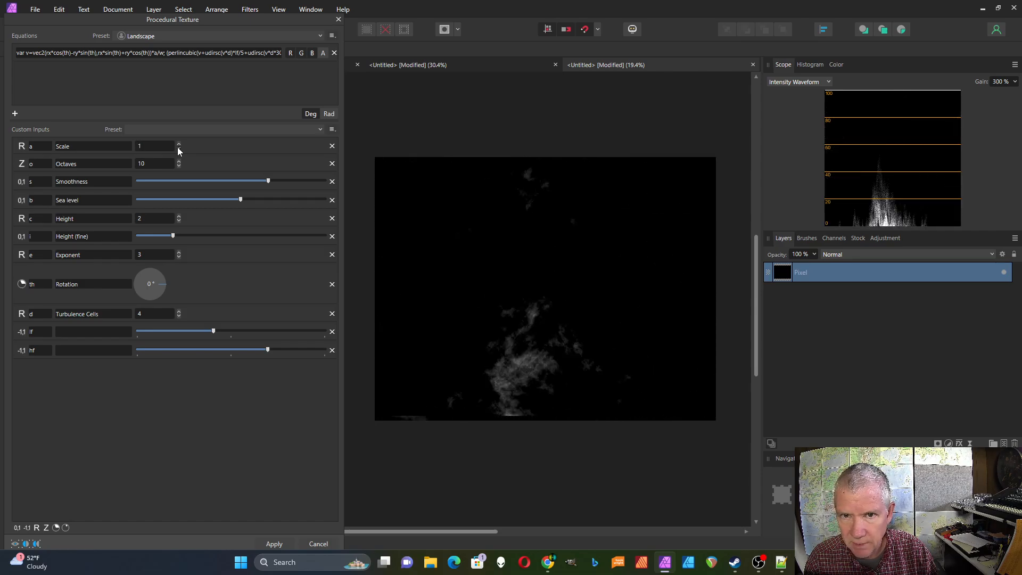
- Reposition the texture so a large bright landmass fills the page's left and centre, with dark sea at the upper right
left_click_drag(460, 202, 616, 323)
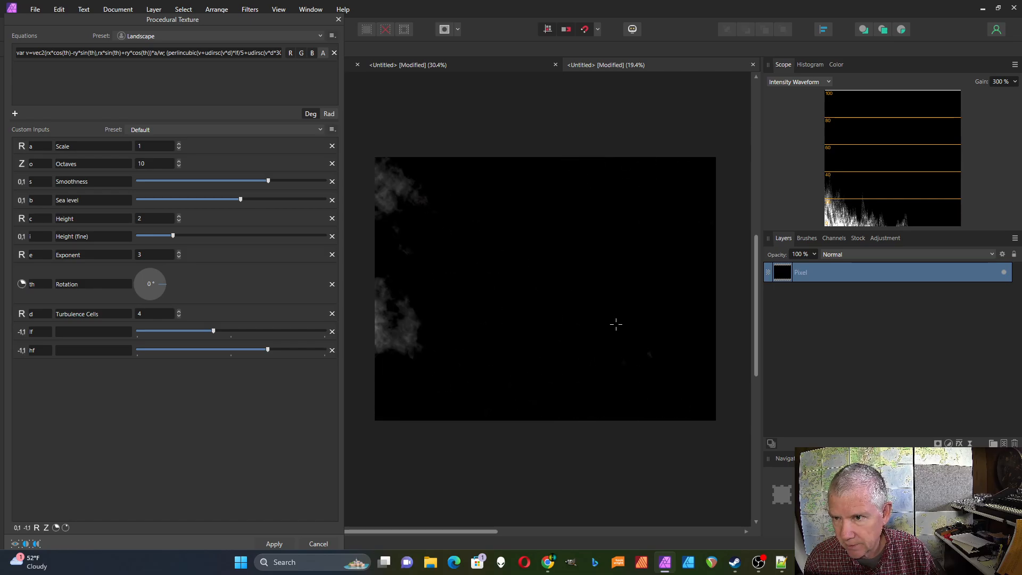
left_click_drag(520, 258, 649, 320)
left_click_drag(495, 283, 652, 333)
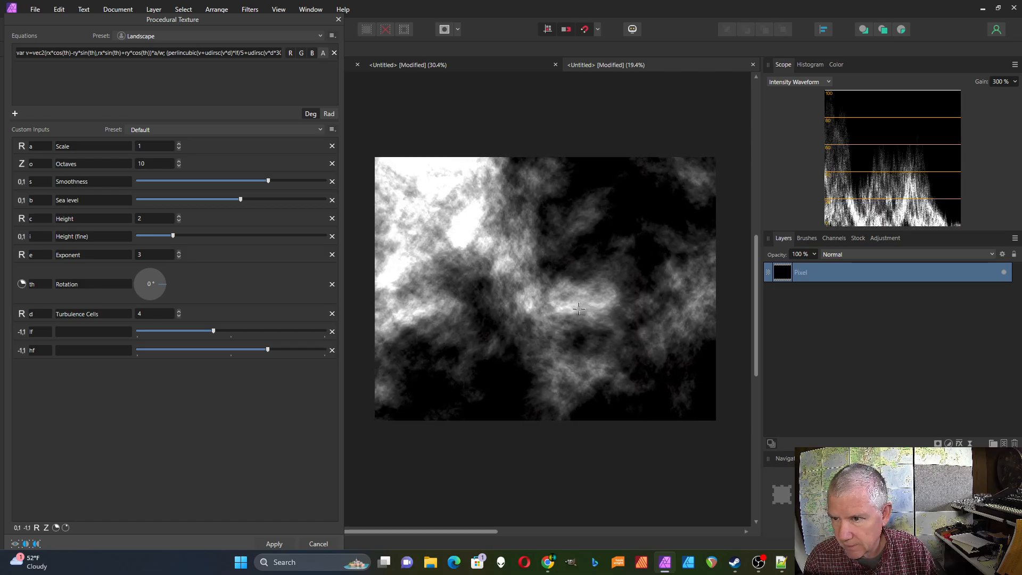
mouse_move(456, 189)
left_mouse_down()
mouse_move(583, 274)
mouse_move(485, 287)
left_mouse_up()
mouse_move(619, 258)
left_mouse_down()
mouse_move(599, 268)
mouse_move(636, 242)
left_mouse_up()
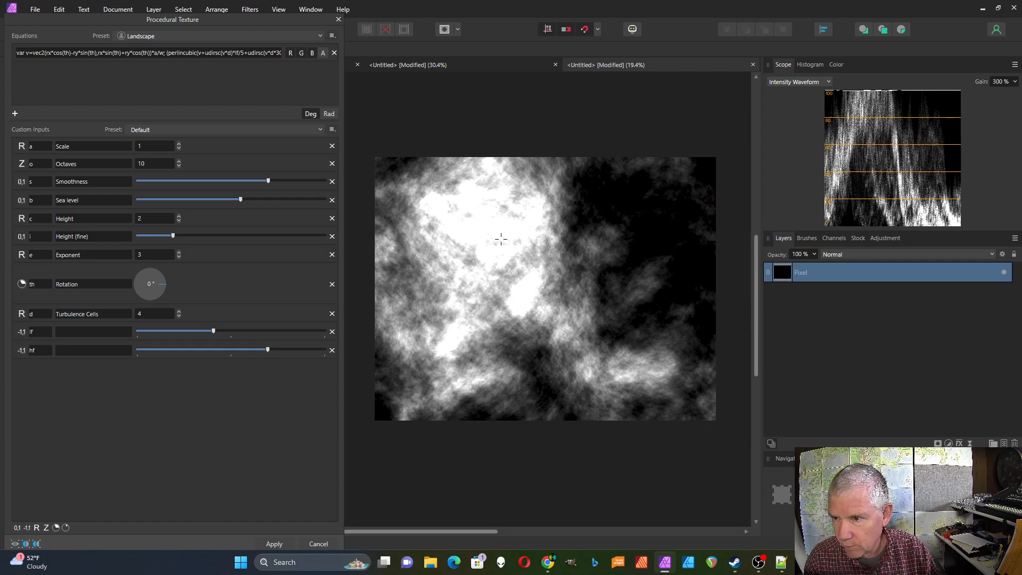
left_click_drag(501, 239, 544, 320)
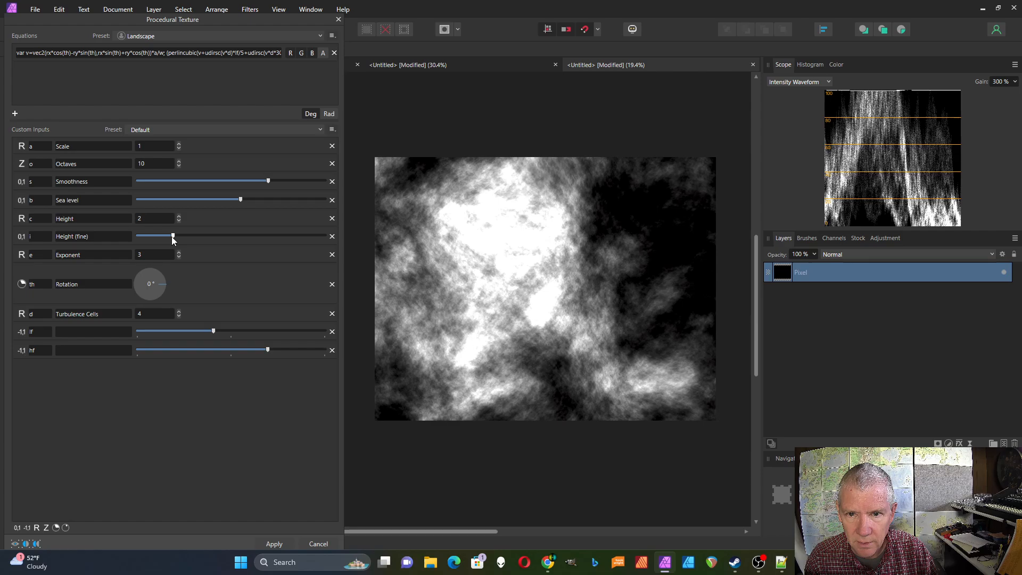
- Lower the Height (fine) setting slightly to reduce the blown-out peaks, and apply the Procedural Texture filter
left_click_drag(173, 238, 158, 235)
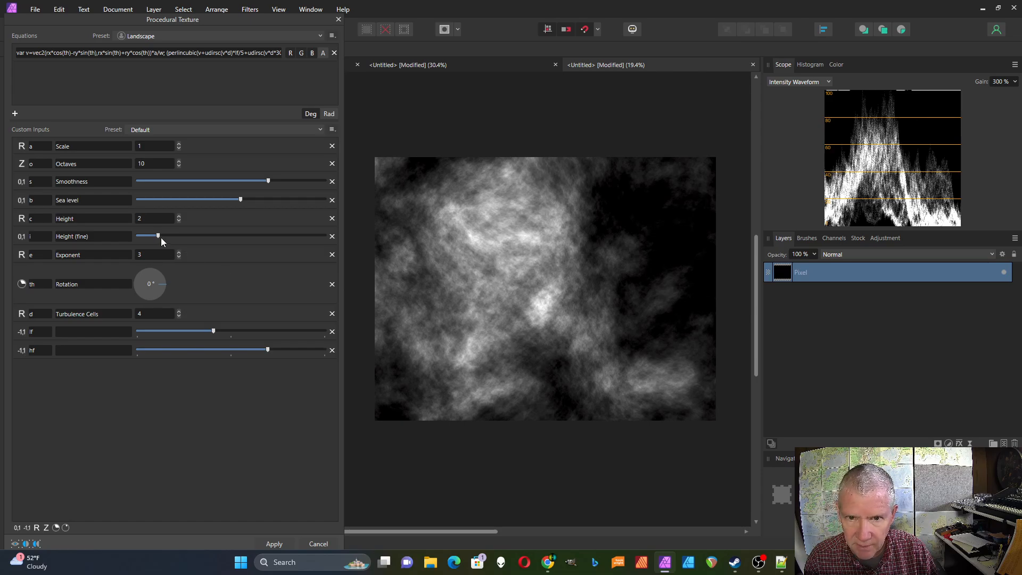
left_click_drag(161, 239, 165, 241)
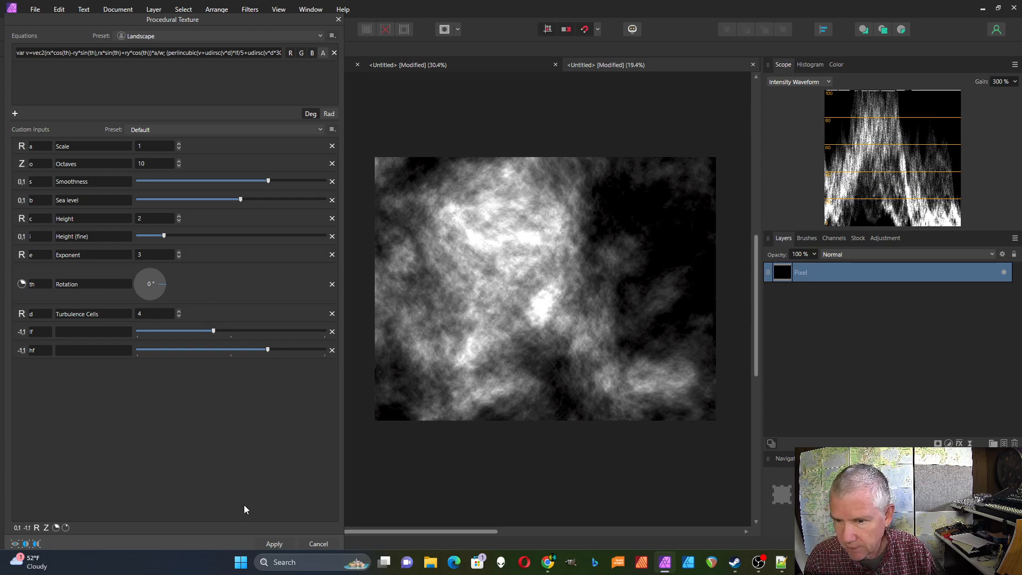
left_click(275, 544)
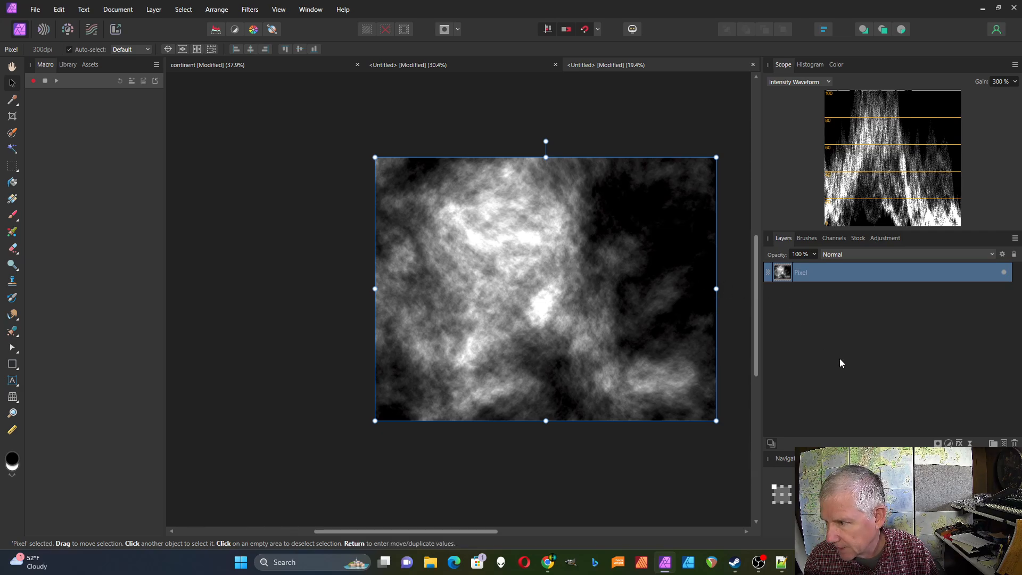
- Add a Gradient Map adjustment above the height map layer and move its settings clear of the image
left_click(948, 443)
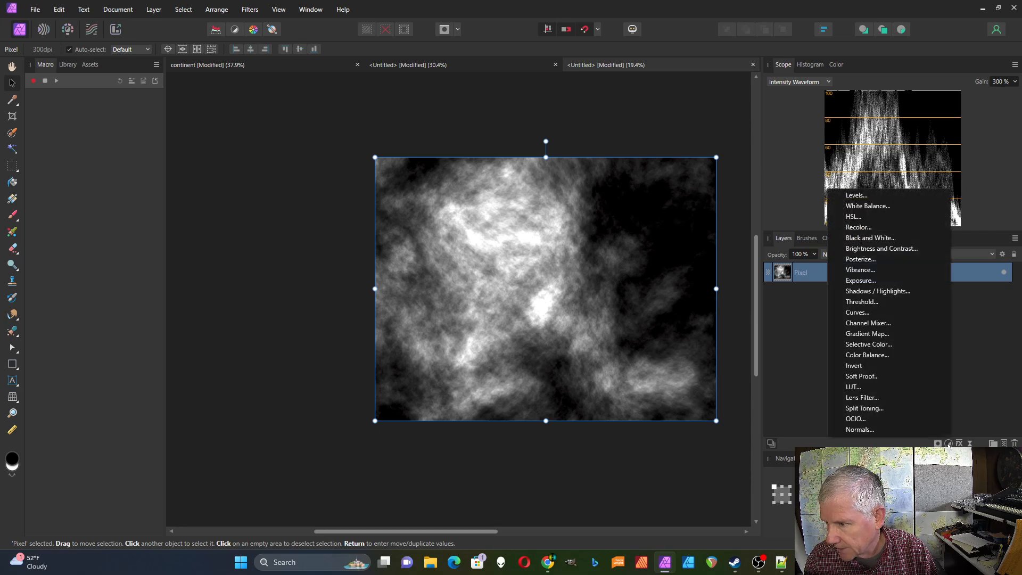
left_click(865, 335)
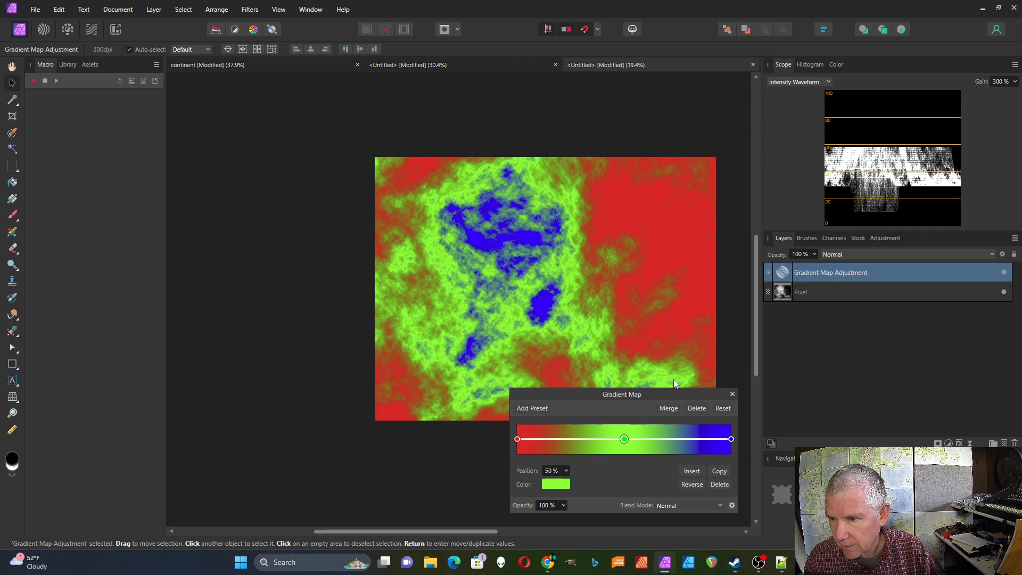
left_click_drag(677, 394, 286, 220)
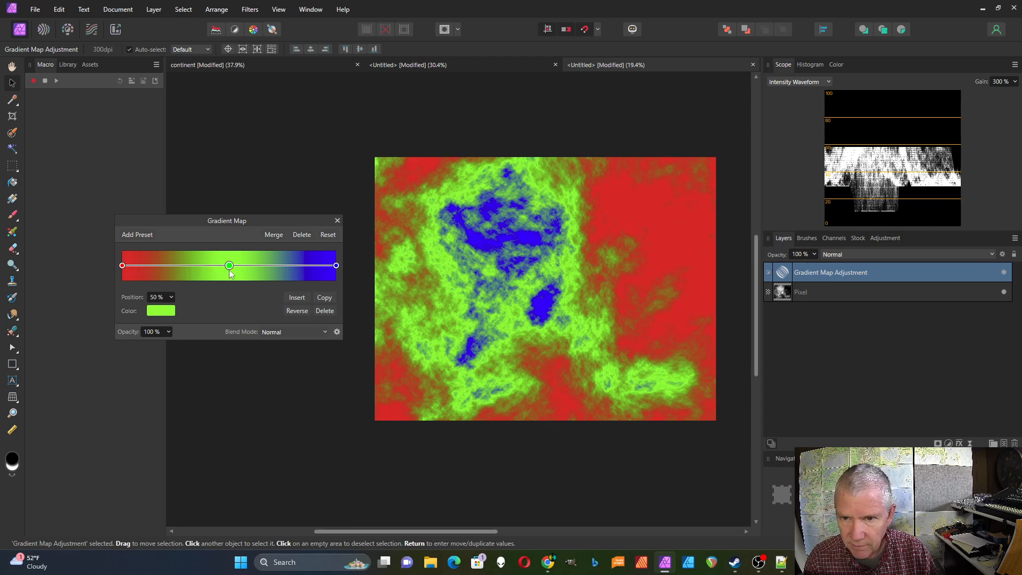
- Recolour the gradient's 0% stop to a medium sky blue for the sea
left_click(124, 267)
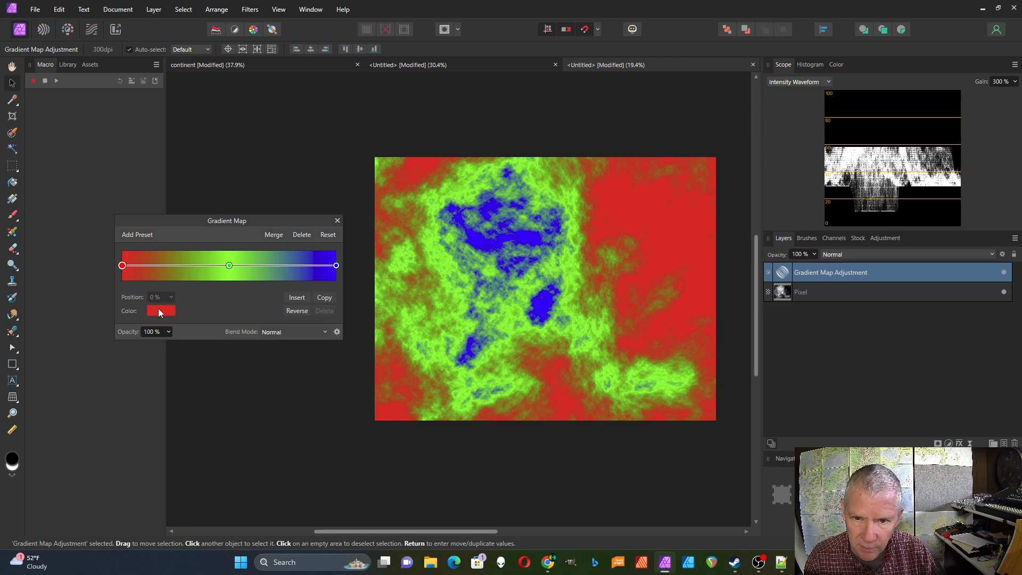
left_click(159, 309)
left_click(175, 391)
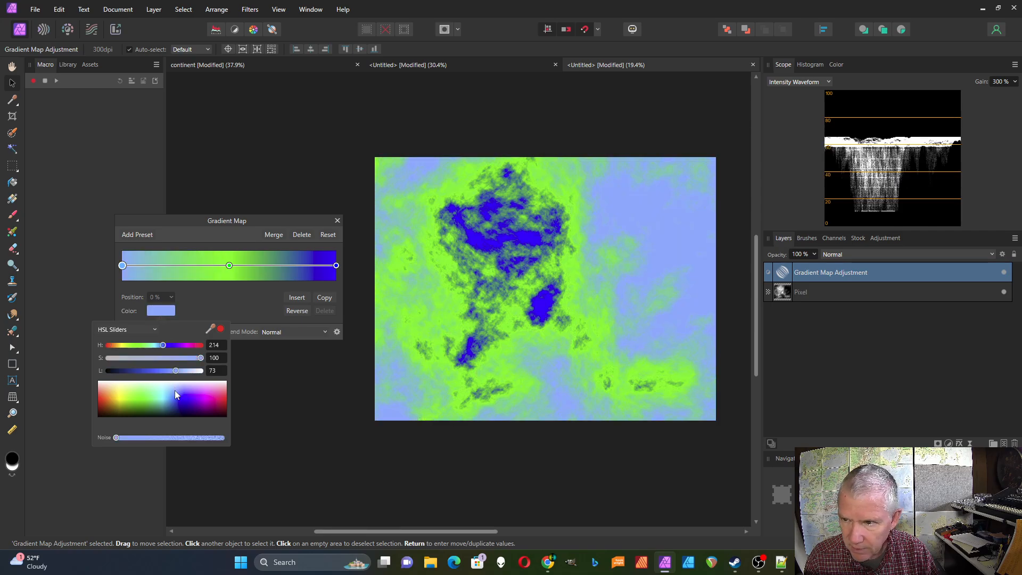
left_click_drag(175, 391, 174, 394)
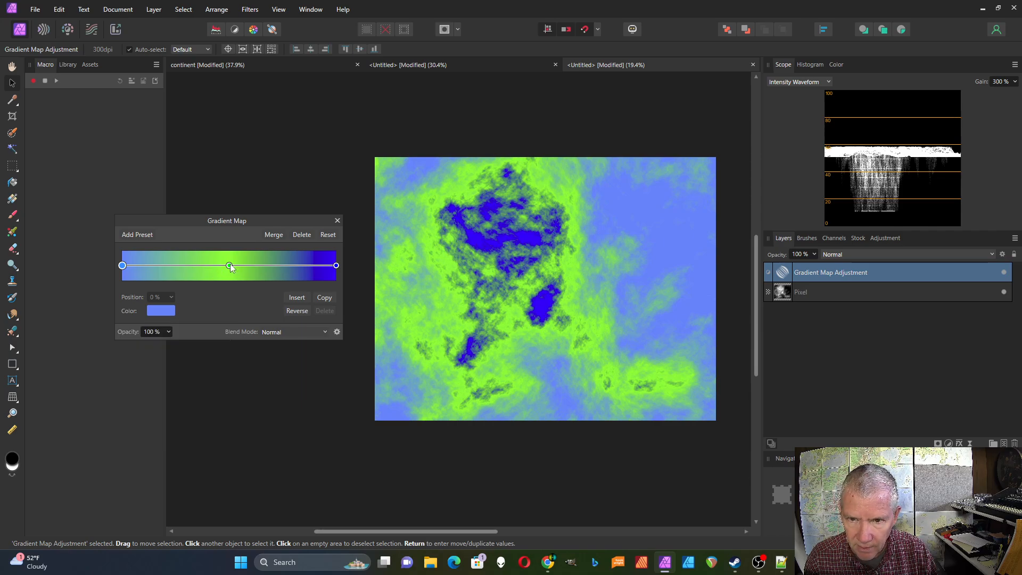
- Recolour the gradient's green middle stop to a sandy beige with hue 41 and saturation 57, and move it to 25%
left_click(229, 265)
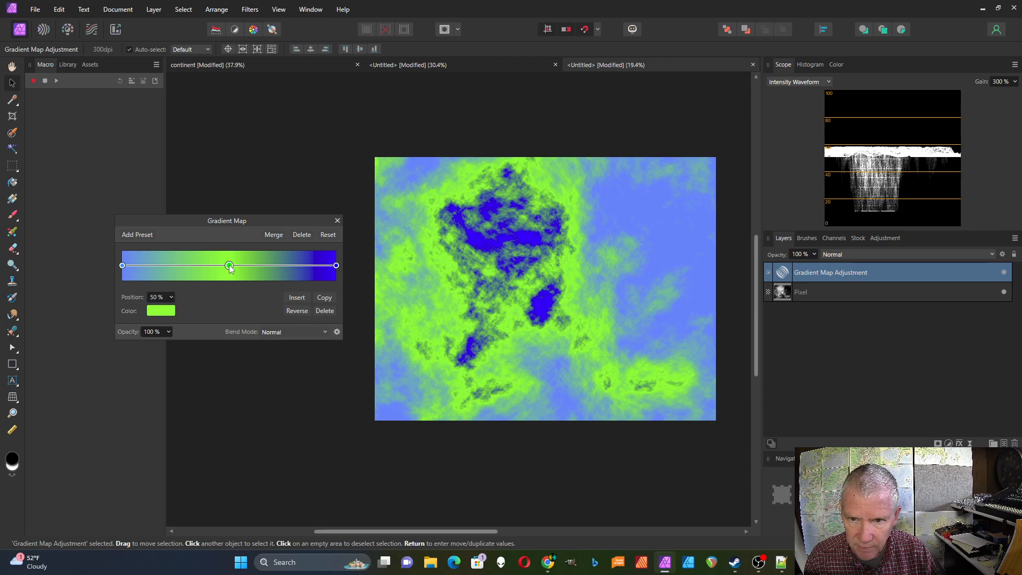
left_click(161, 311)
left_click_drag(154, 371, 193, 370)
left_click_drag(140, 346, 126, 347)
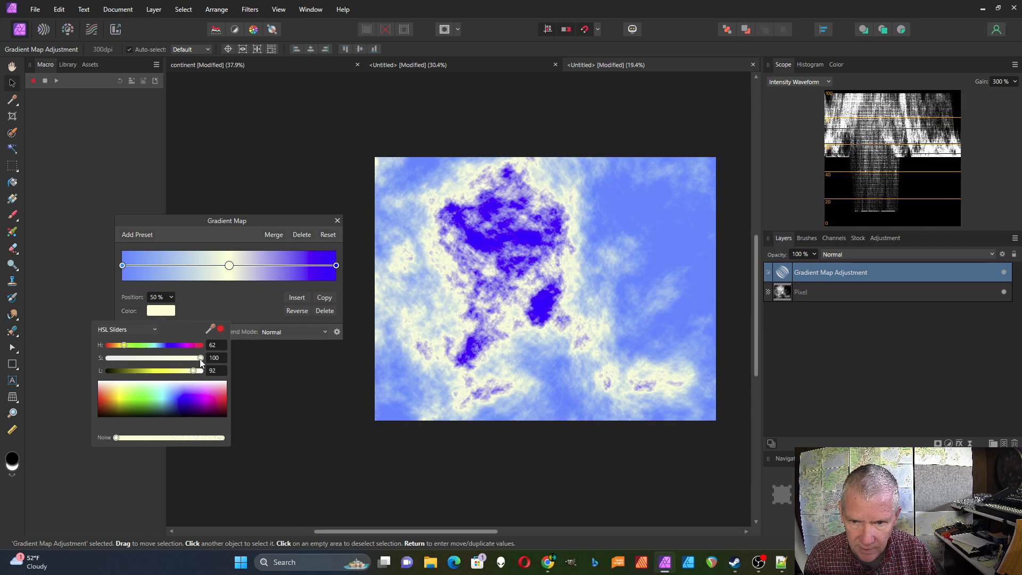
left_click_drag(201, 358, 120, 349)
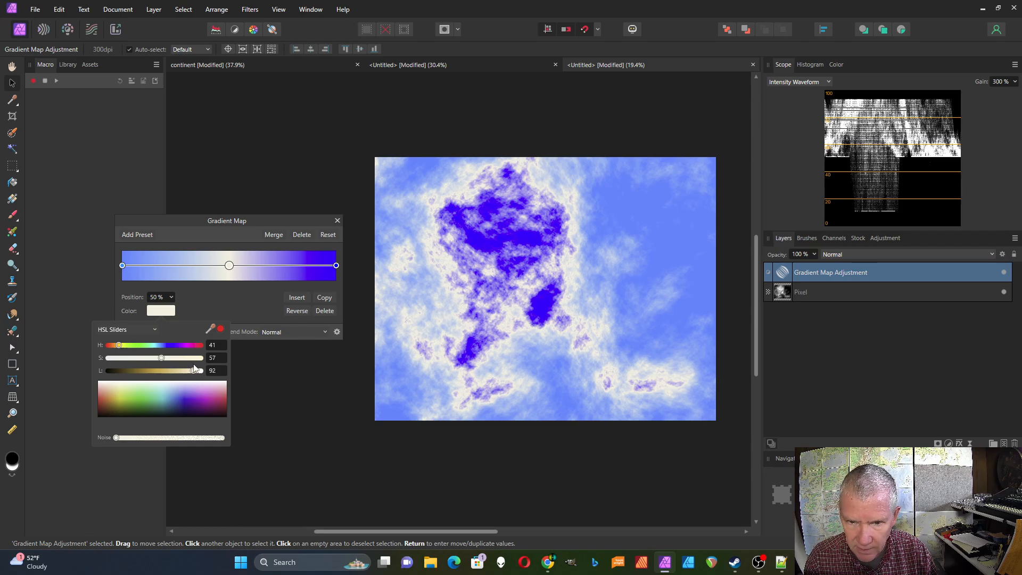
left_click_drag(193, 371, 186, 373)
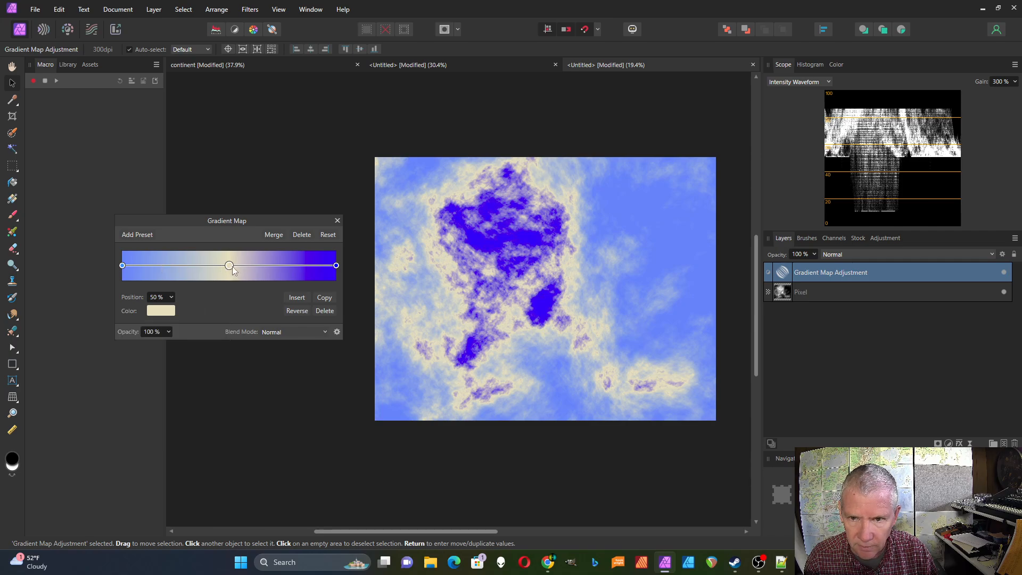
left_click_drag(229, 265, 176, 269)
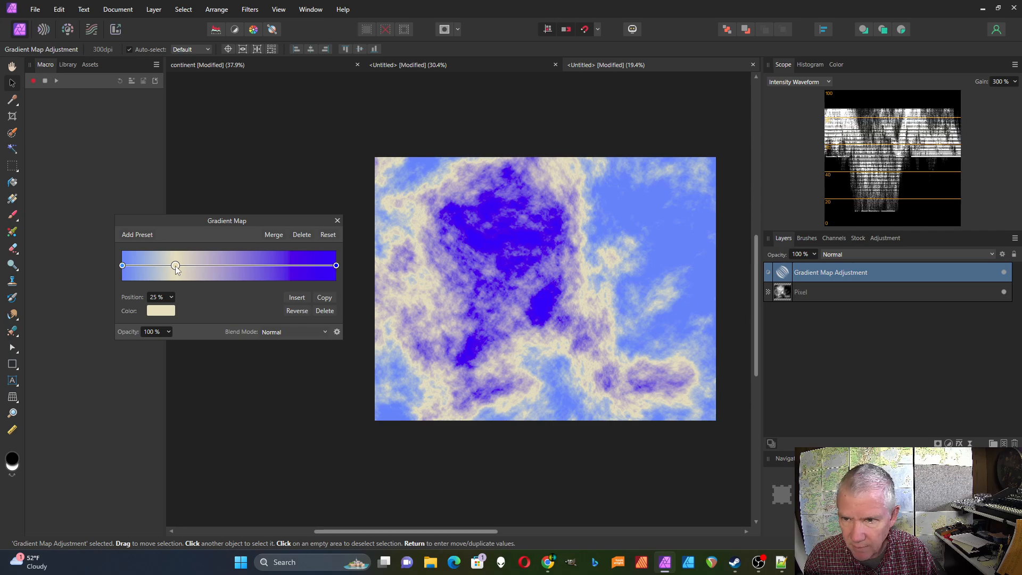
- Turn the gradient's 100% stop white by raising its lightness to 100
left_click(336, 266)
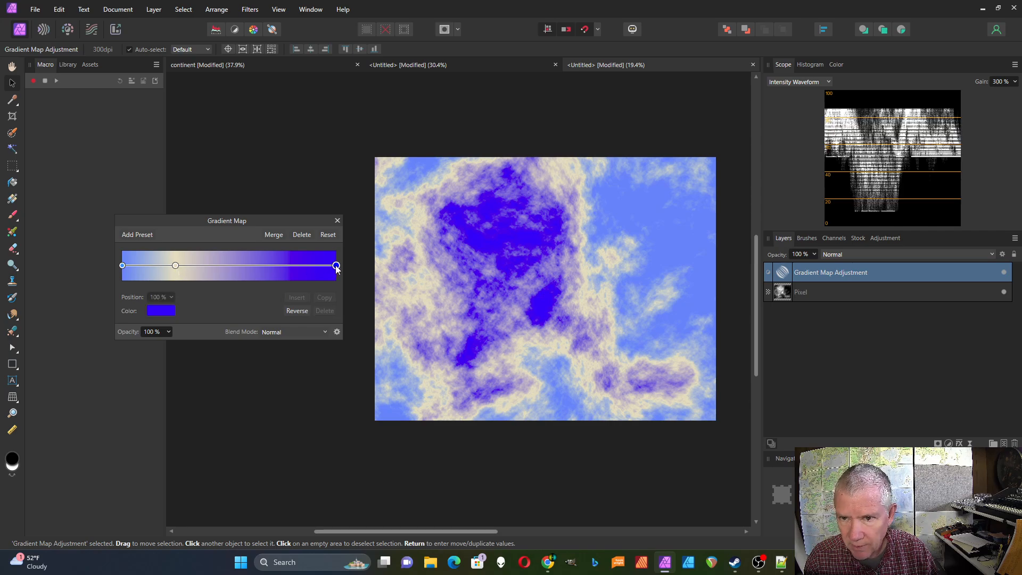
left_click(169, 312)
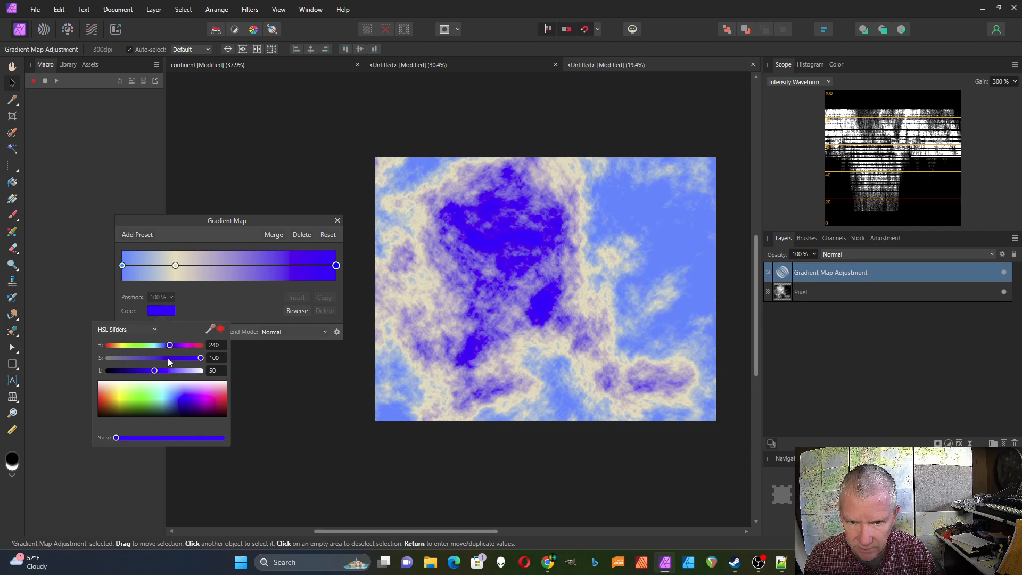
left_click_drag(154, 371, 213, 375)
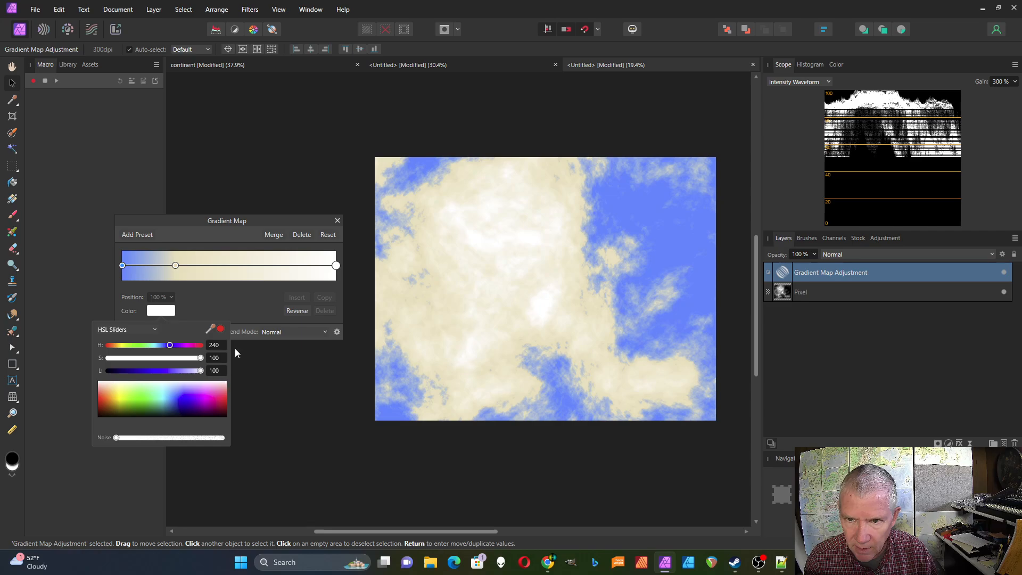
- Add a gradient stop at 89% in pale lavender blue (H 221, S 57, L 79)
left_click(313, 266)
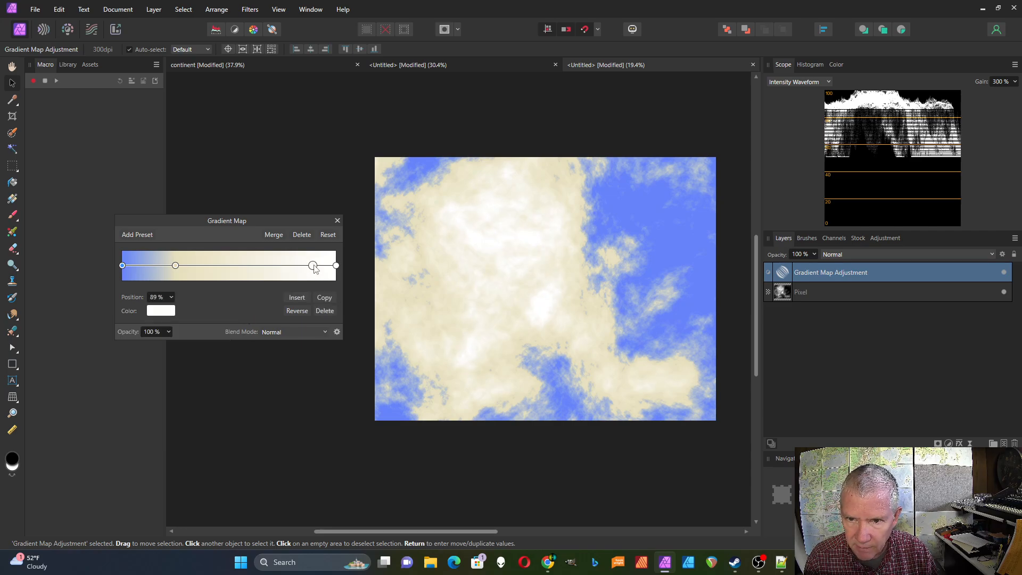
left_click(161, 313)
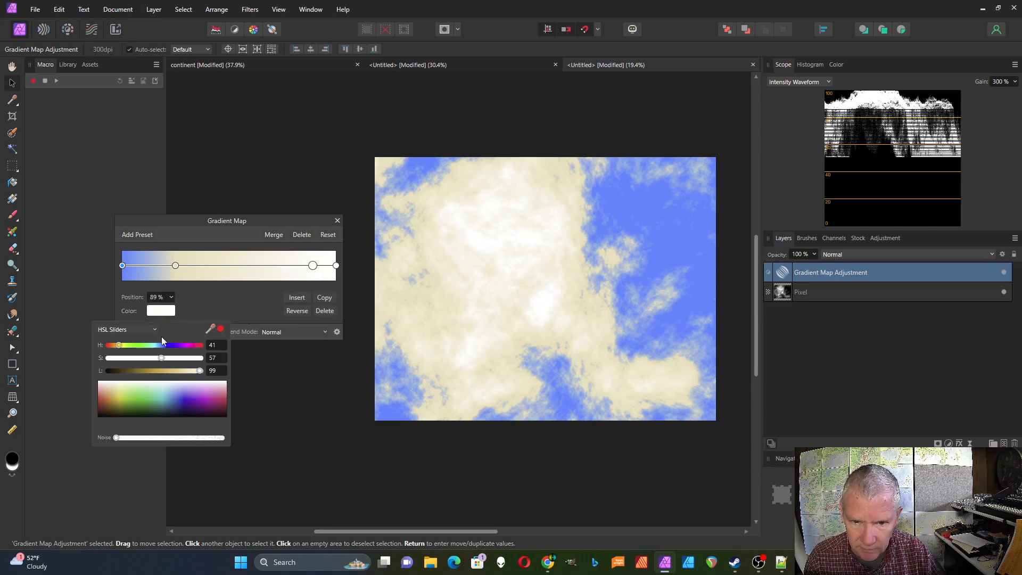
left_click(177, 388)
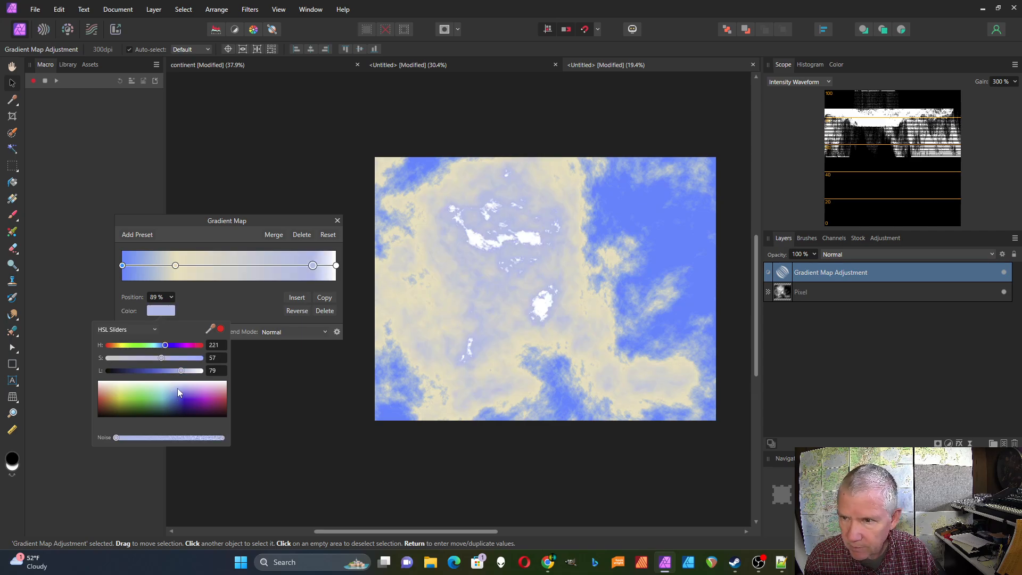
- Add a gradient stop at 64% in teal green (H 166, S 44, L 43)
left_click(262, 268)
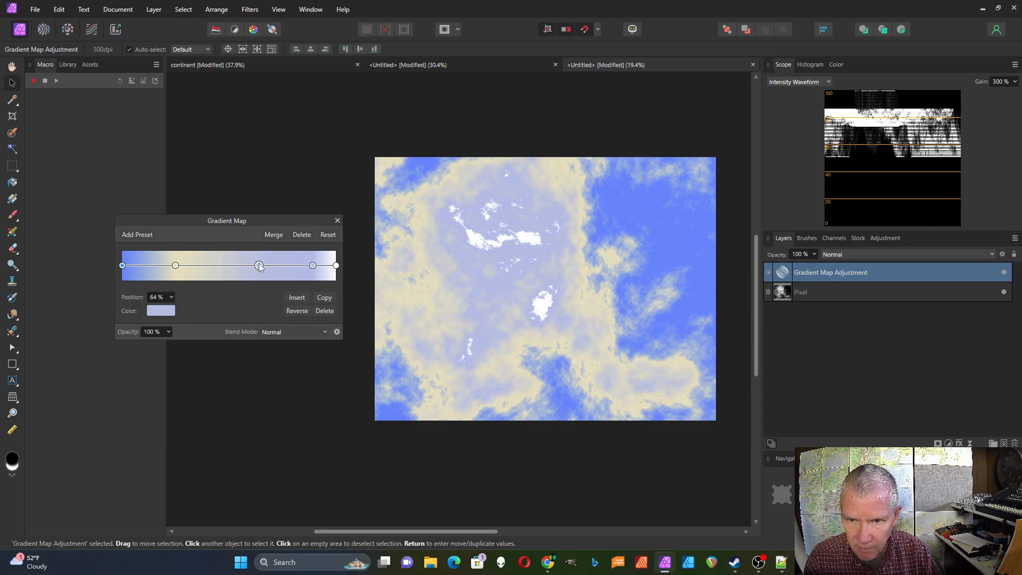
left_click(160, 311)
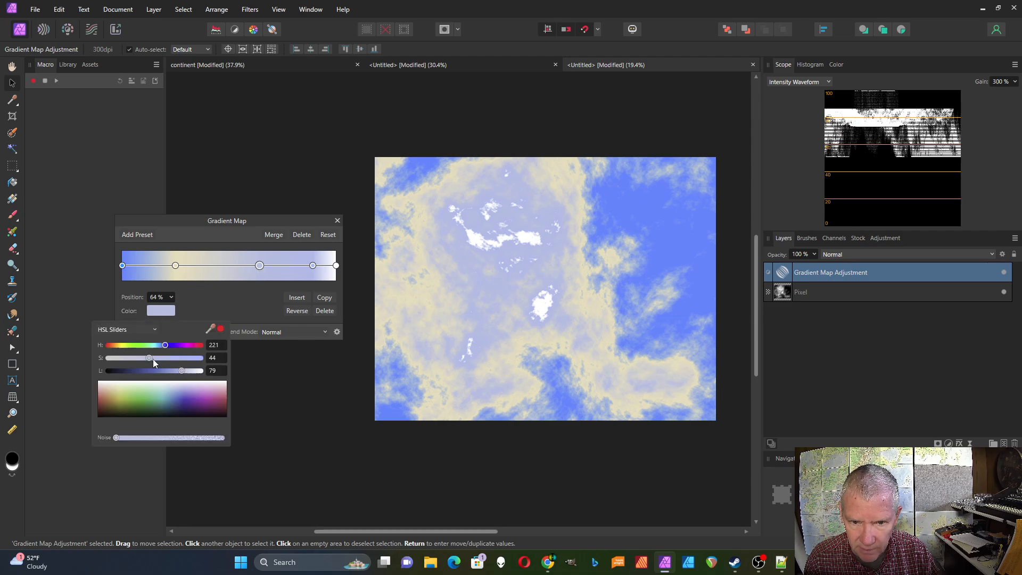
left_click_drag(166, 346, 149, 375)
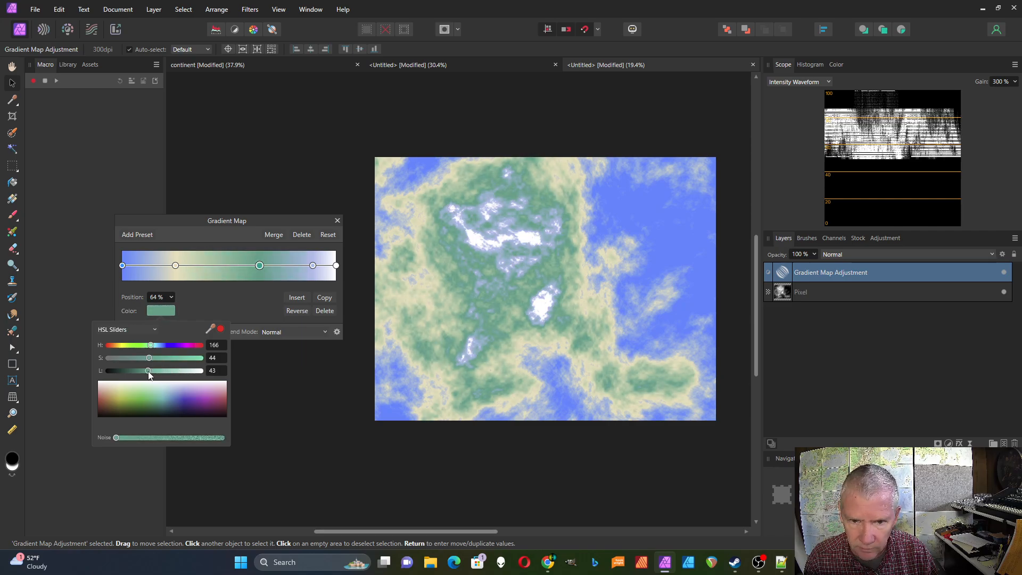
- Add a gradient stop at 45% in forest green (H 134, S 47, L 37)
left_click(219, 265)
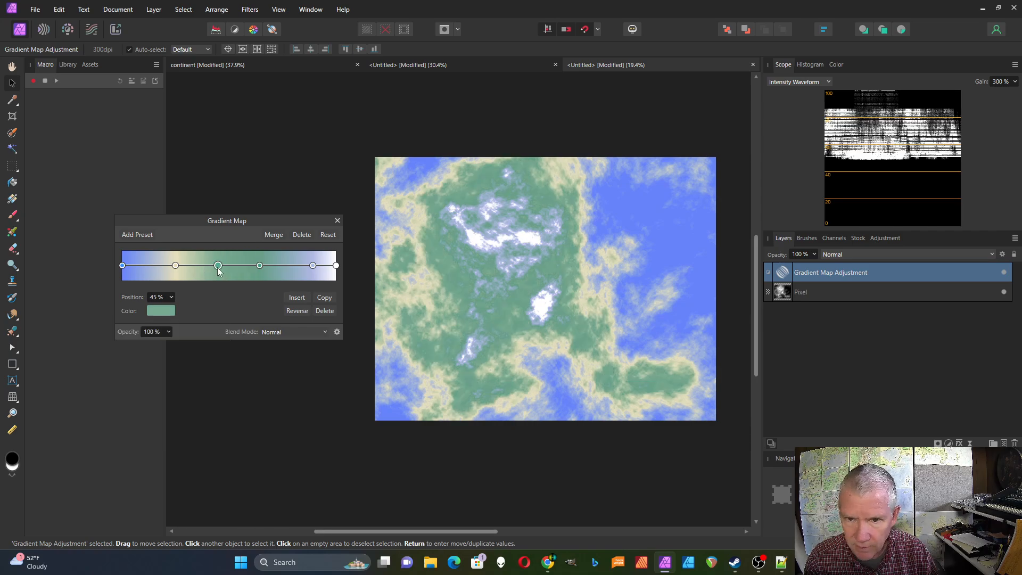
left_click(164, 311)
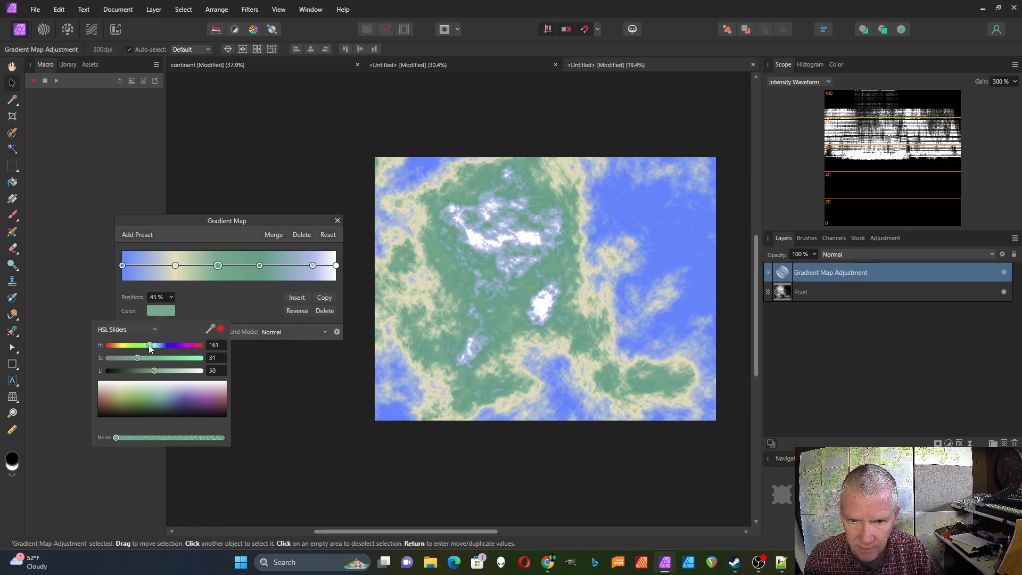
left_click_drag(149, 347, 143, 347)
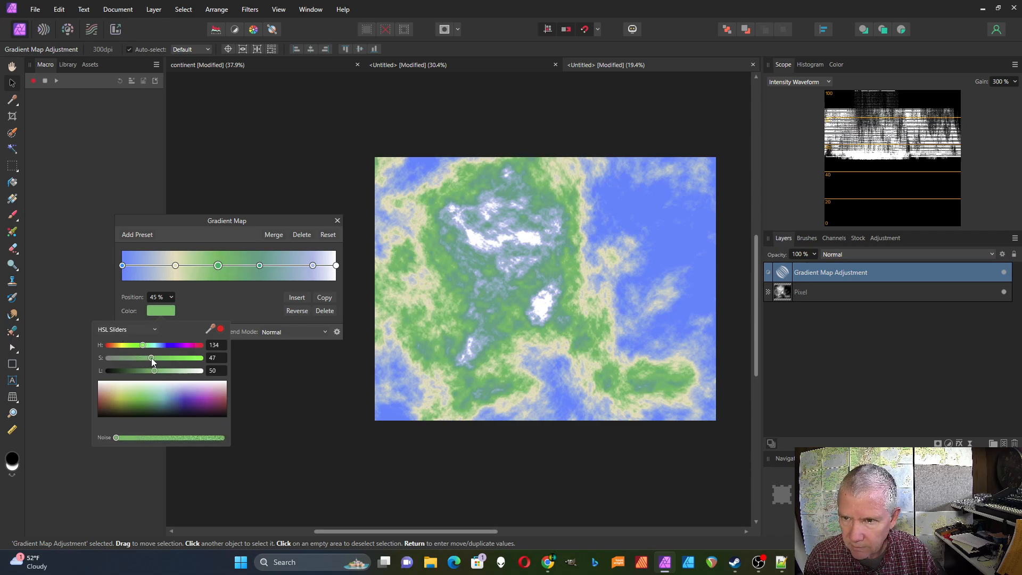
left_click_drag(155, 367, 145, 370)
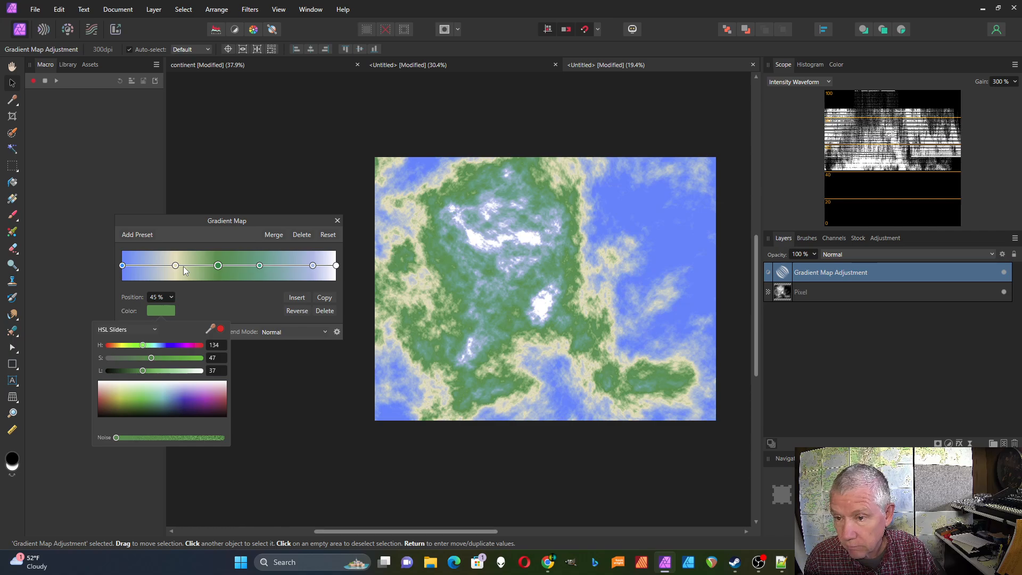
- Add a brown gradient stop (H 28, S 30, L 48) at 77% and shift the teal stop closer to the forest green one
left_click(288, 264)
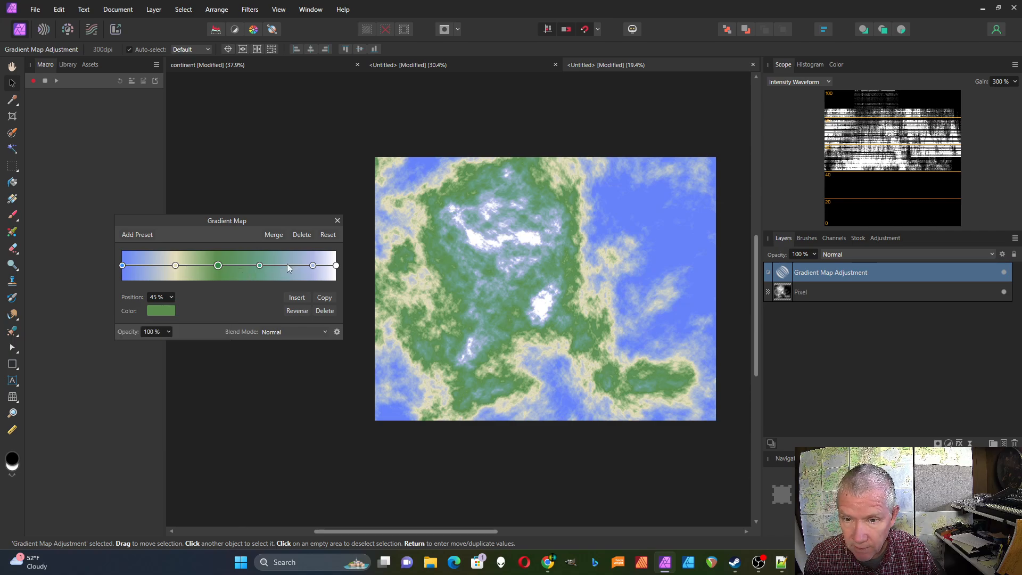
left_click(170, 311)
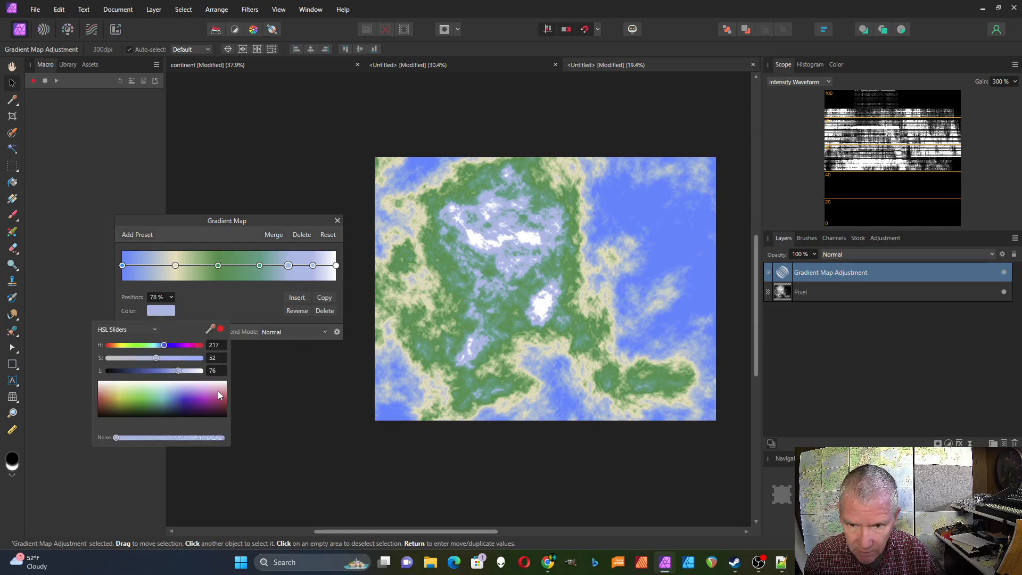
left_click(107, 394)
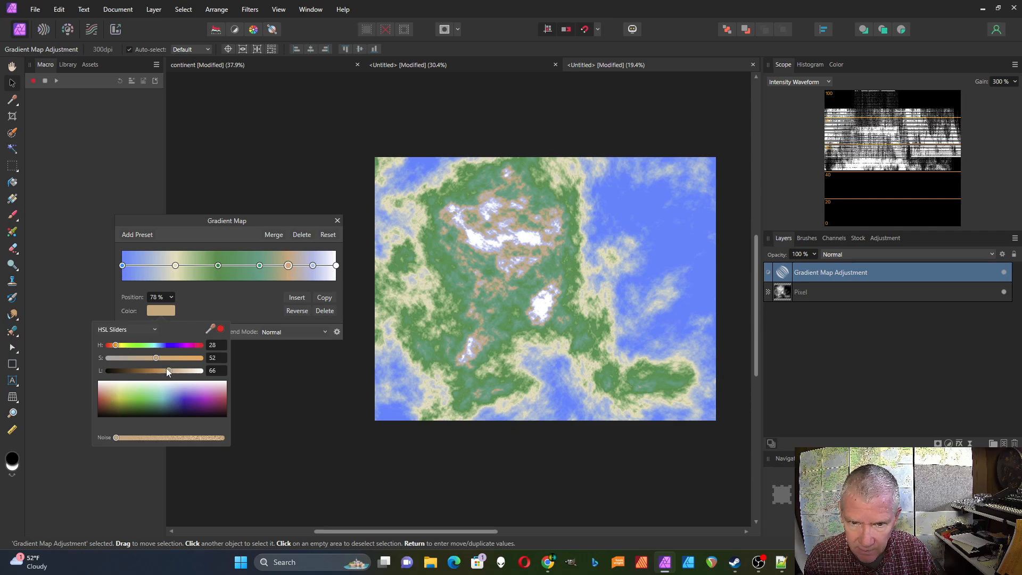
left_click_drag(167, 370, 136, 357)
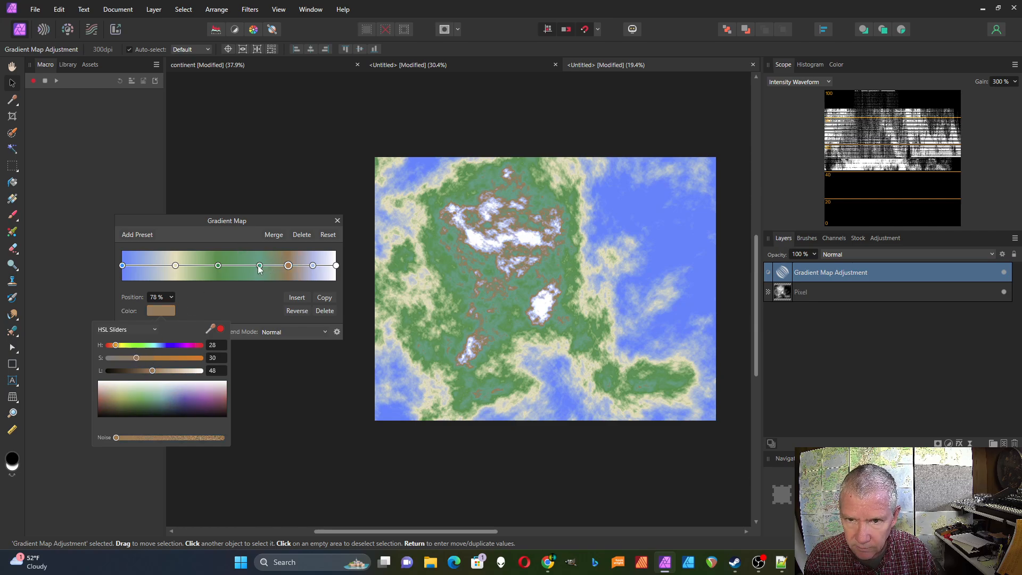
left_click_drag(259, 266, 289, 272)
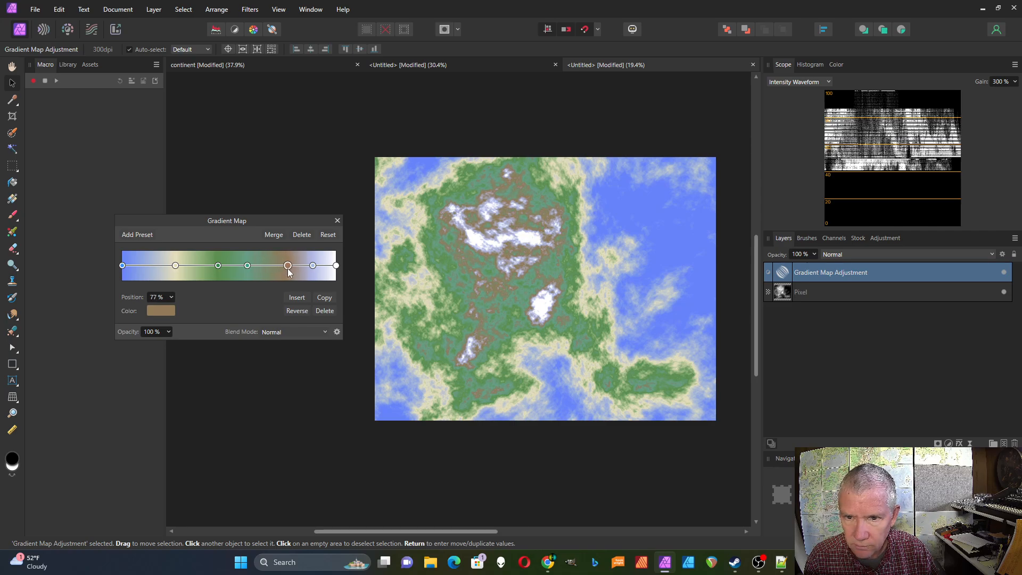
- Add a gradient stop at 70% in light greyish brown (H 30, S 18, L 64)
left_click(272, 264)
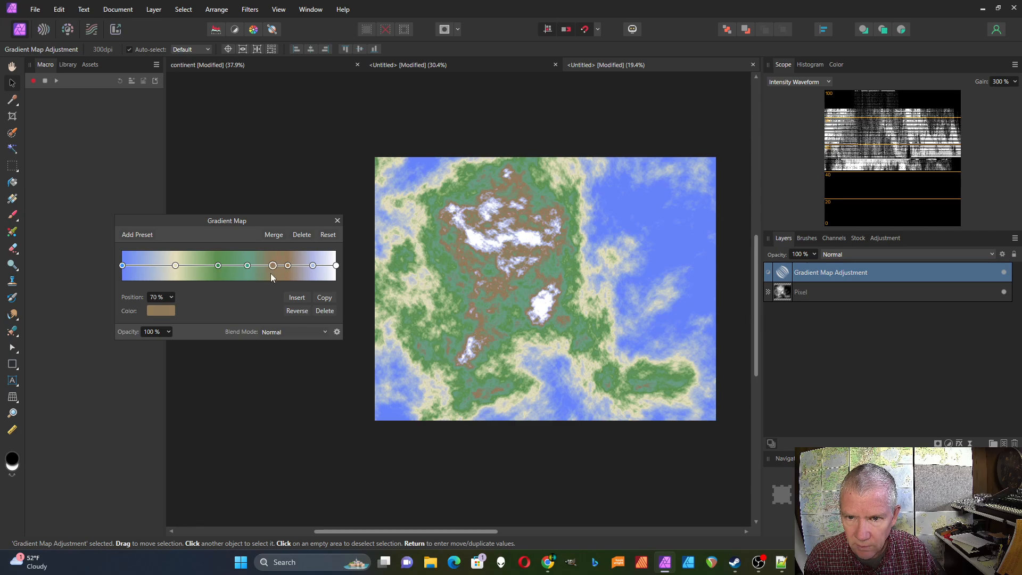
left_click(168, 311)
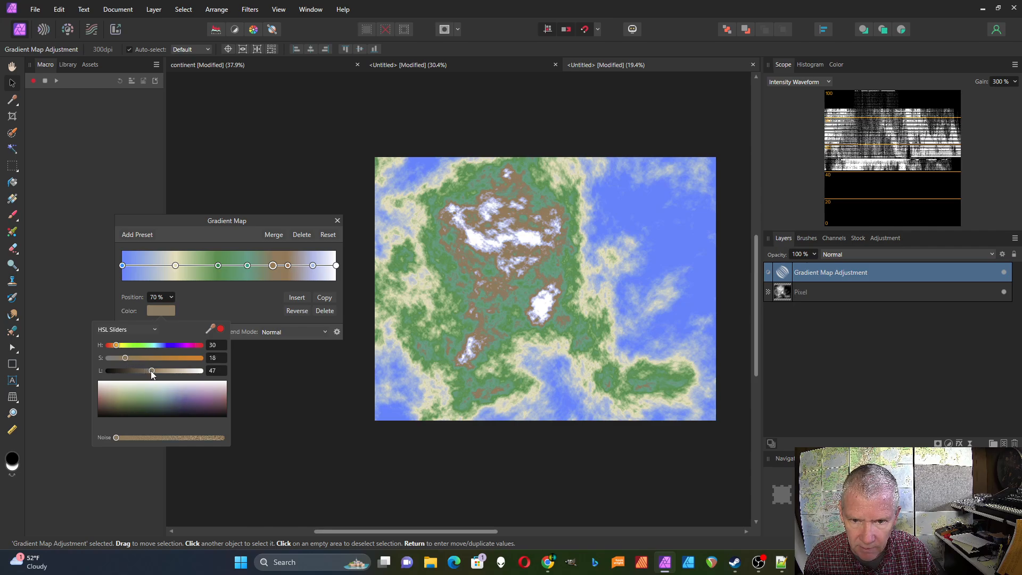
left_click_drag(151, 370, 168, 371)
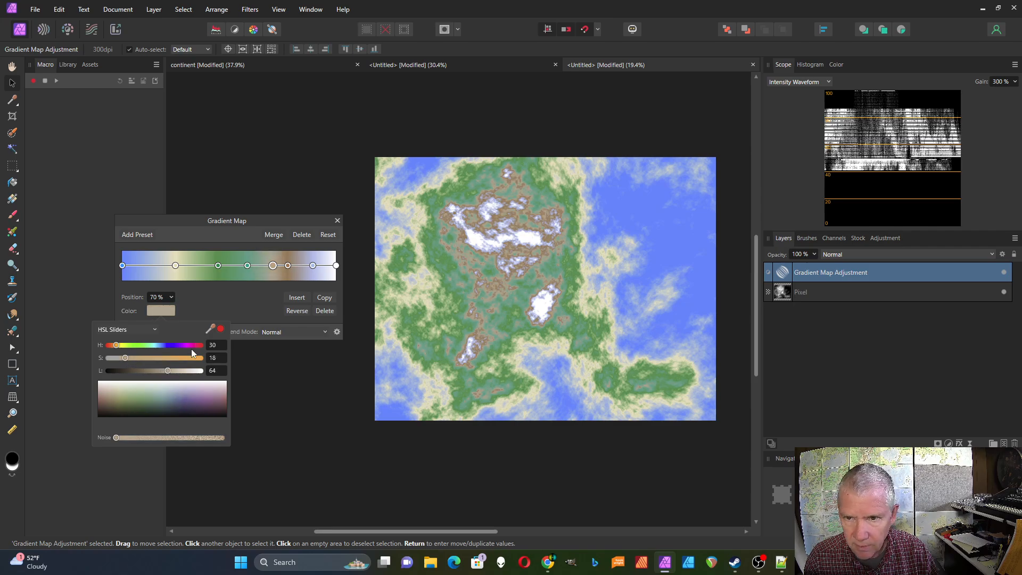
- Recolour the 77% brown stop to a lighter tan (H 28, S 40, L 64)
left_click(288, 267)
left_click(288, 267)
left_click(165, 311)
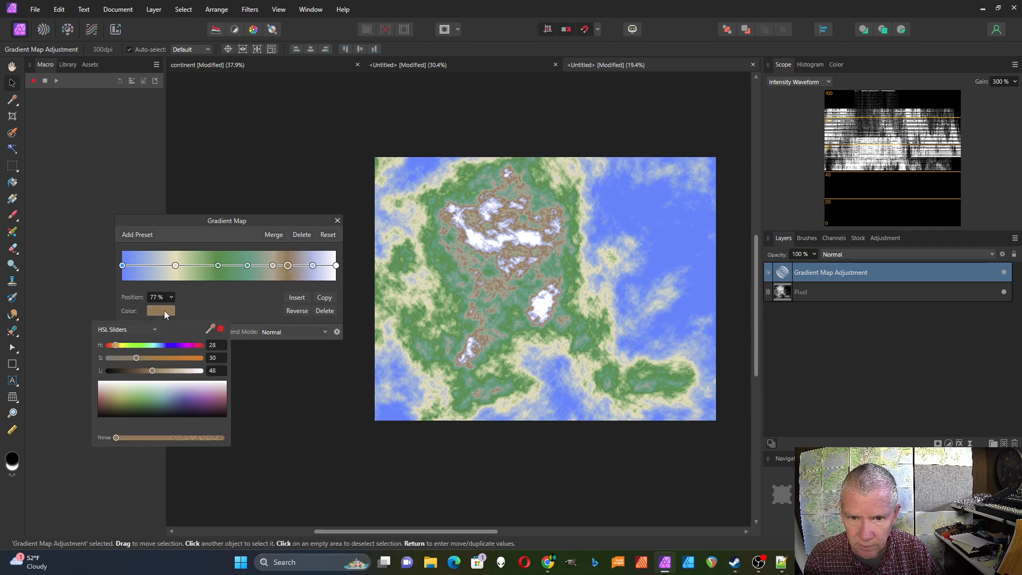
mouse_move(153, 371)
left_mouse_down()
mouse_move(168, 373)
mouse_move(145, 358)
left_mouse_up()
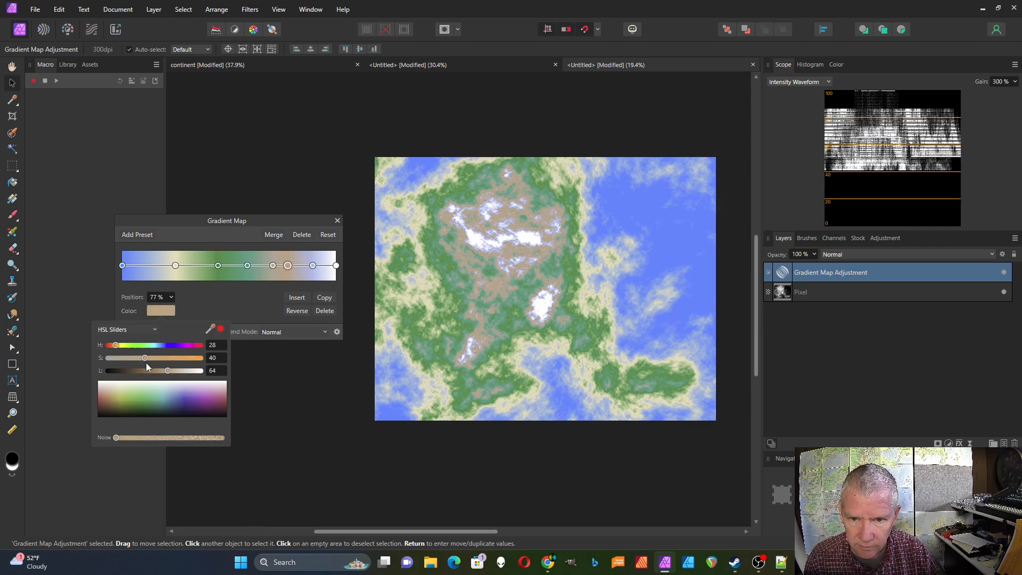
- Recolour the 70% gradient stop to a darker muted brown (H 30, S 24, L 48)
left_click(272, 265)
left_click(272, 265)
left_click(156, 313)
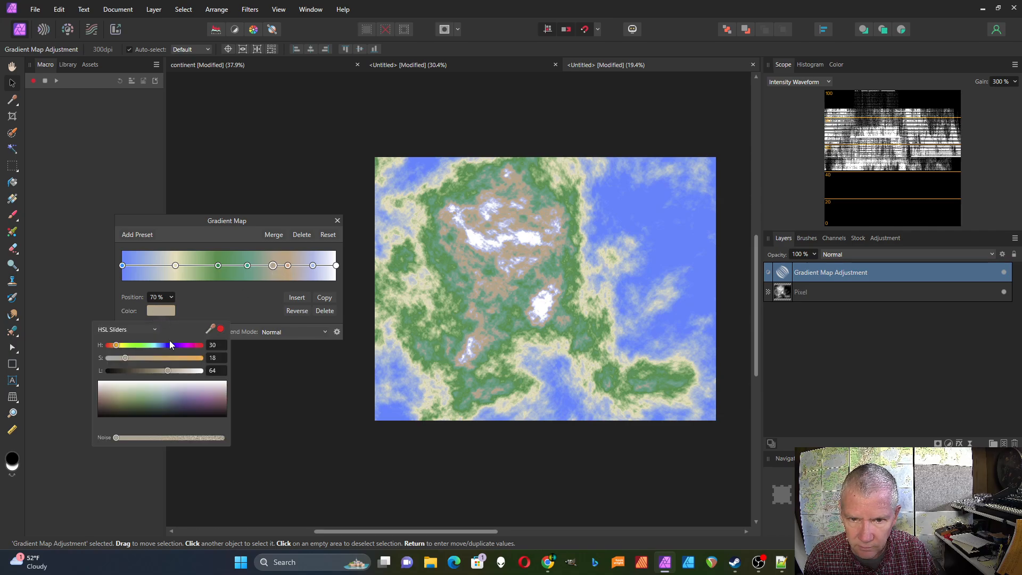
left_click_drag(128, 358, 156, 371)
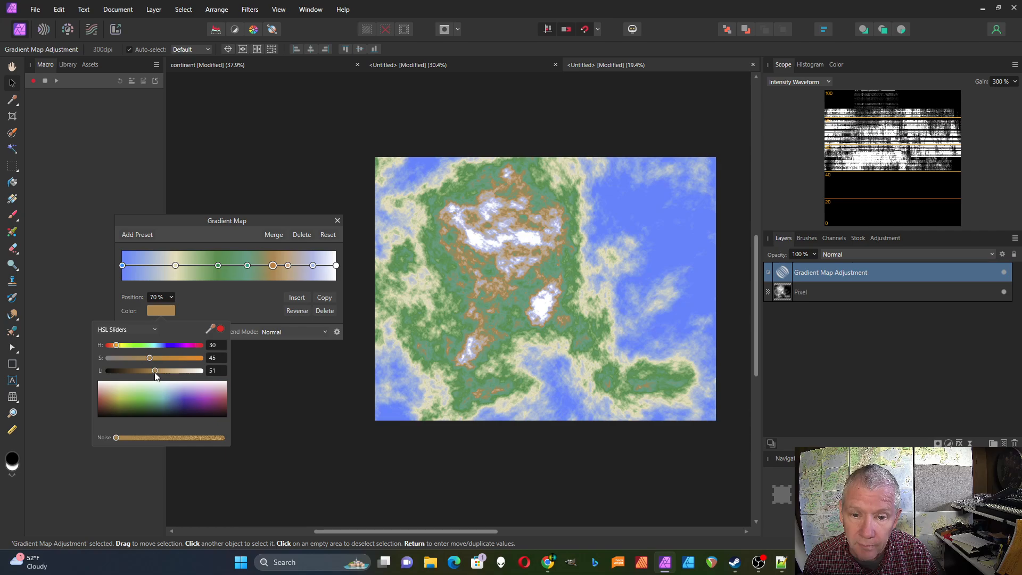
left_click_drag(155, 371, 133, 358)
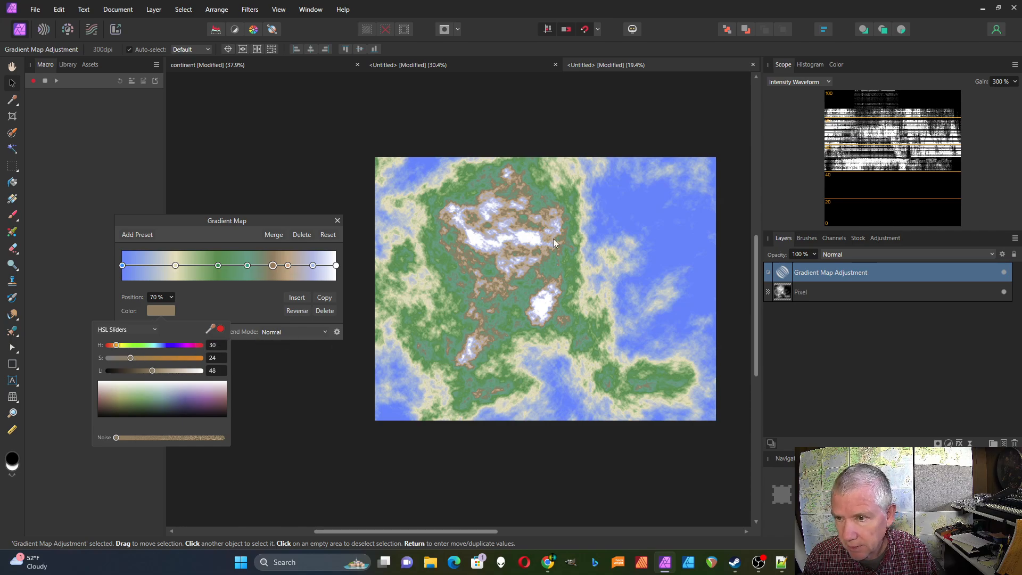
- Move the pale lavender gradient stop to 94% and the forest green stop to 43%
left_click(314, 271)
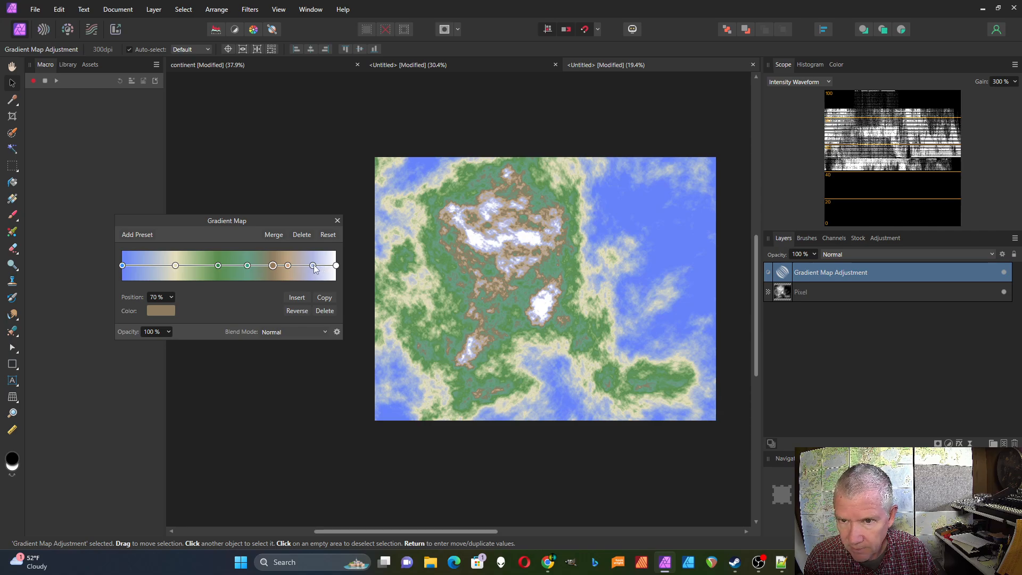
left_click_drag(313, 265, 319, 267)
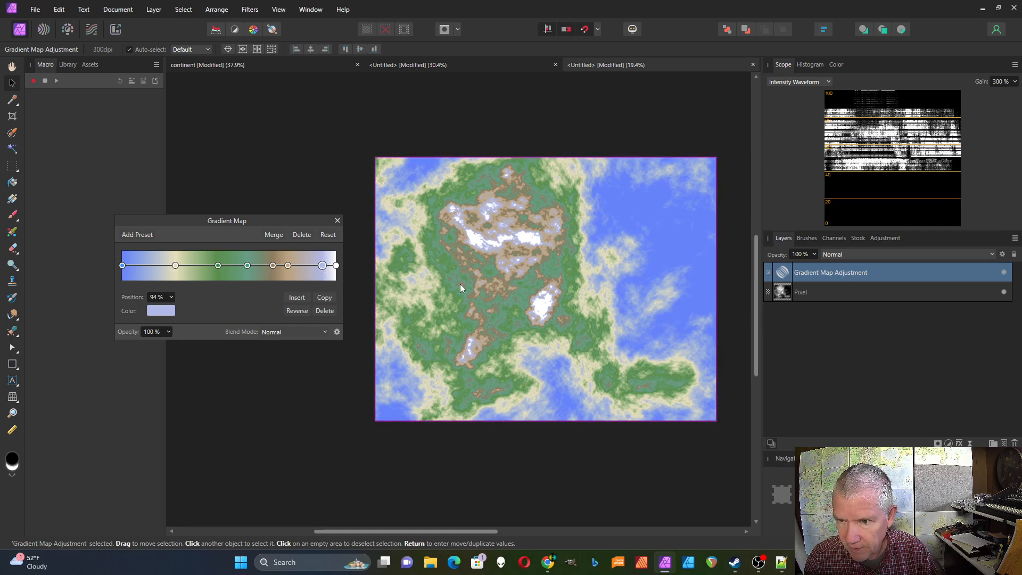
mouse_move(217, 268)
left_mouse_down()
mouse_move(206, 270)
mouse_move(215, 271)
left_mouse_up()
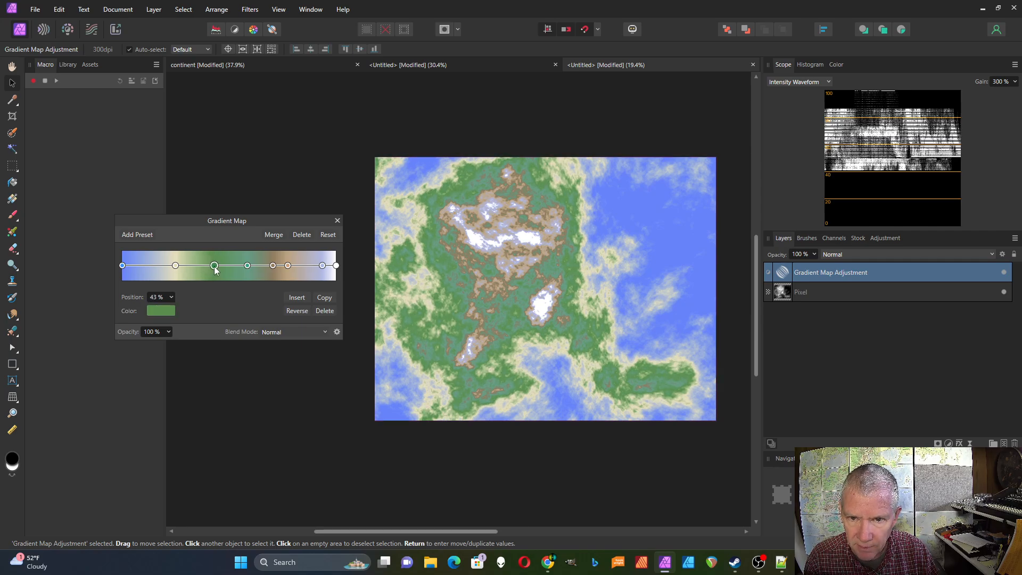
- Add a bright grass-green gradient stop (H 108, S 56, L 51) at 32%, between the sand and forest green stops
left_click(194, 266)
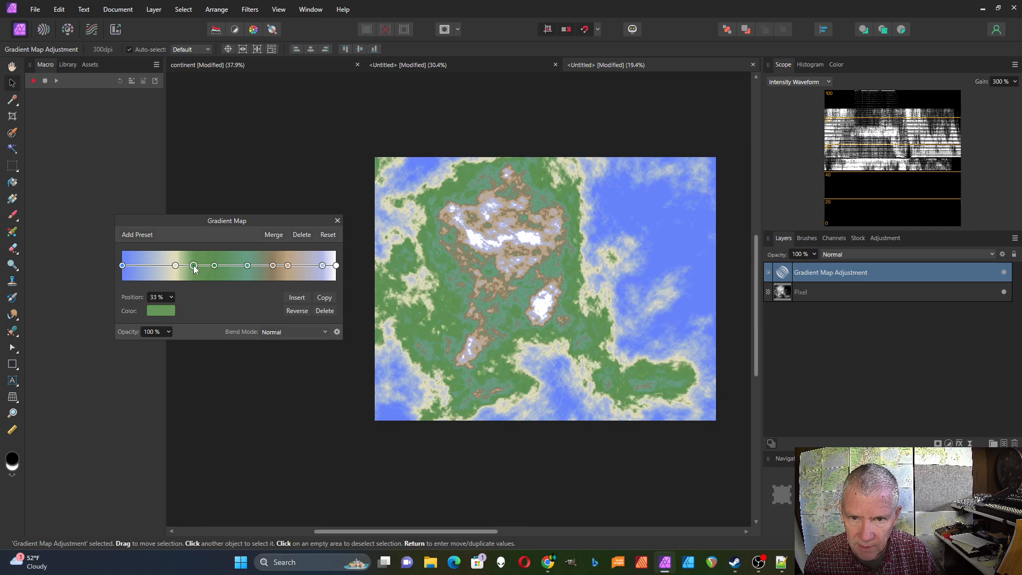
left_click(162, 314)
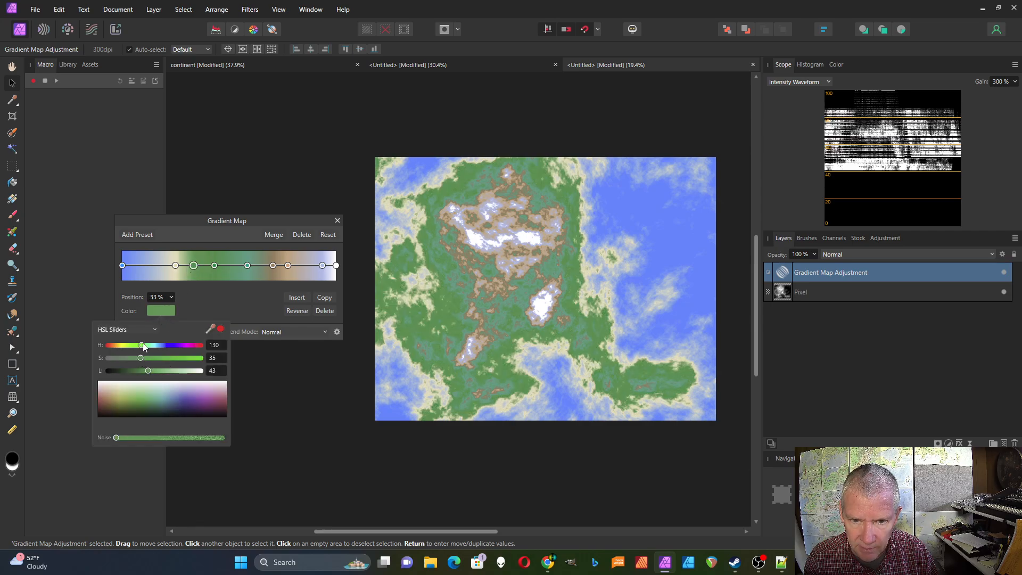
left_click_drag(141, 346, 155, 373)
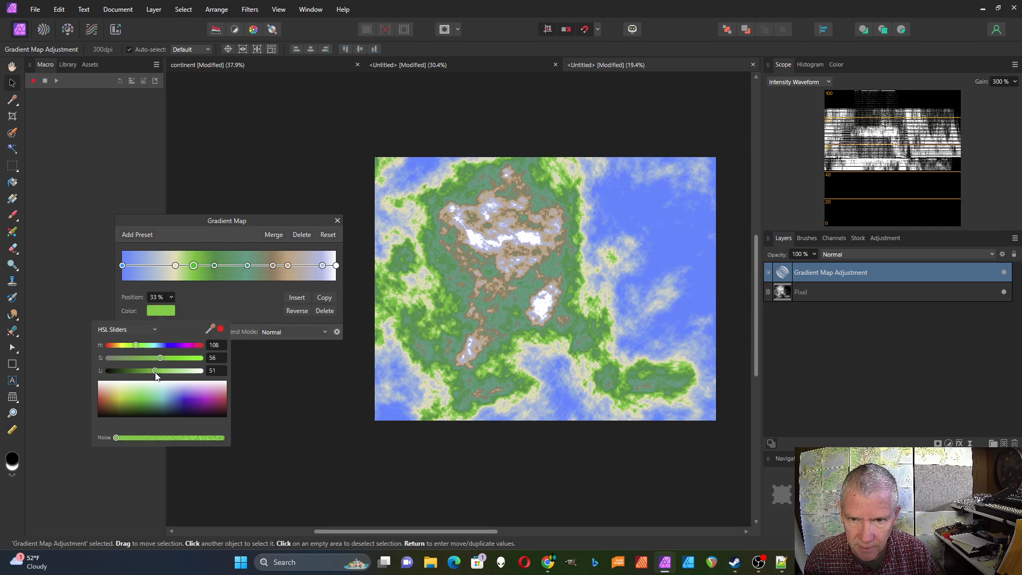
left_click(194, 268)
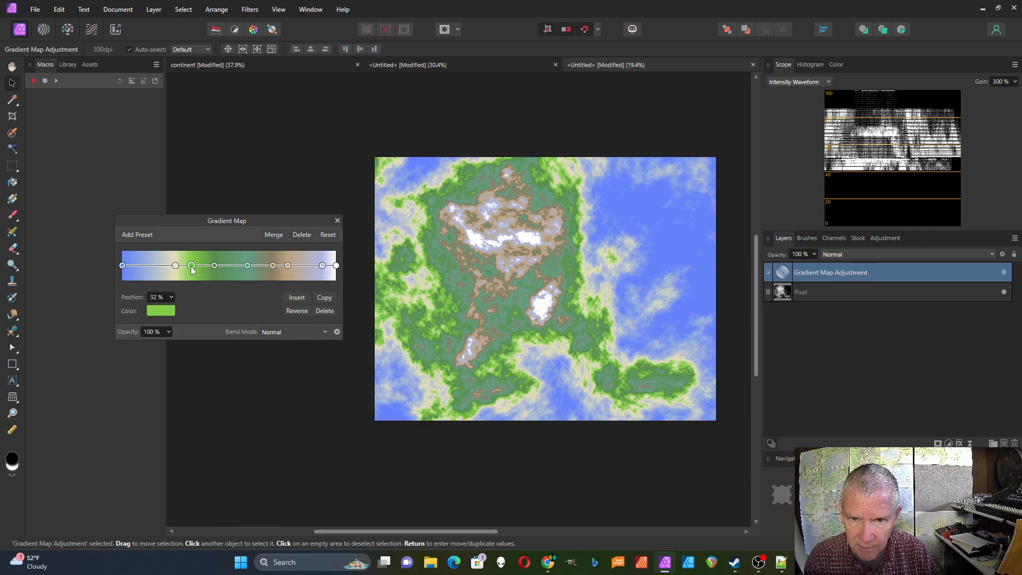
left_click_drag(193, 267, 191, 266)
- Add a light blue shallow-water gradient stop (H 190, S 94, L 53) at 18%, just before the sand stop
left_click(148, 265)
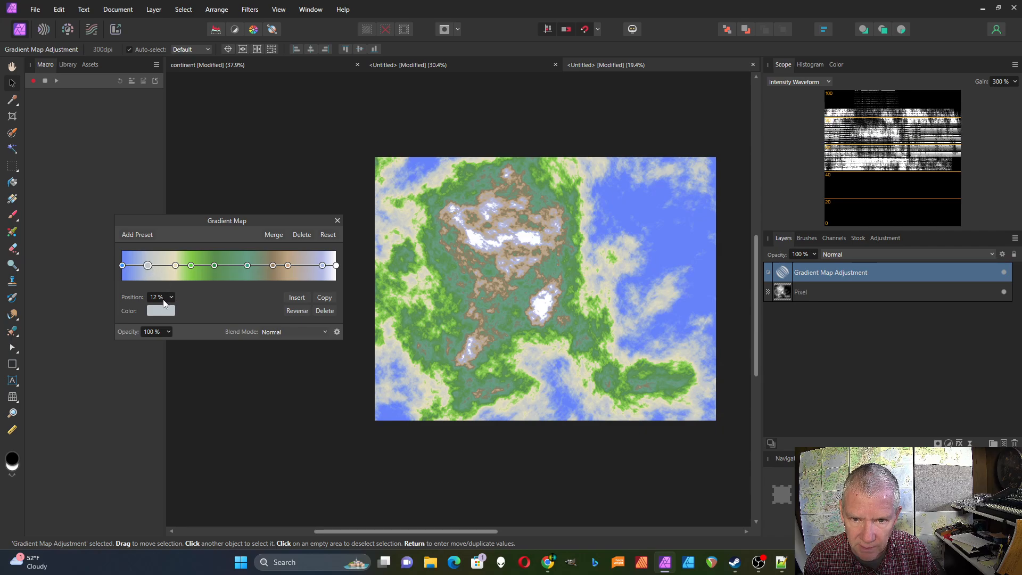
left_click(171, 312)
left_click_drag(162, 345, 158, 347)
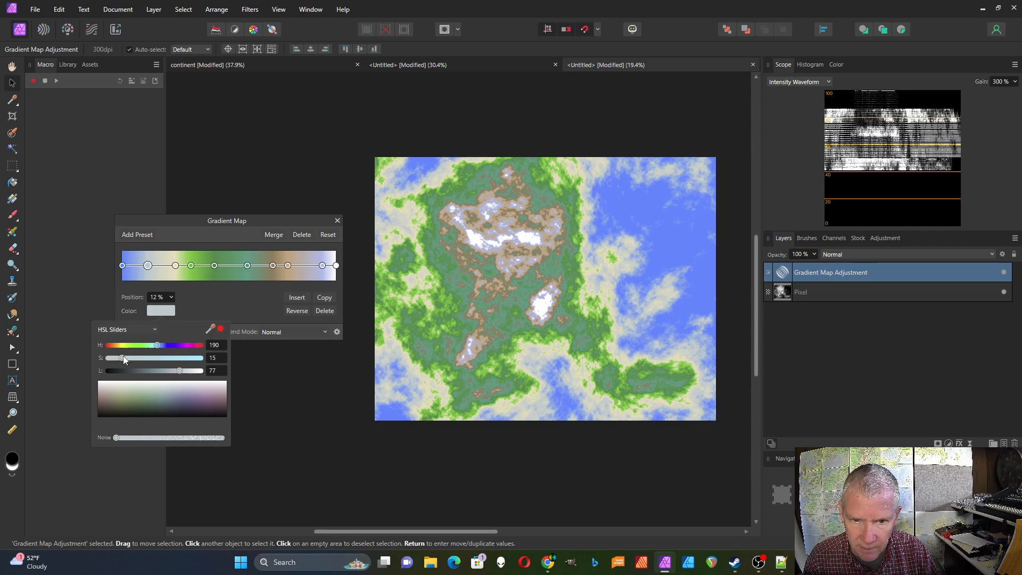
left_click_drag(126, 356, 159, 378)
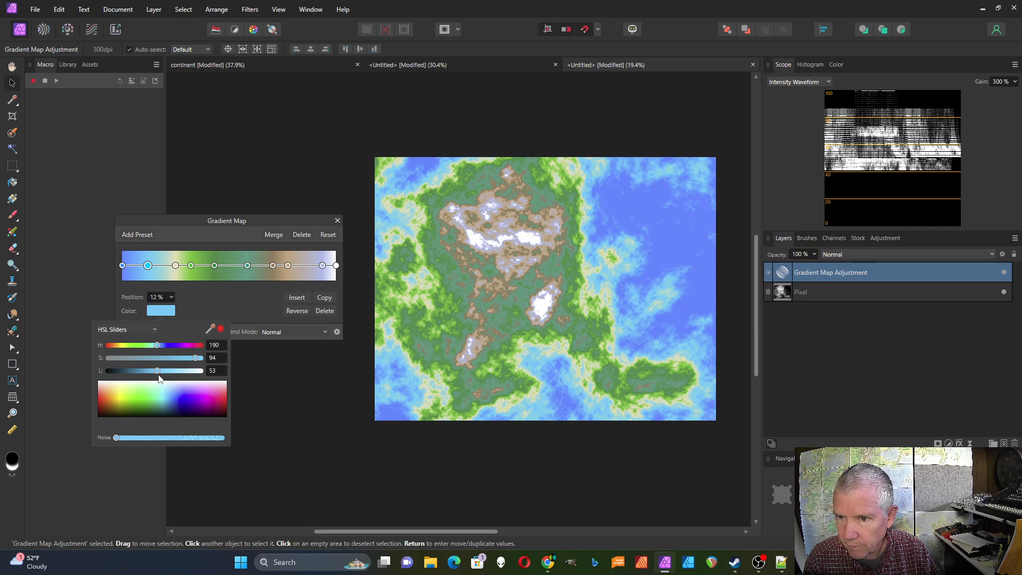
left_click(148, 265)
left_click_drag(149, 269, 163, 271)
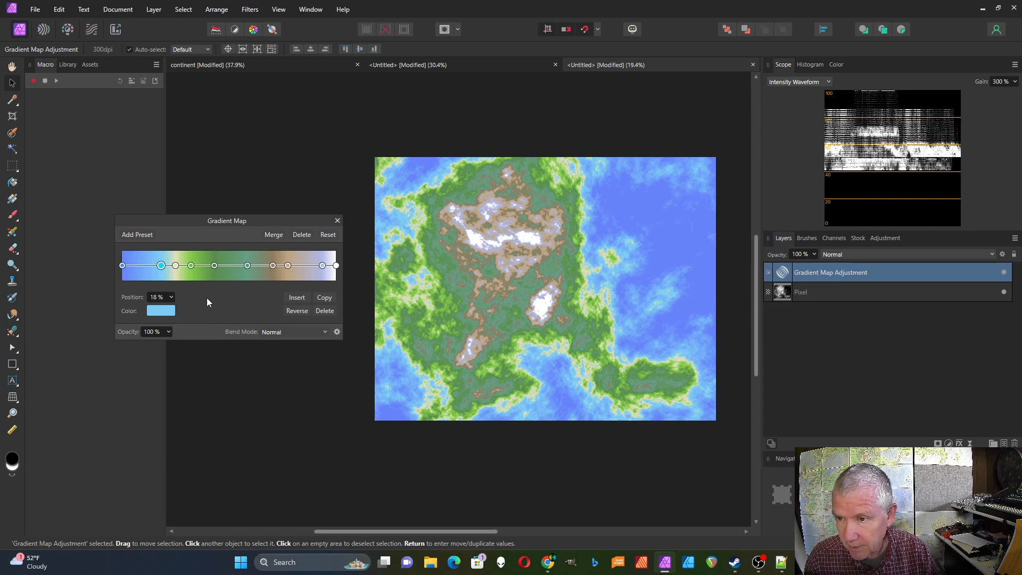
- Save the gradient map as an adjustment preset named "Landscape 2" and close the adjustment's settings
left_click(147, 234)
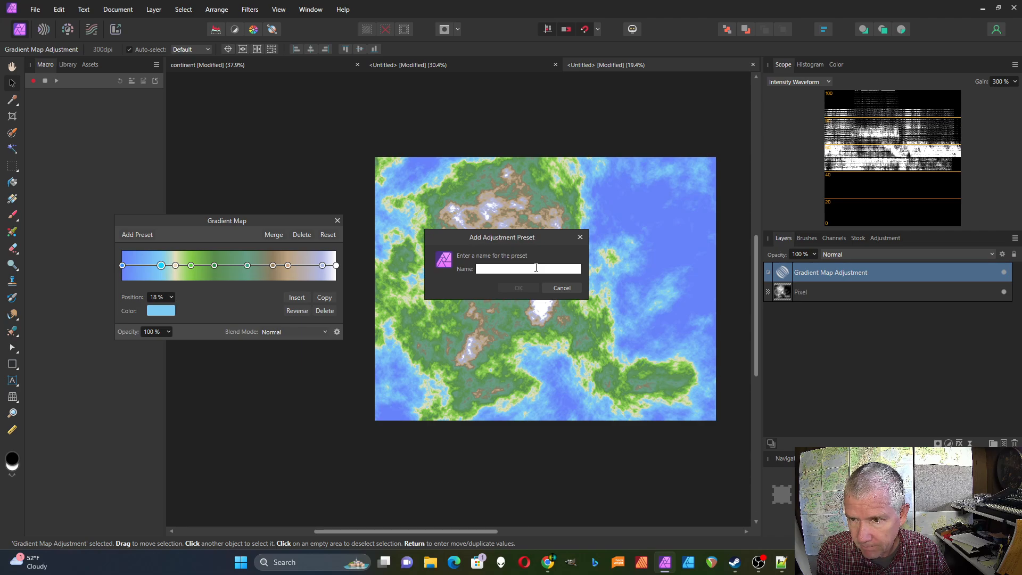
type("Landsc")
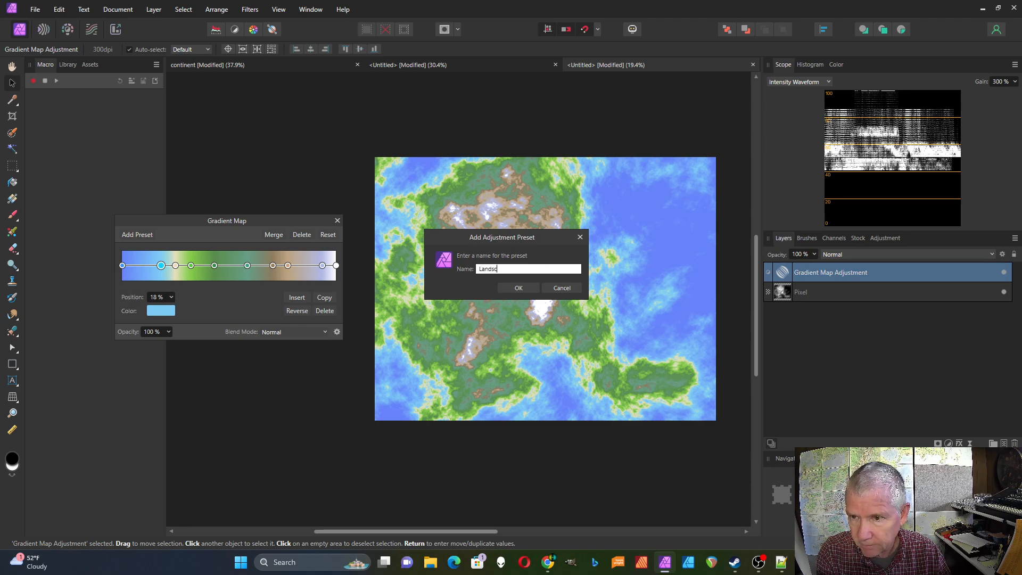
type("ape 2")
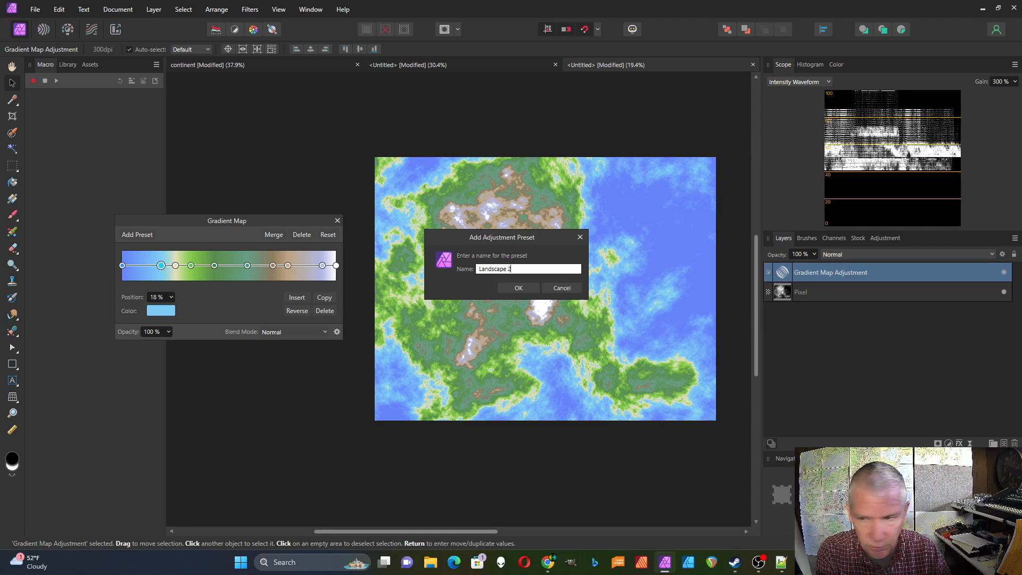
left_click(518, 288)
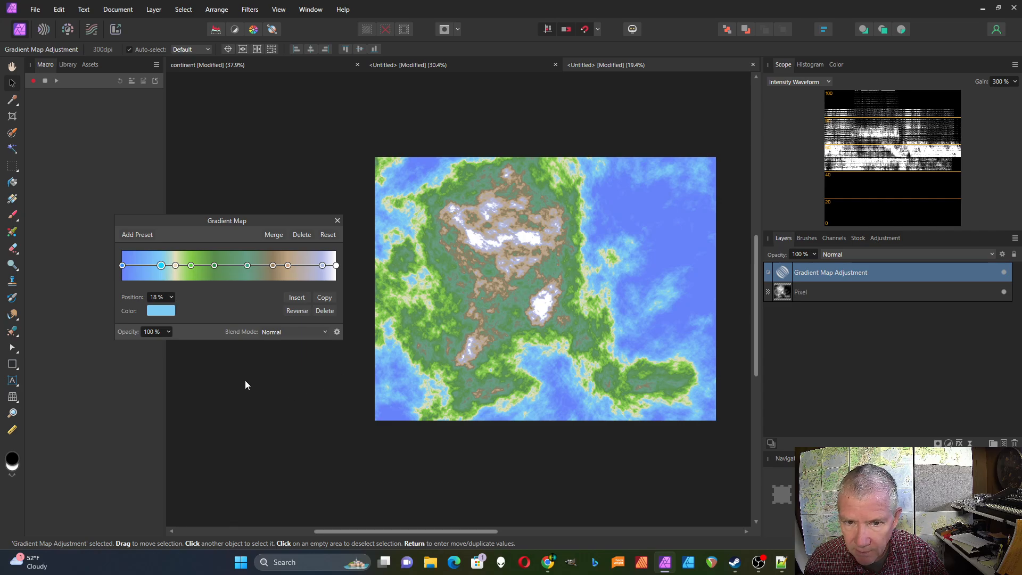
left_click(337, 221)
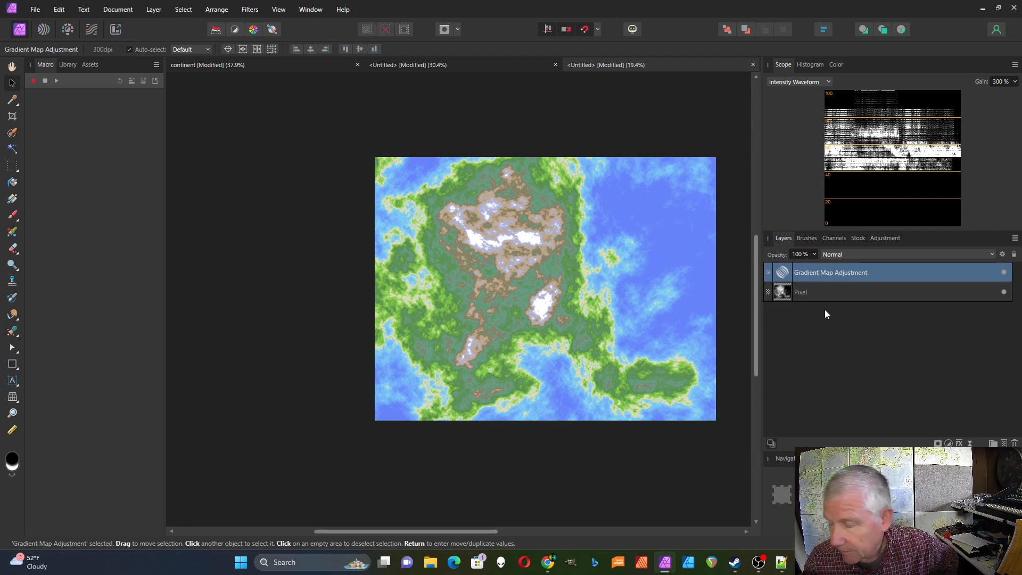
- Duplicate the grayscale height map layer, move the copy above the Gradient Map adjustment, and hide it
left_click(819, 293)
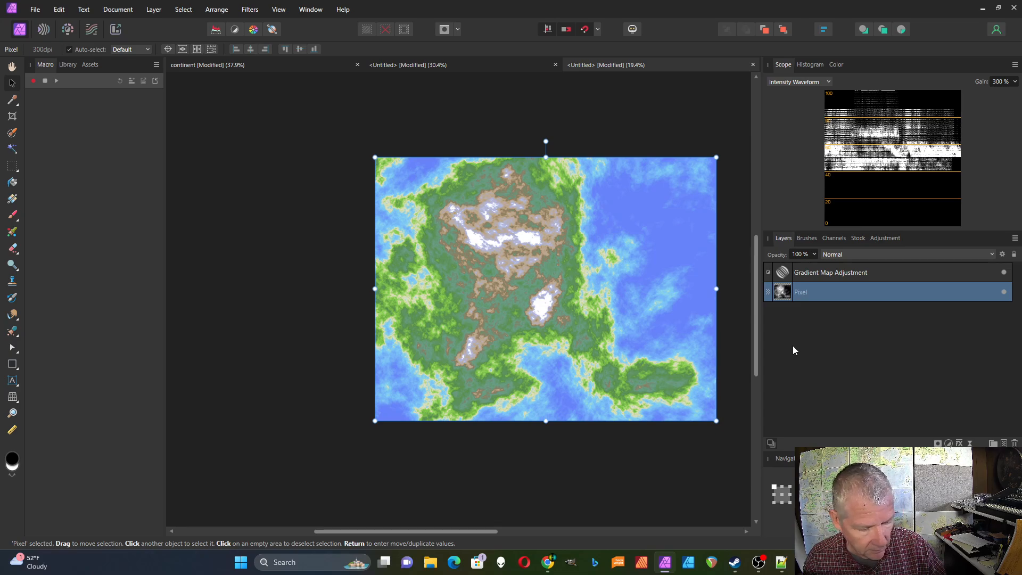
right_click(784, 292)
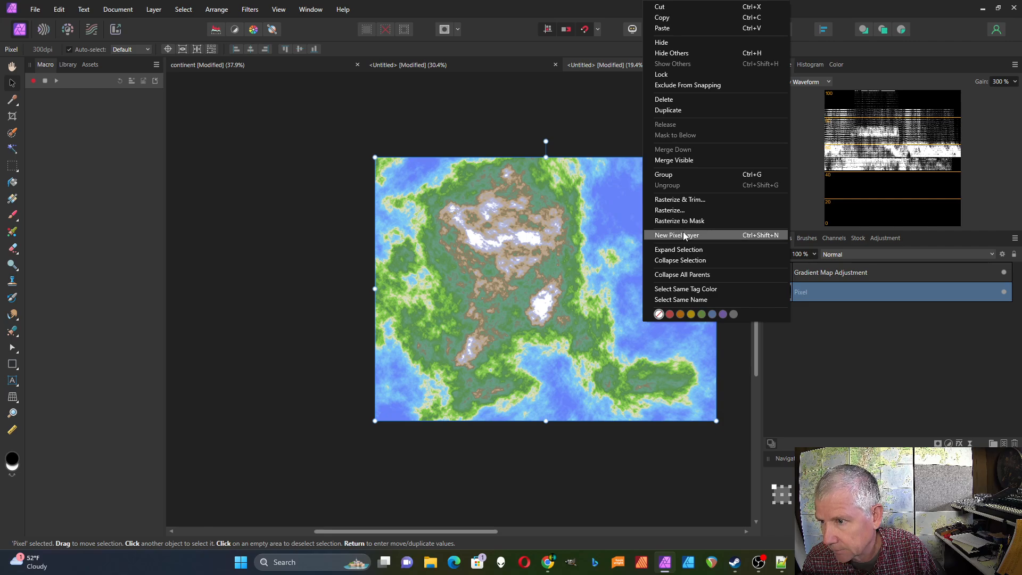
left_click(665, 110)
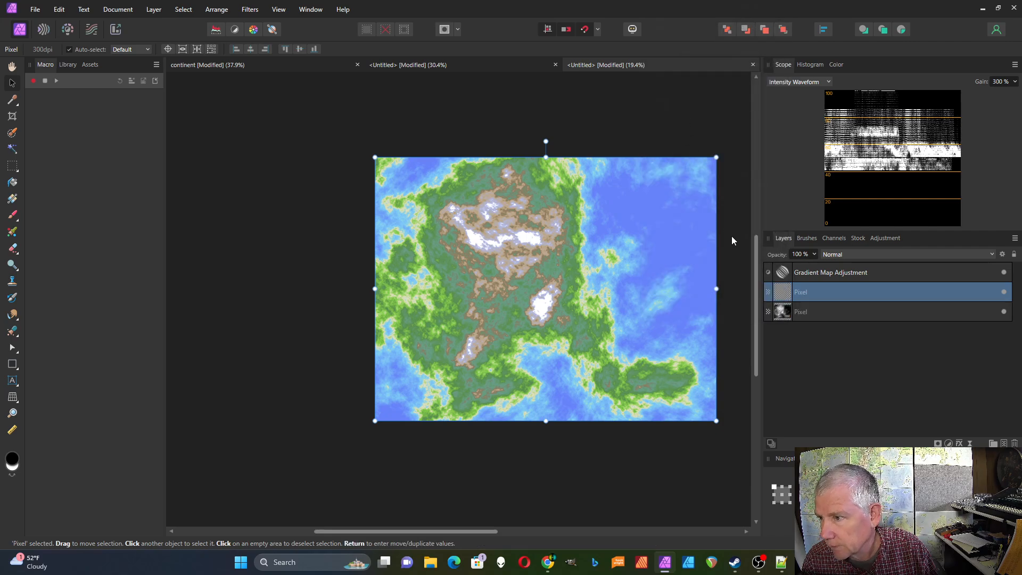
left_click_drag(783, 294, 782, 266)
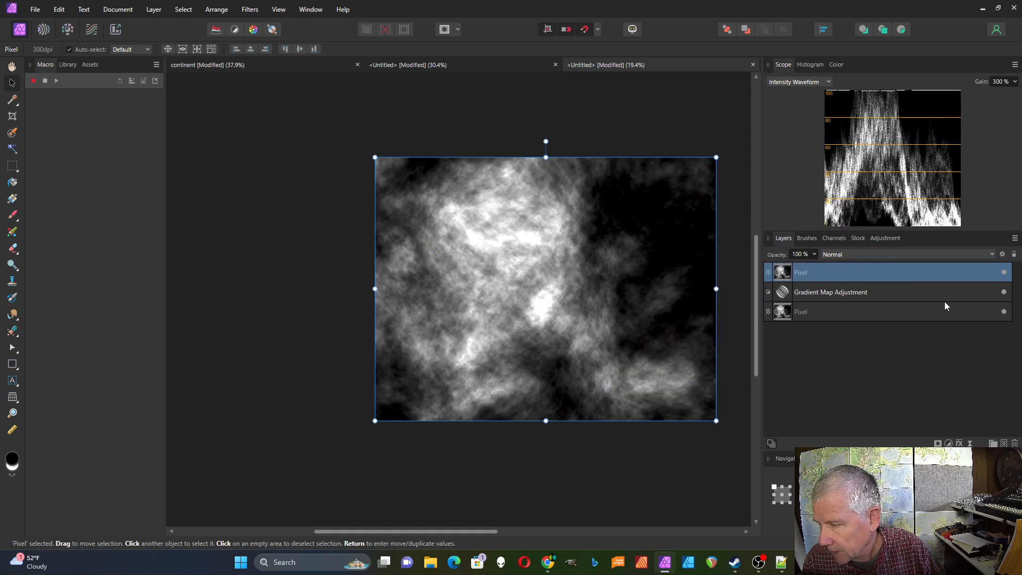
left_click(1004, 272)
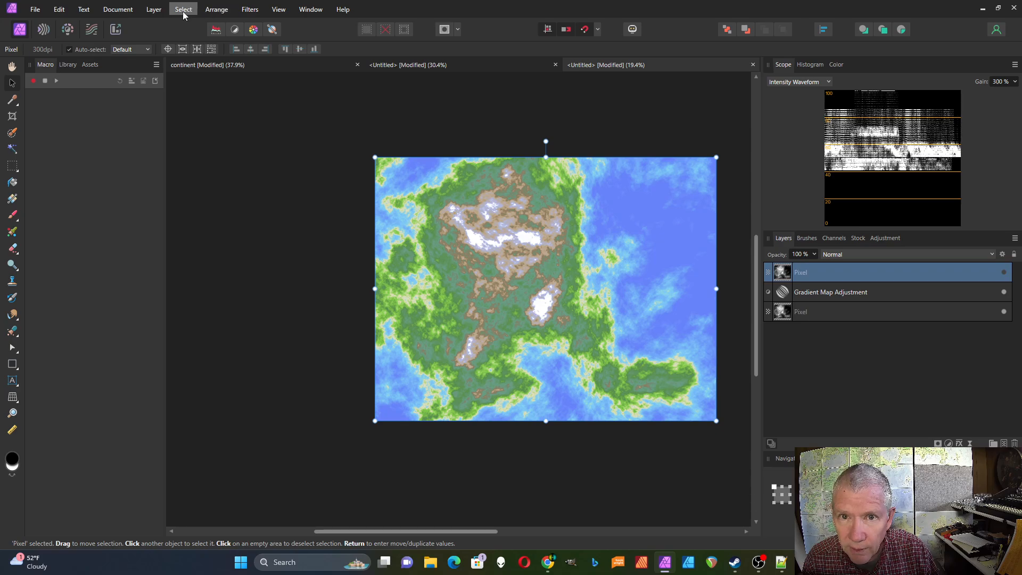
- Merge the visible coloured map into a new pixel layer beneath the hidden grayscale copy, and show that copy
left_click(154, 10)
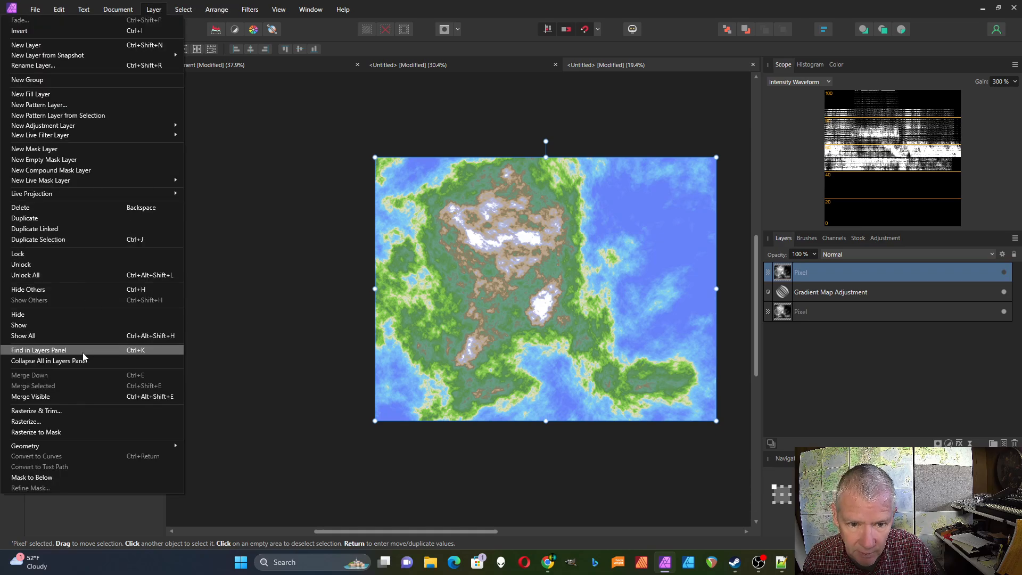
left_click(69, 400)
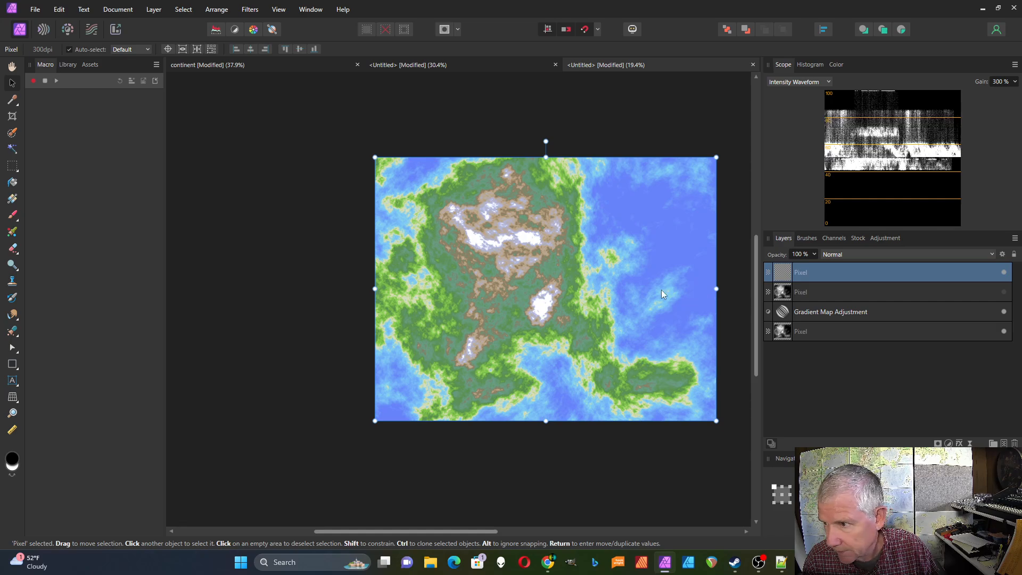
left_click(787, 290, "shift")
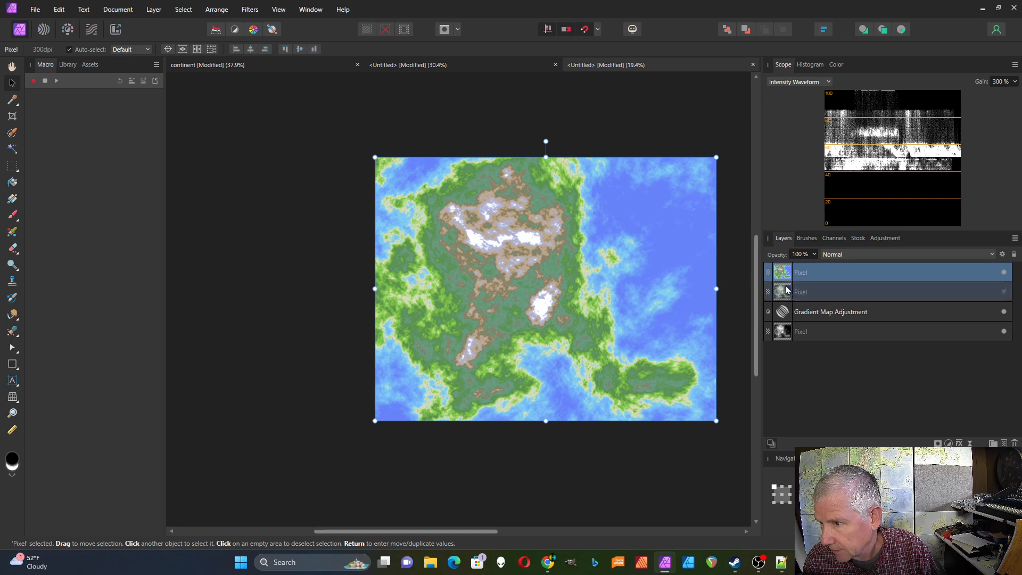
left_click_drag(788, 290, 820, 299)
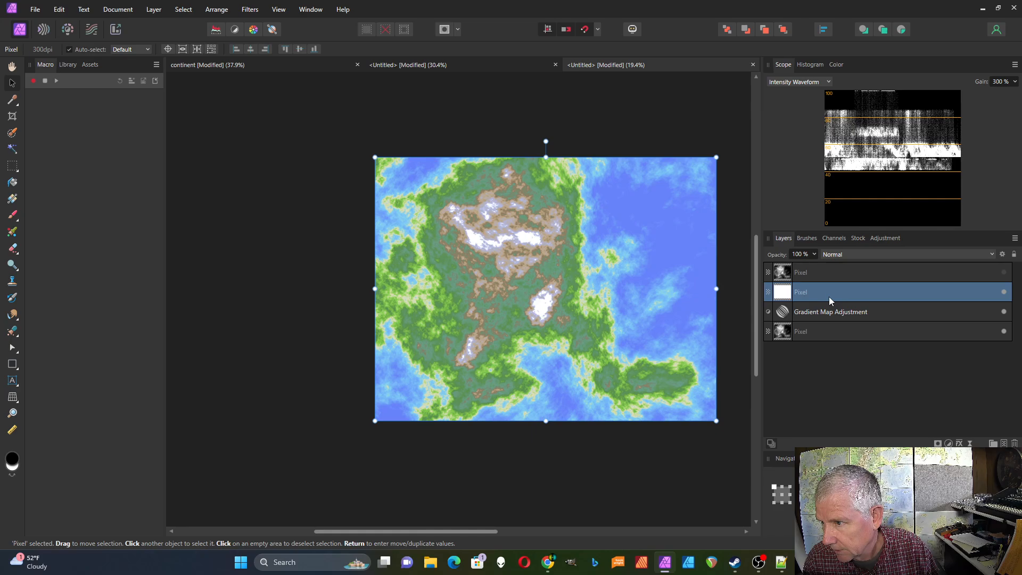
left_click(848, 270)
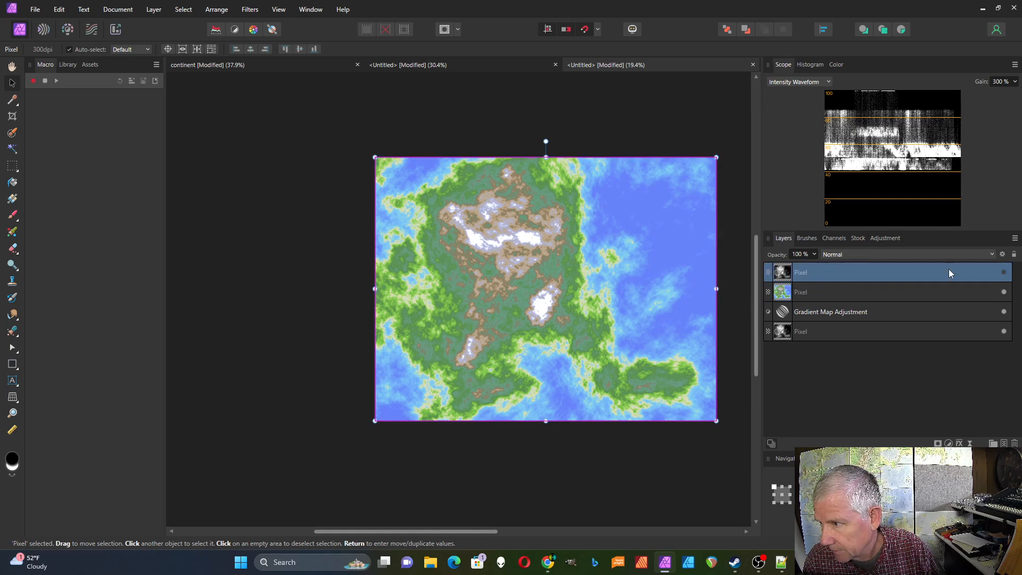
left_click(1004, 273)
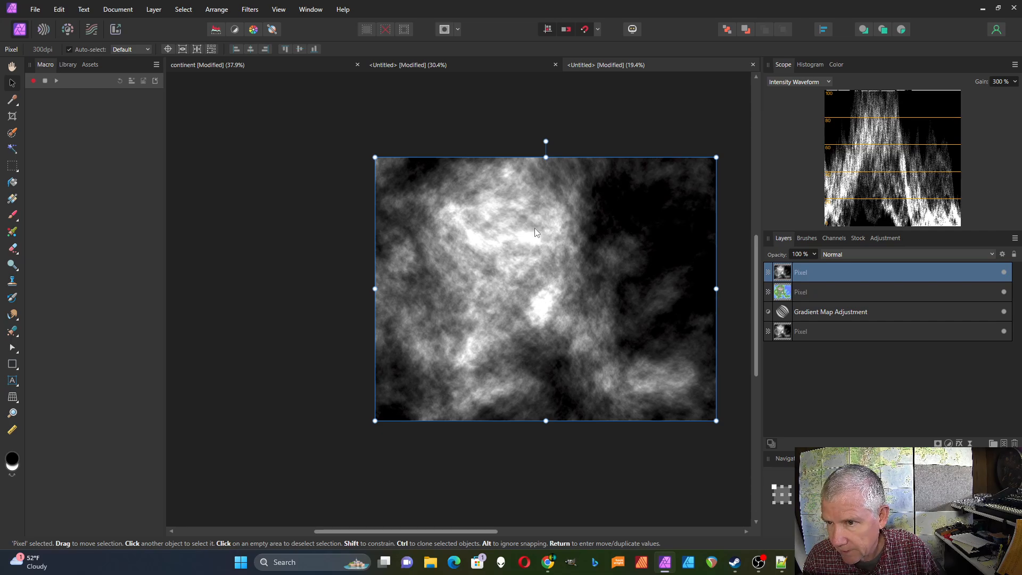
- Set up the Clone Brush with width 39 px, opacity 86%, flow 77% and hardness 78%
scroll(528, 242, "up", 5)
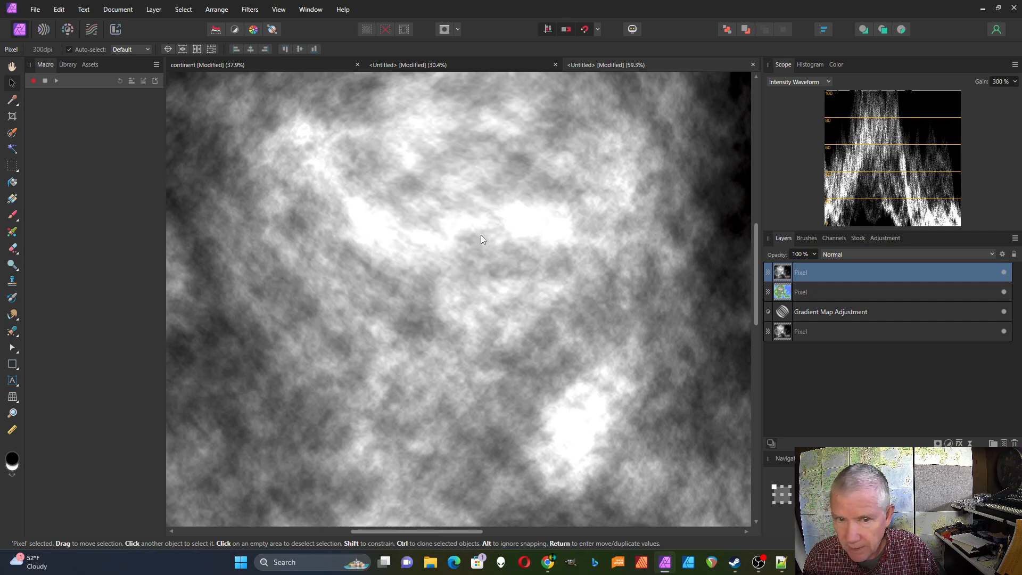
left_click(13, 331)
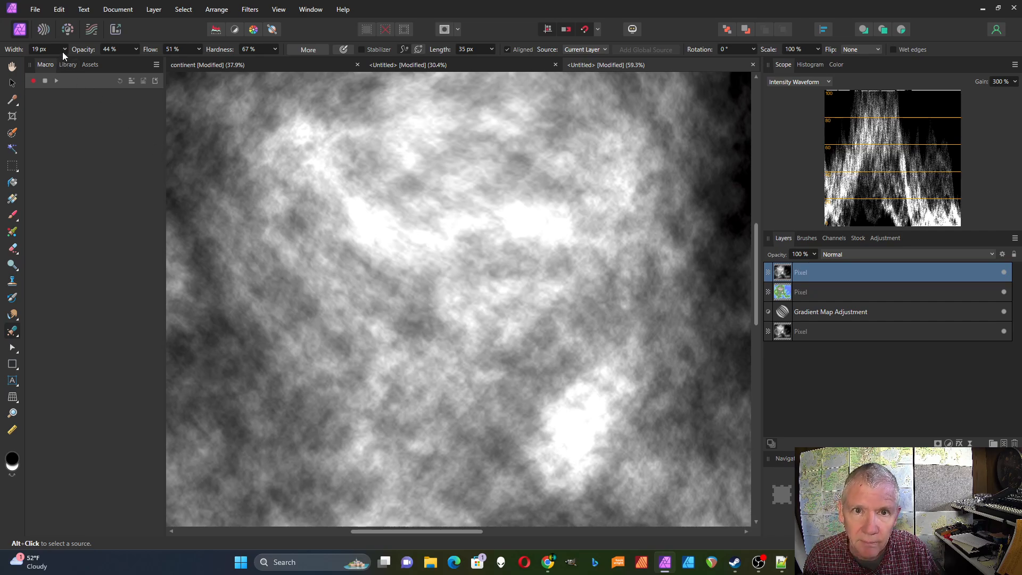
left_click(199, 48)
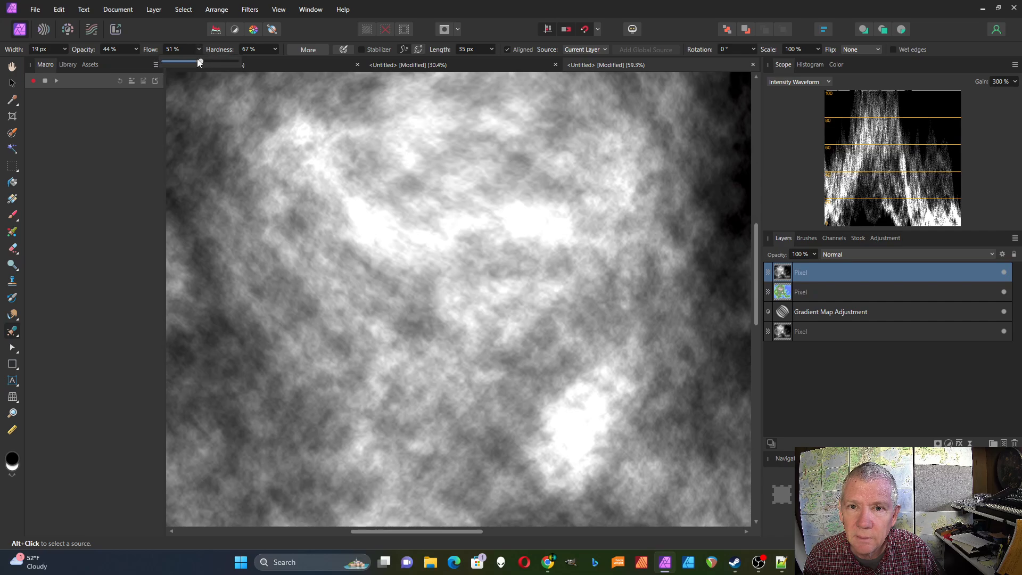
left_click_drag(199, 61, 220, 61)
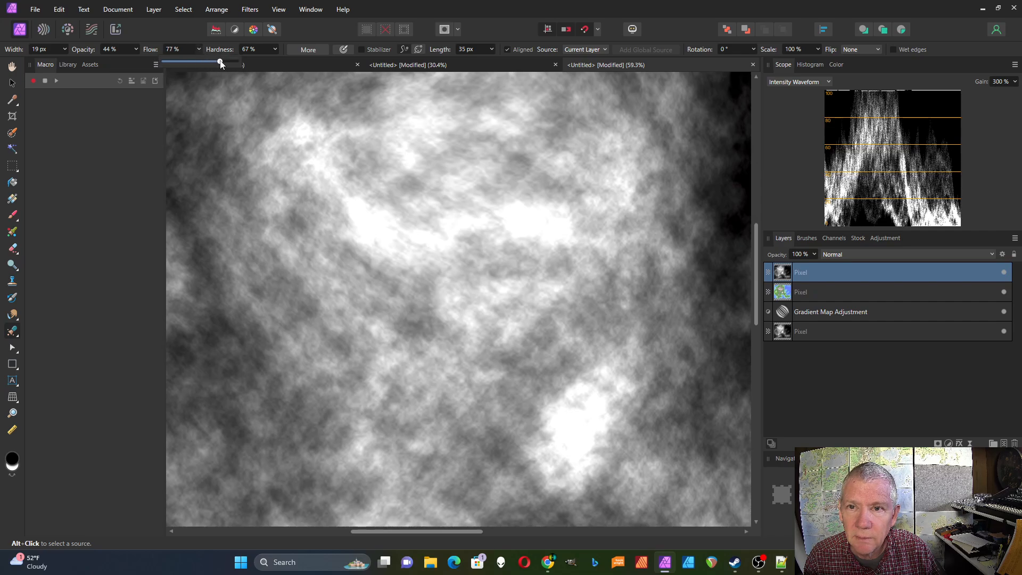
left_click(136, 49)
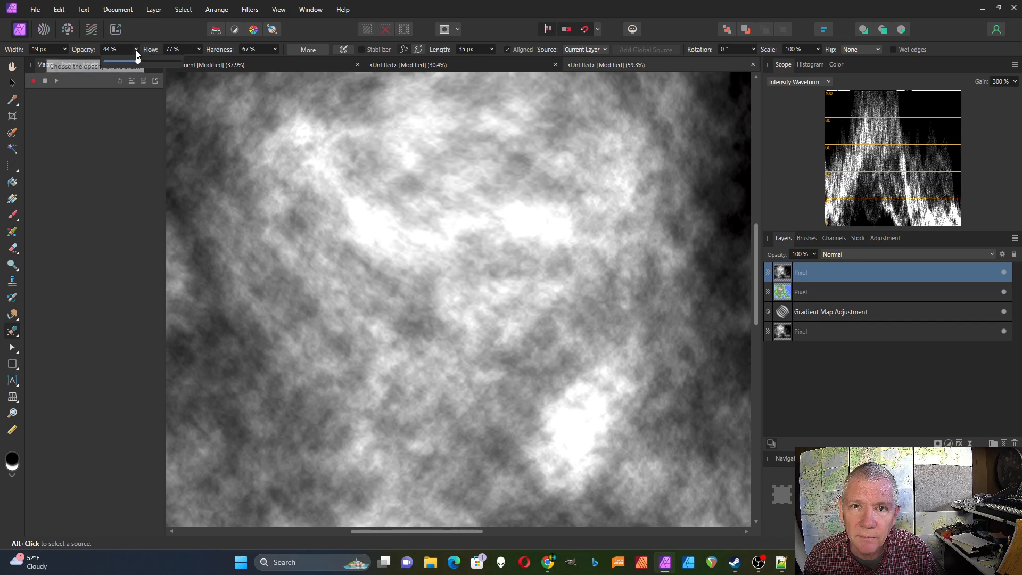
left_click_drag(159, 64, 171, 61)
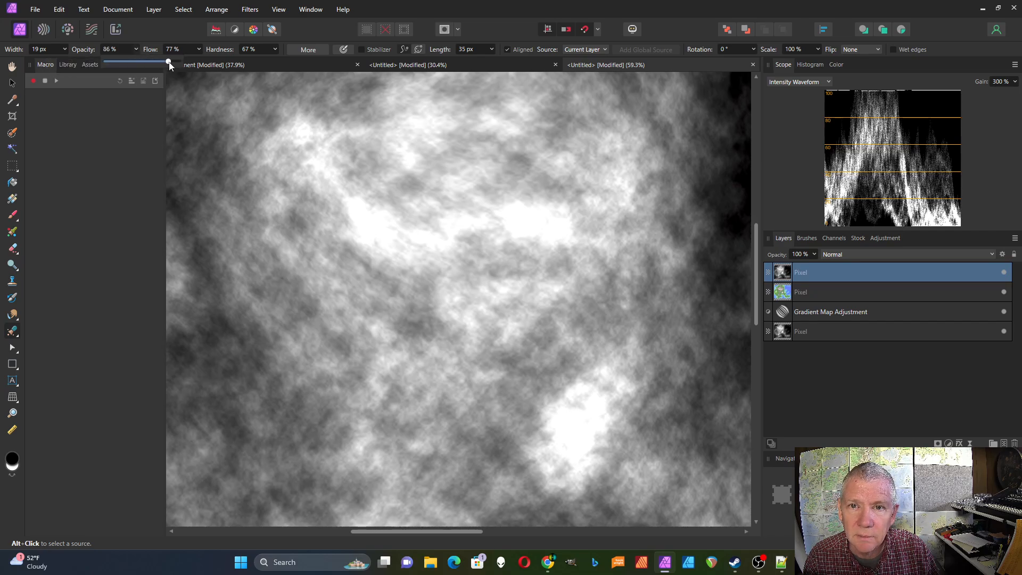
left_click(275, 49)
left_click_drag(276, 62, 286, 62)
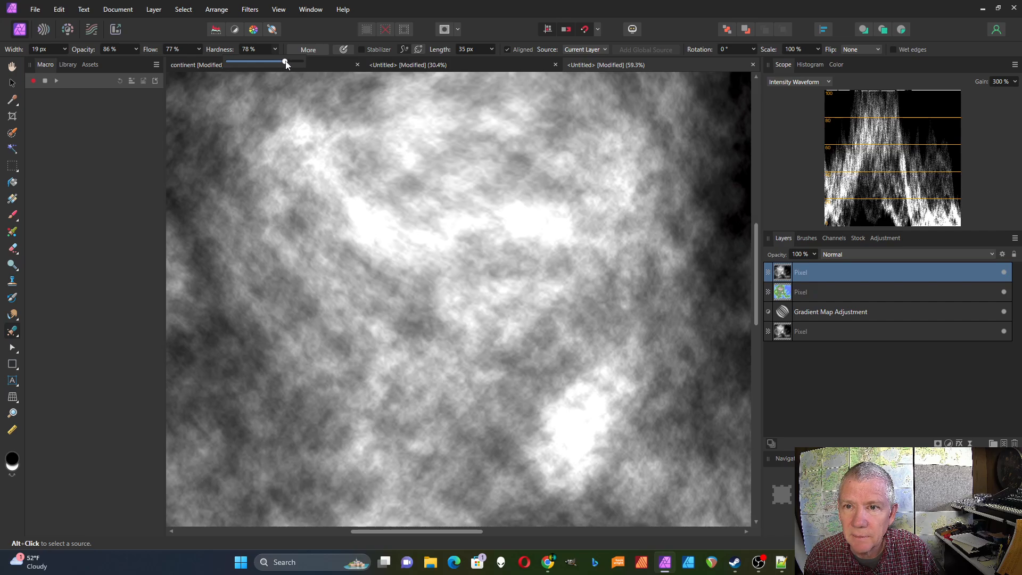
left_click(64, 50)
left_click_drag(63, 63, 87, 64)
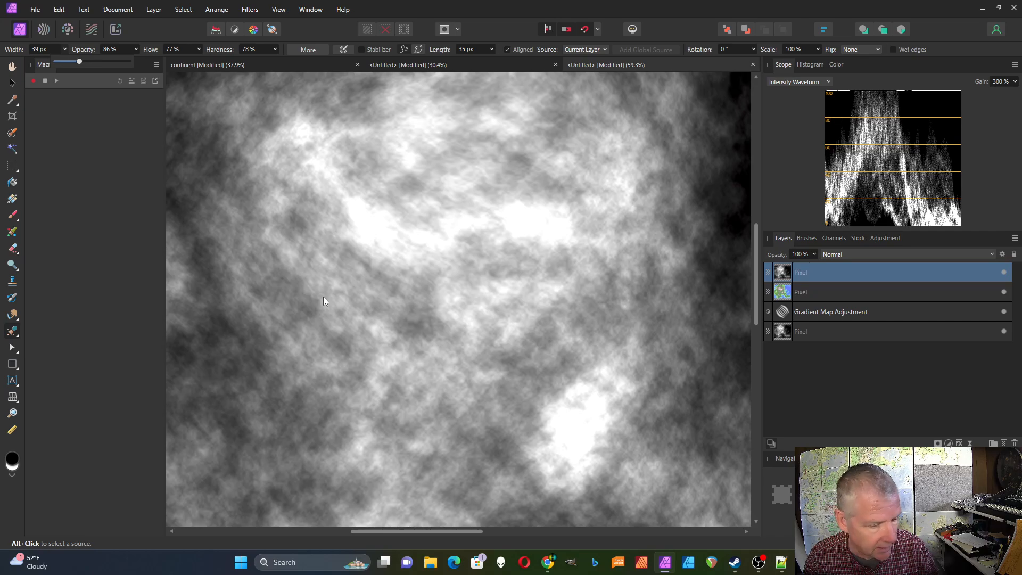
- Clone mottled grey texture over the flat pure-white peaks of the top height map layer
left_click(323, 264, "alt")
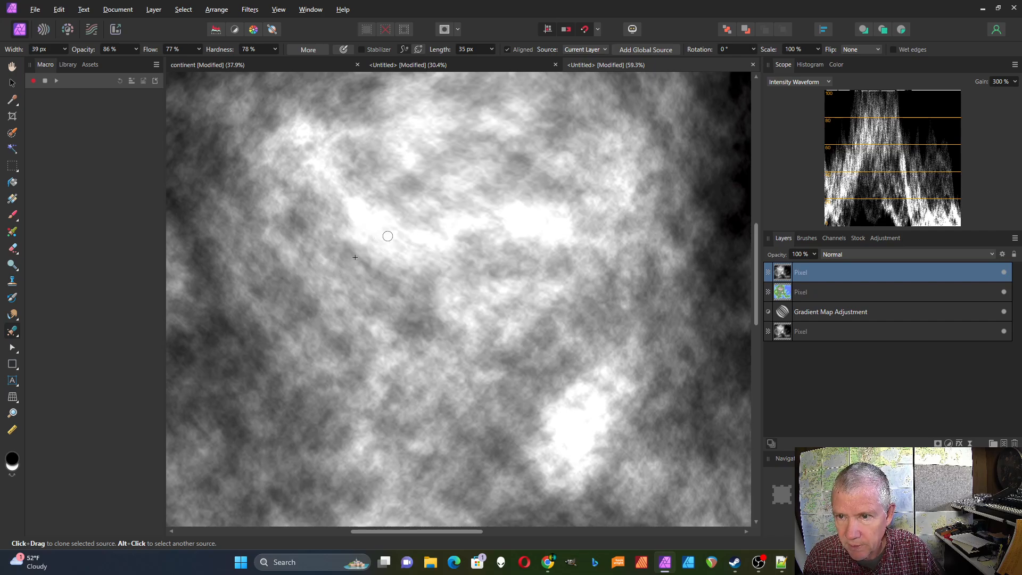
left_click_drag(387, 228, 348, 224)
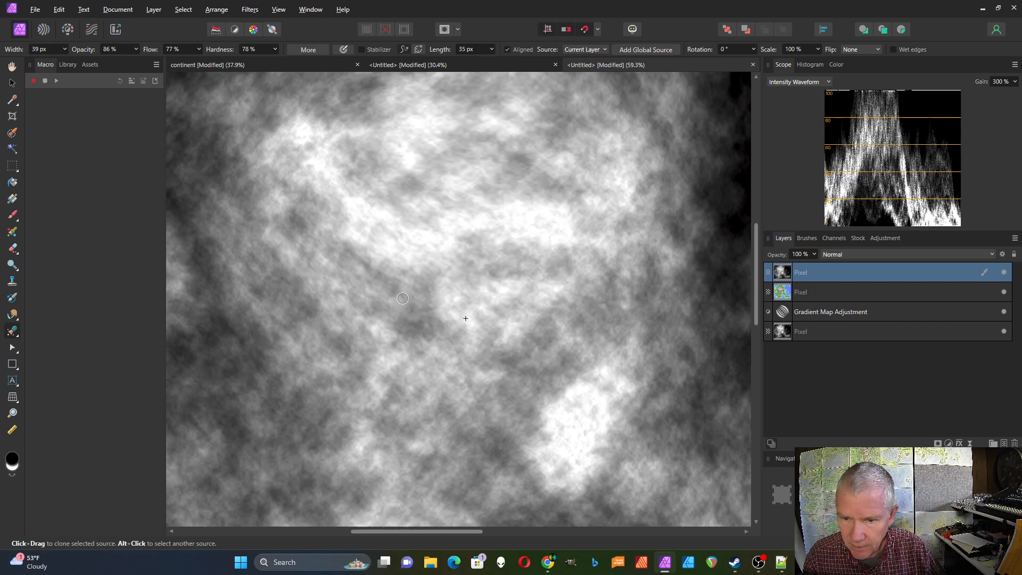
scroll(427, 279, "down", 3)
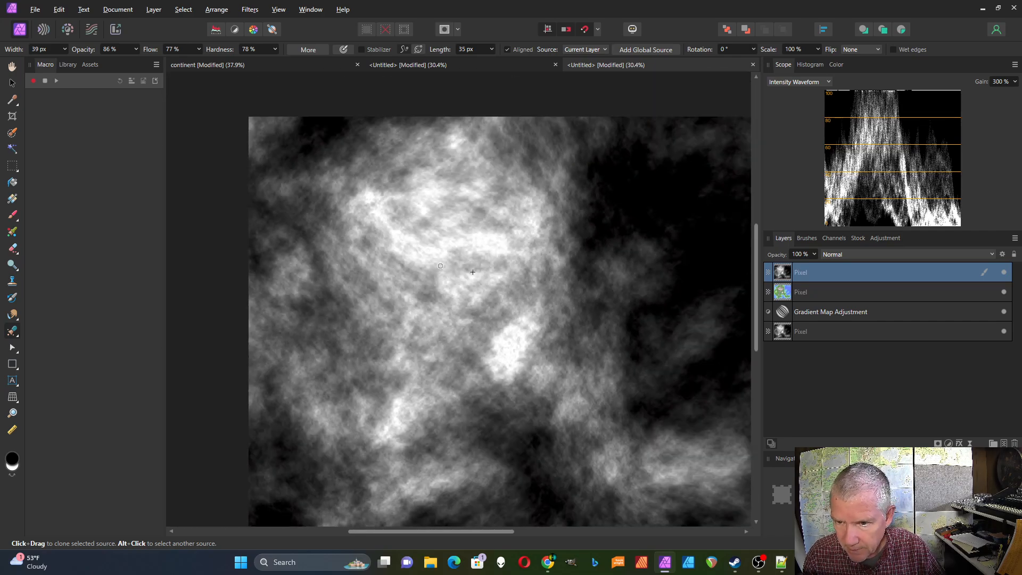
scroll(440, 266, "down", 2)
scroll(429, 129, "up", 2)
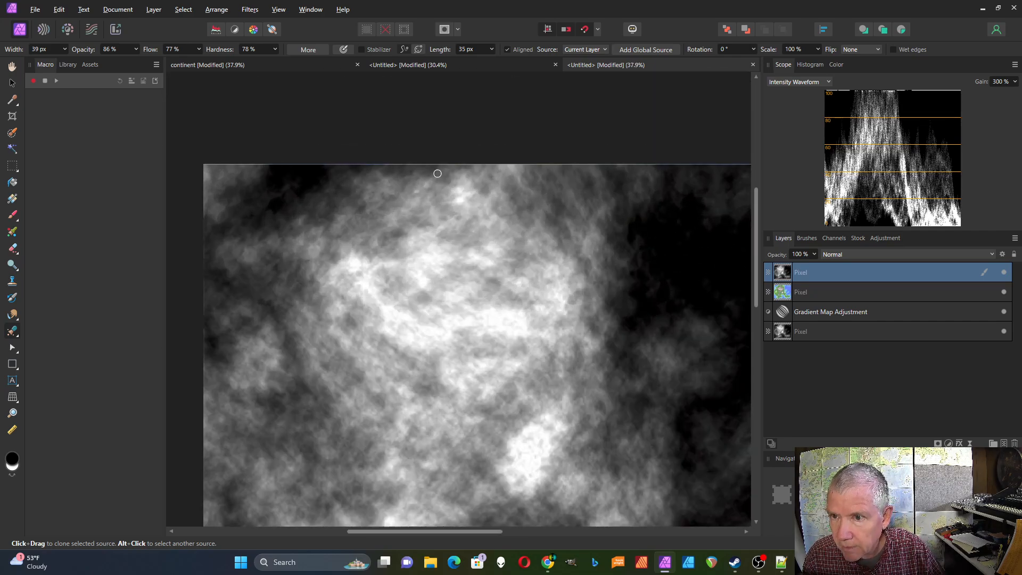
scroll(441, 176, "up", 2)
scroll(455, 195, "down", 2)
scroll(455, 196, "down", 2)
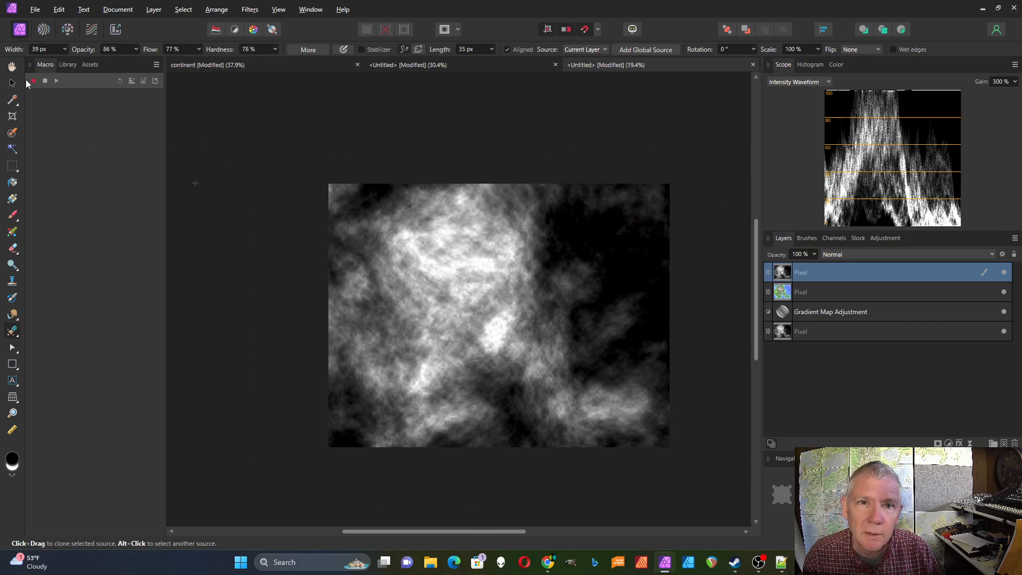
left_click(12, 82)
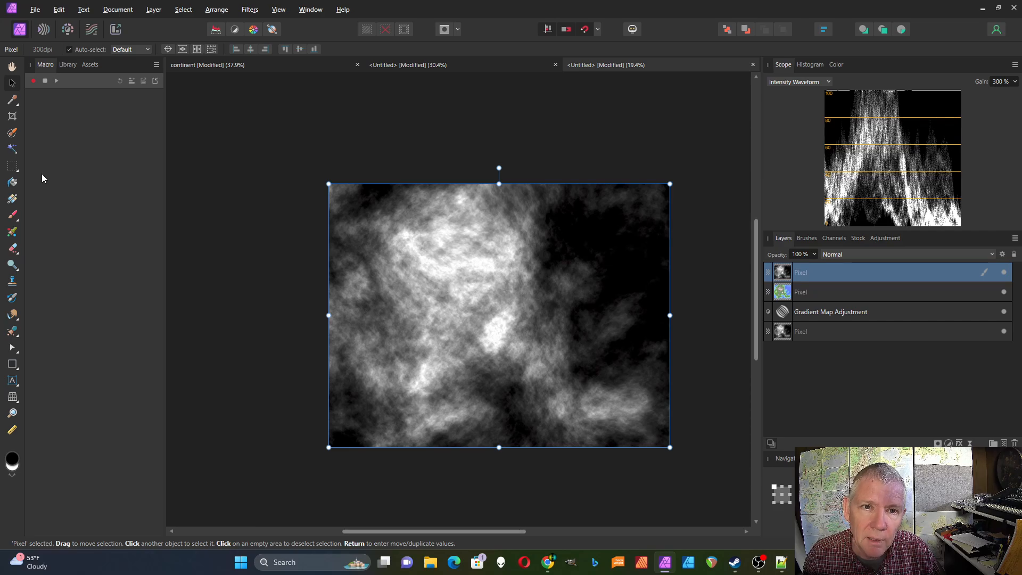
- Flood-select the dark and mid-grey terrain of the height map with a 74% tolerance, leaving out the brightest peaks
left_click(12, 150)
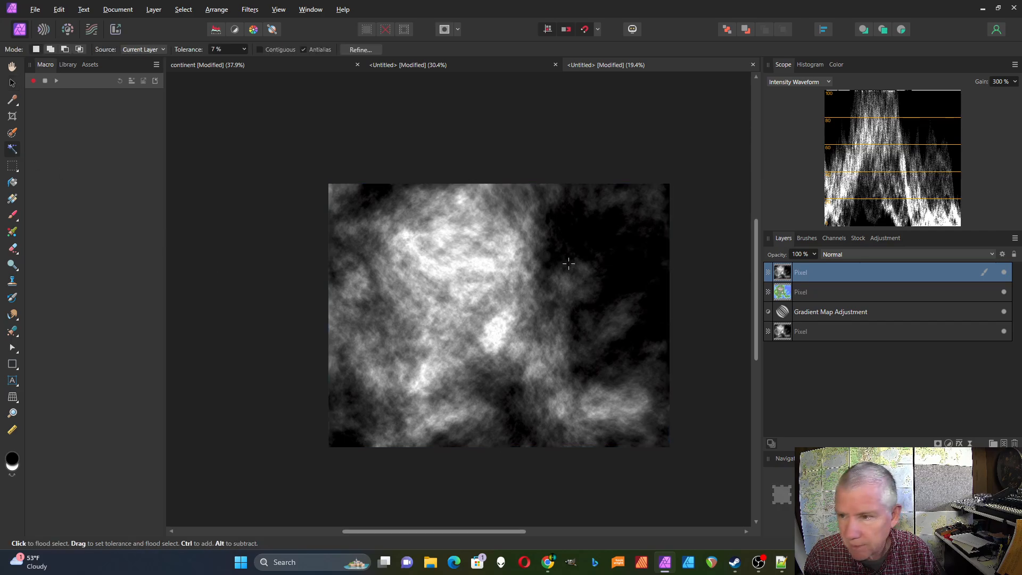
left_click(634, 271)
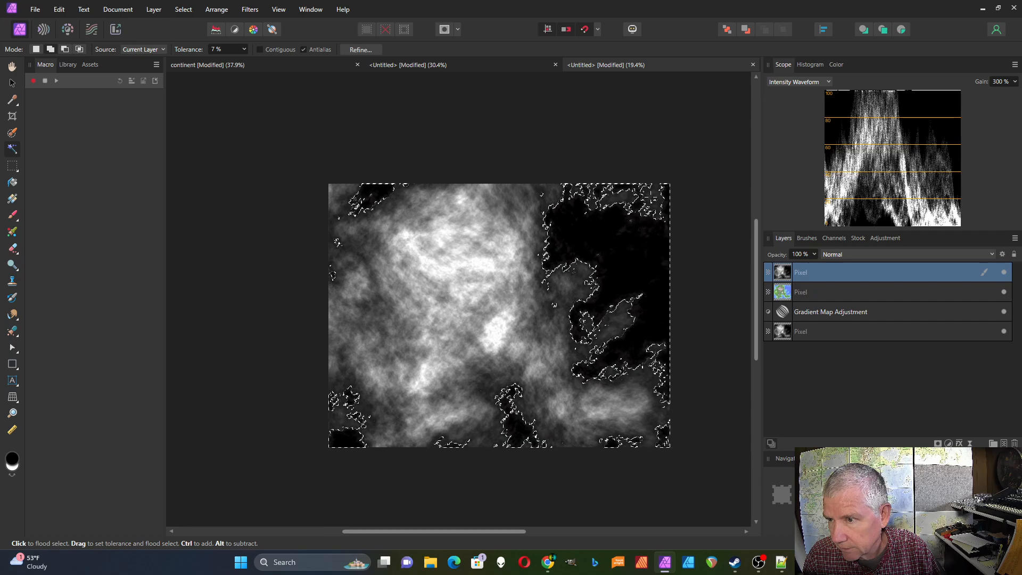
left_click(651, 197)
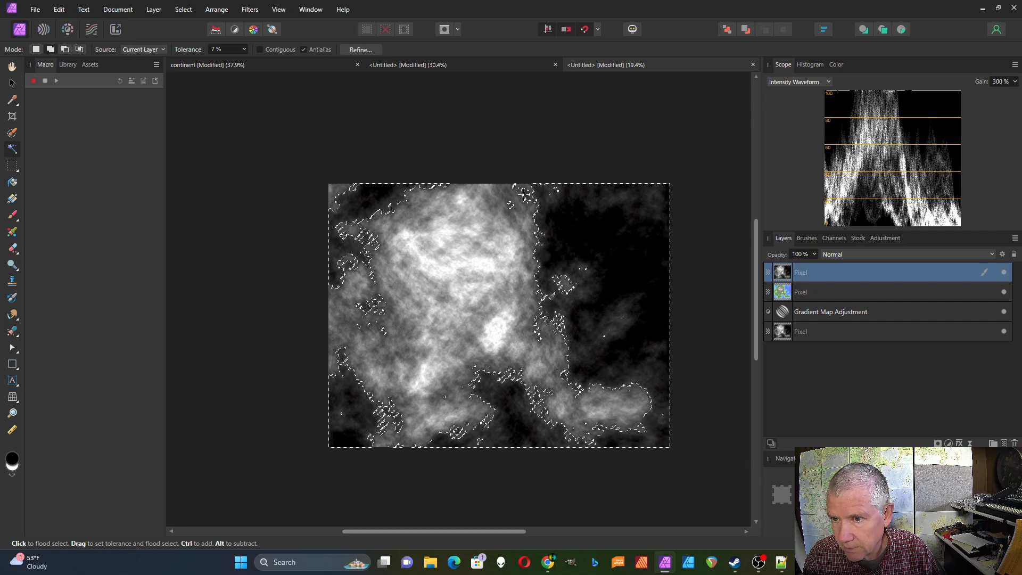
left_click(431, 204)
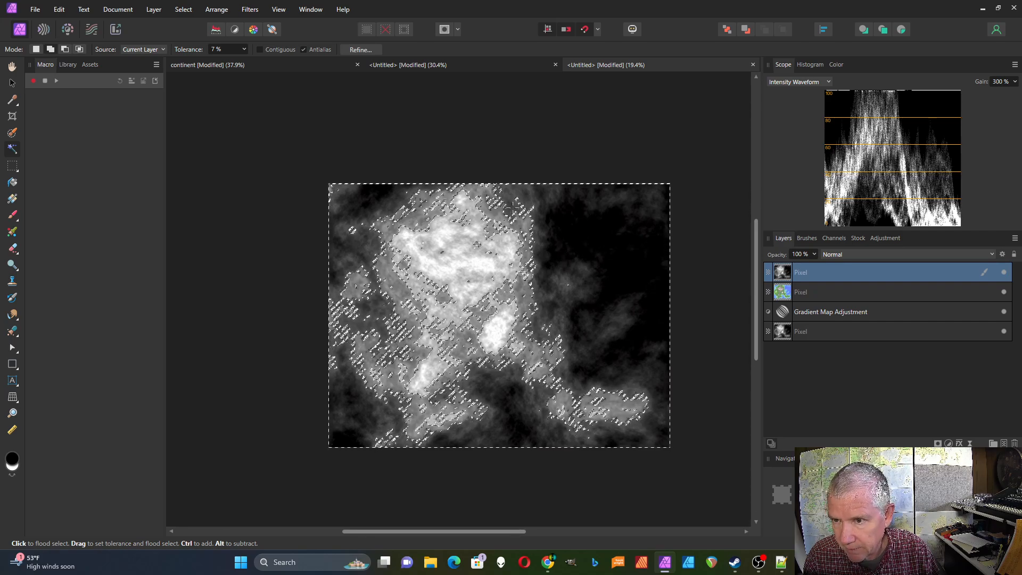
left_click_drag(578, 257, 632, 263)
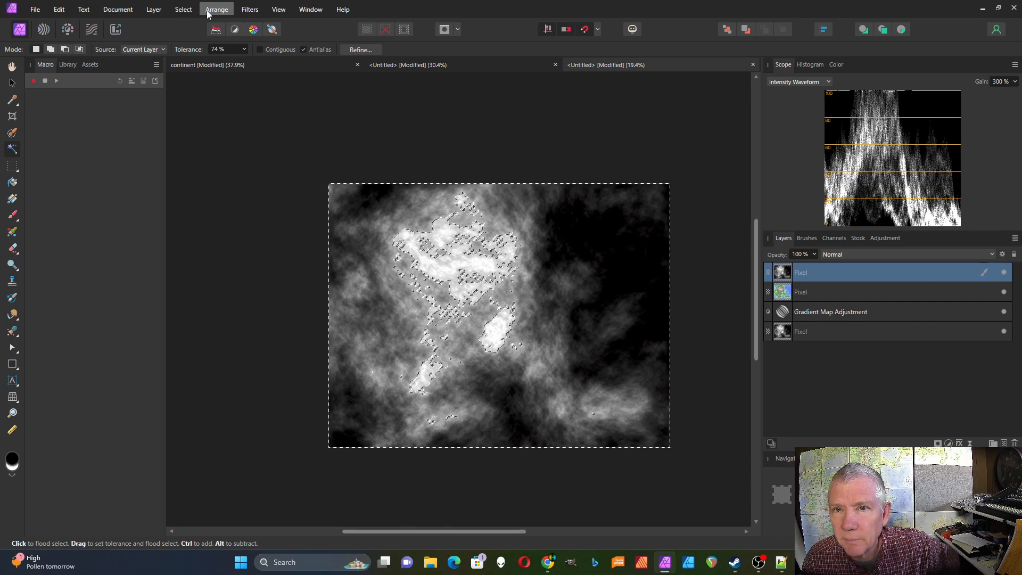
- Feather the selection with a 16 px radius
left_click(184, 10)
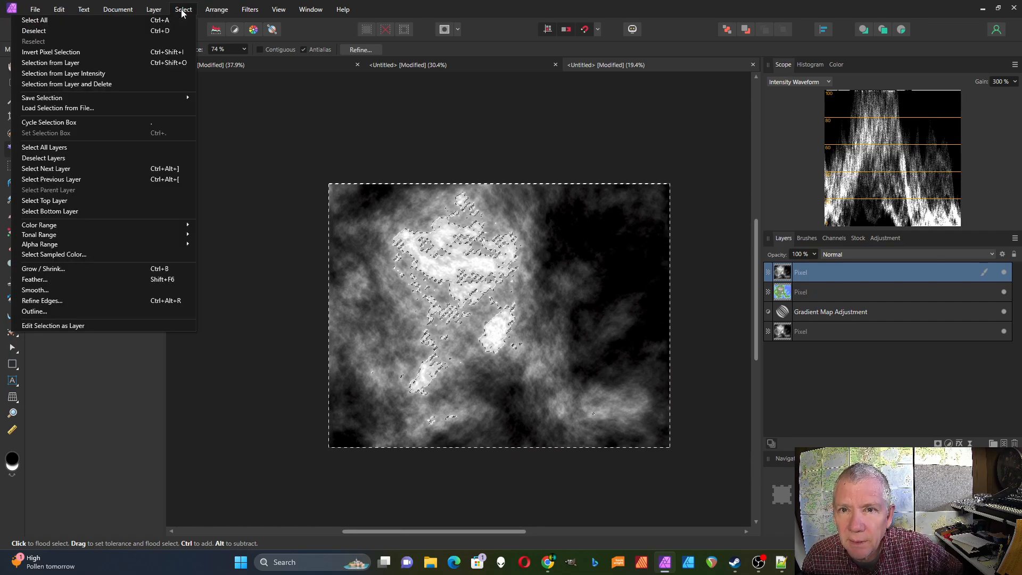
left_click(60, 280)
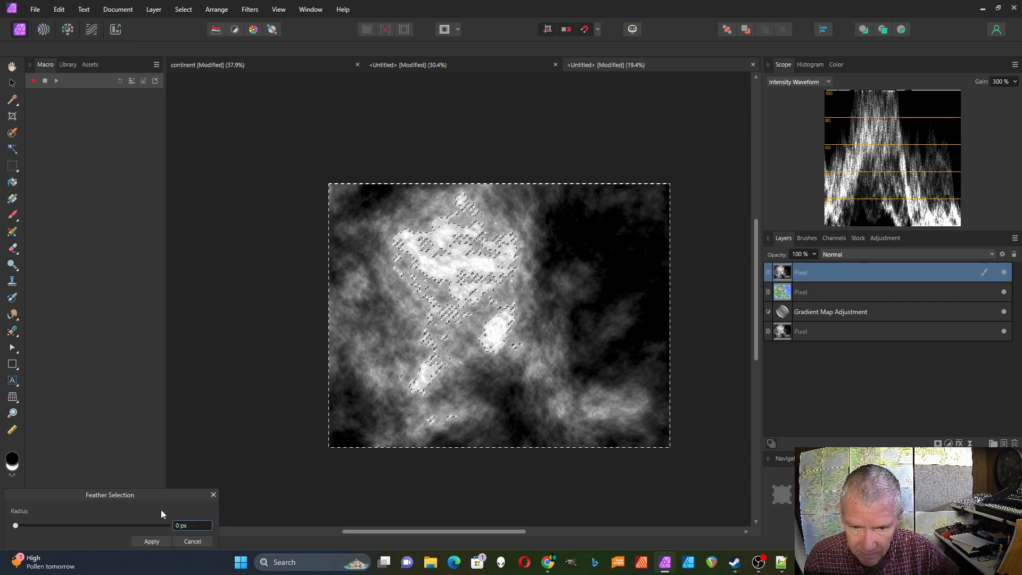
left_click(187, 526)
type("1")
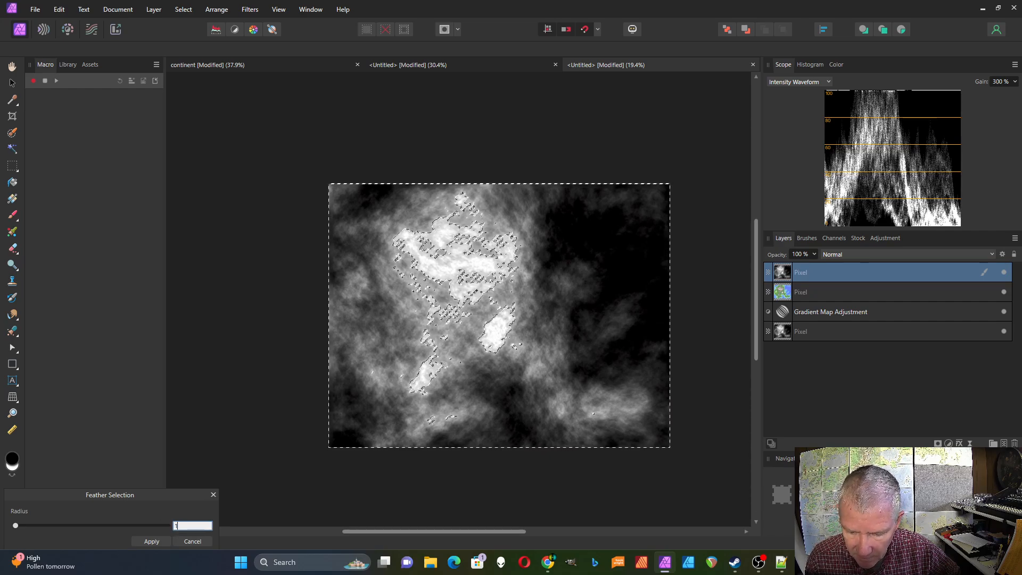
type("6")
key("Return")
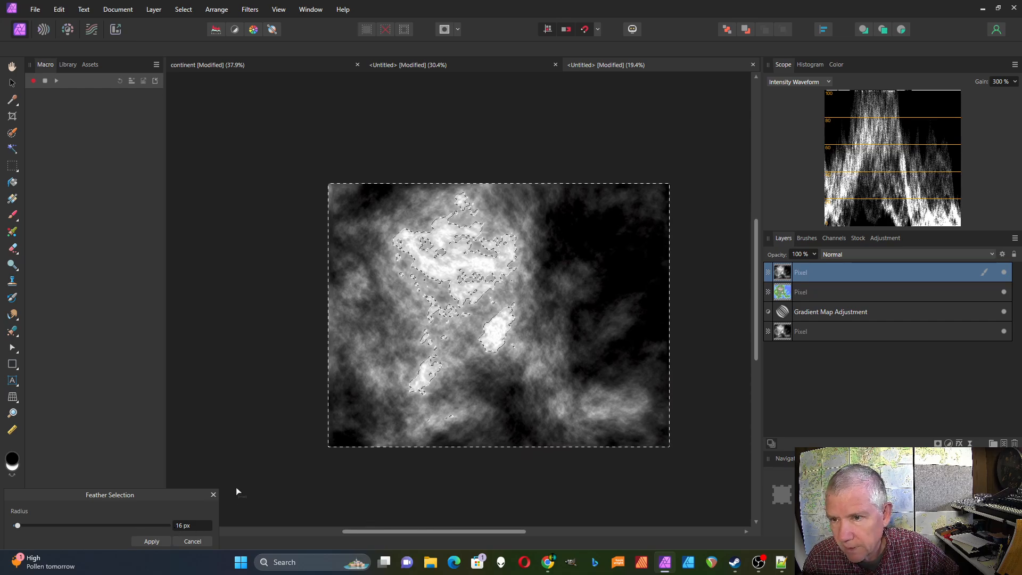
- Apply a Gaussian Blur with a 4 px radius to the selected lower terrain
left_click(249, 10)
mouse_move(233, 34)
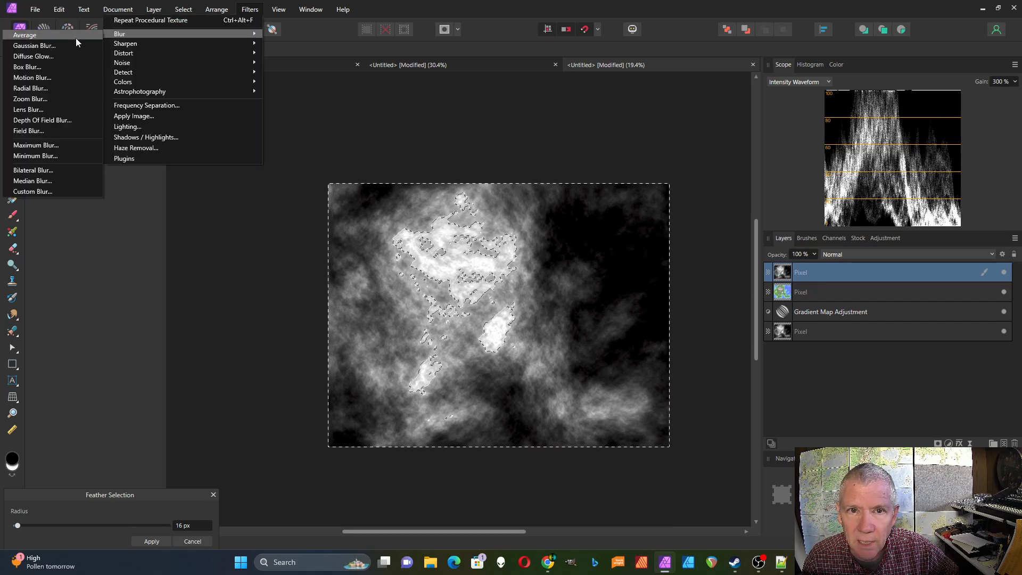
left_click(21, 46)
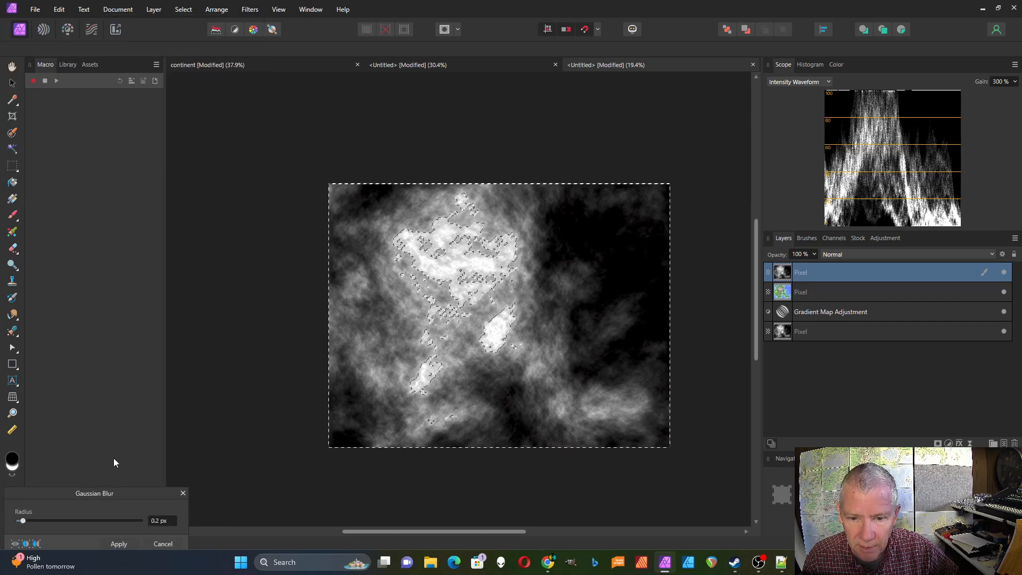
left_click(158, 521)
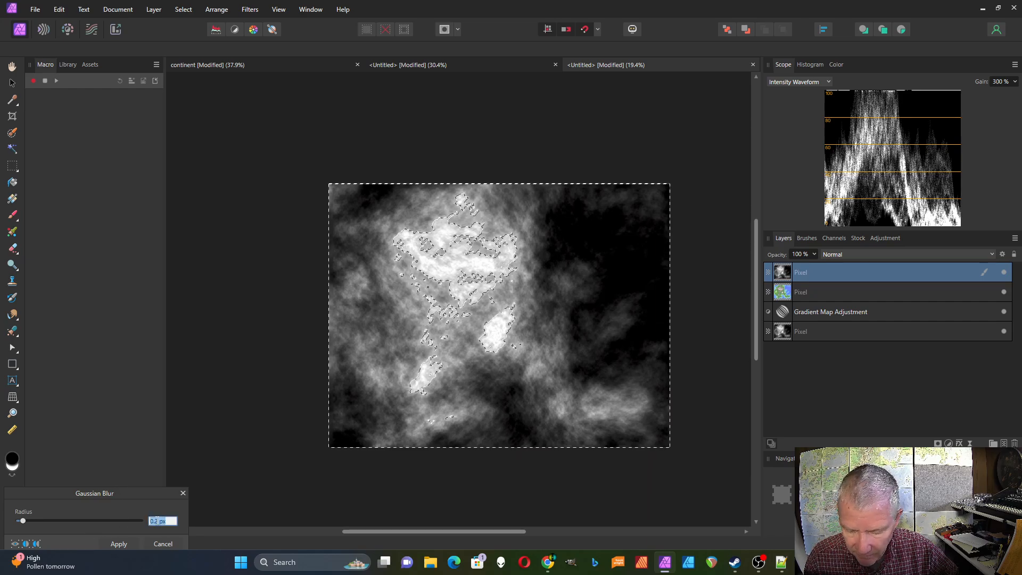
type("4")
key("Return")
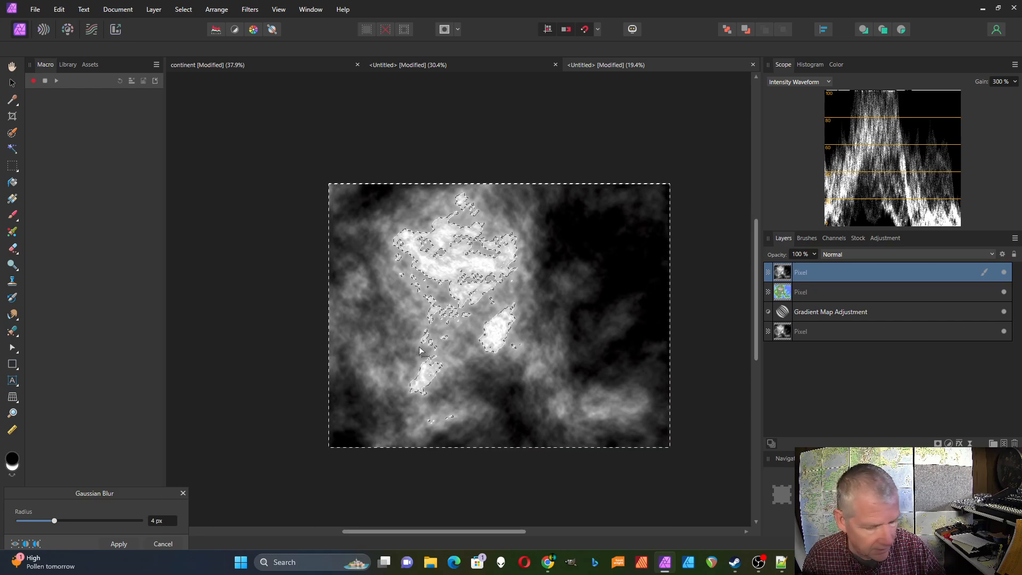
scroll(419, 348, "up", 4)
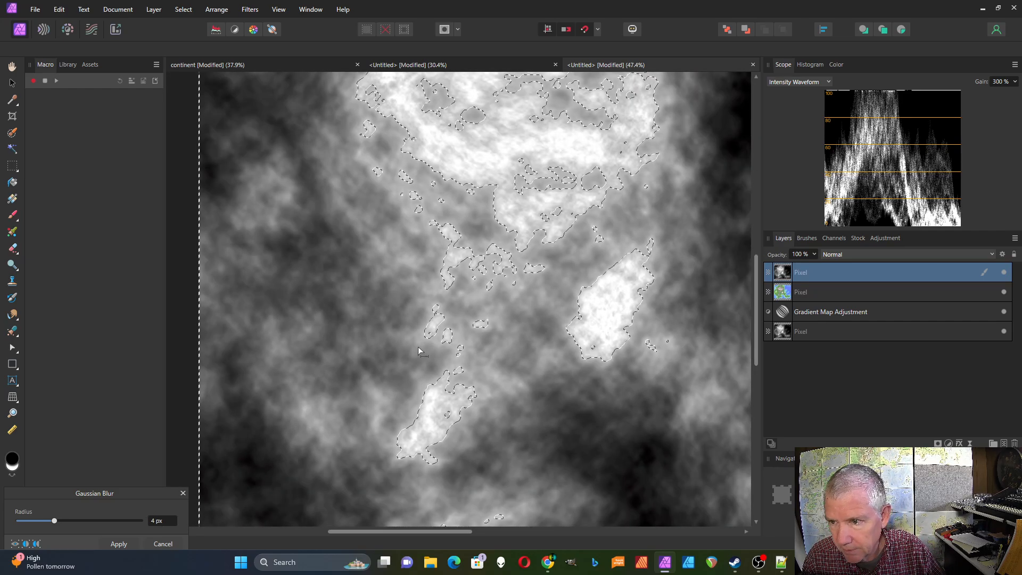
scroll(419, 352, "up", 2)
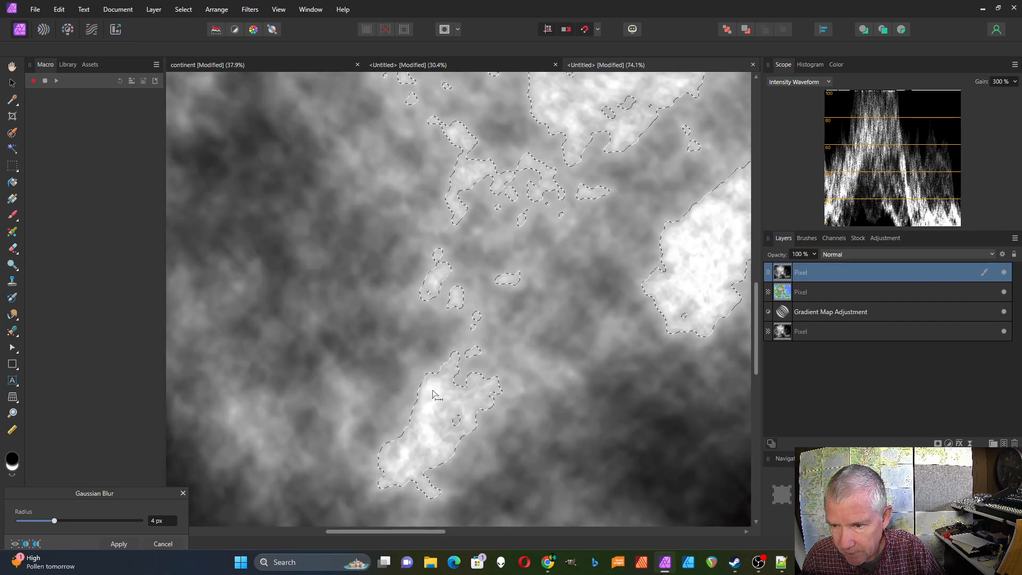
scroll(432, 394, "down", 5)
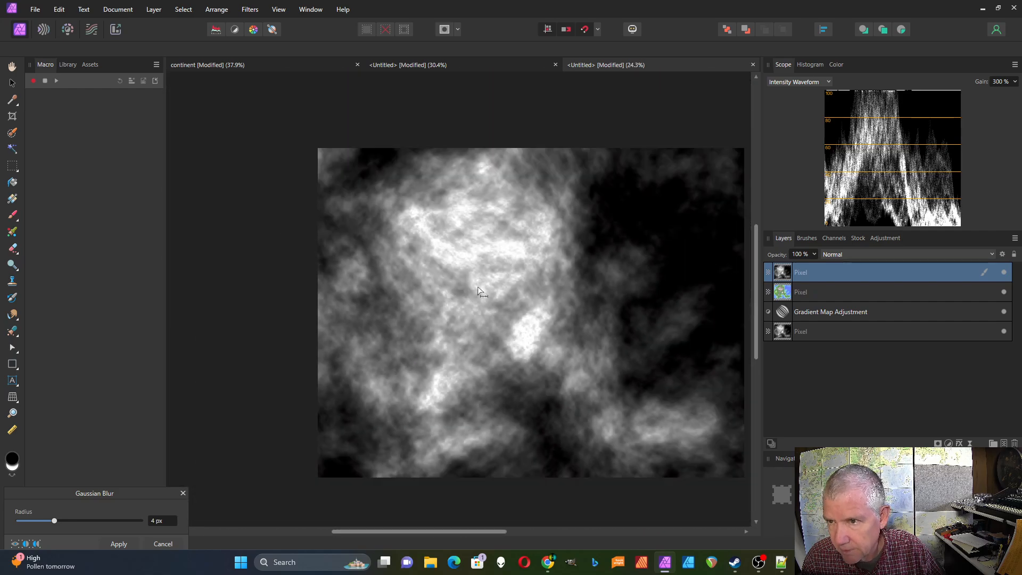
scroll(477, 292, "up", 8)
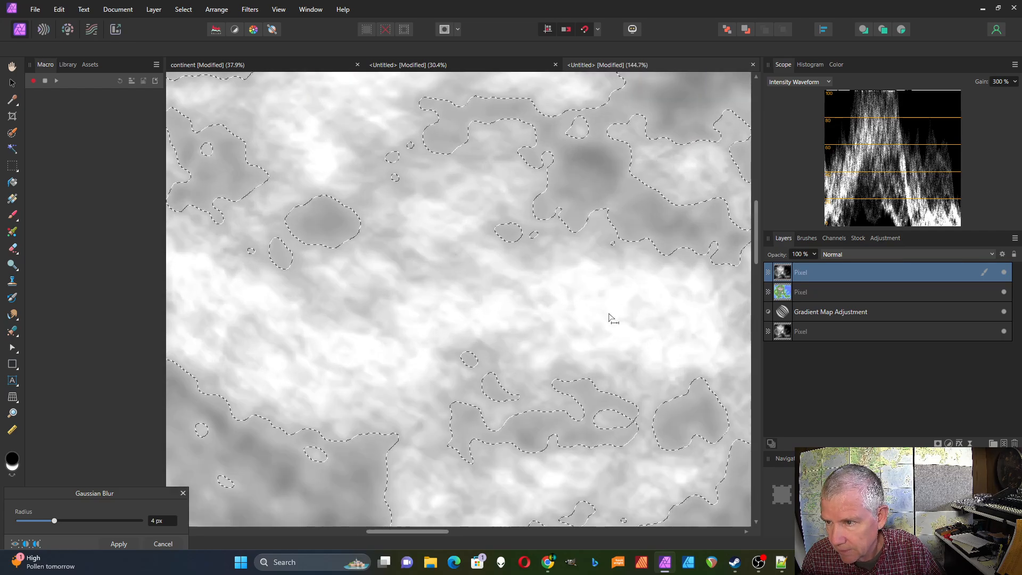
scroll(611, 317, "down", 2)
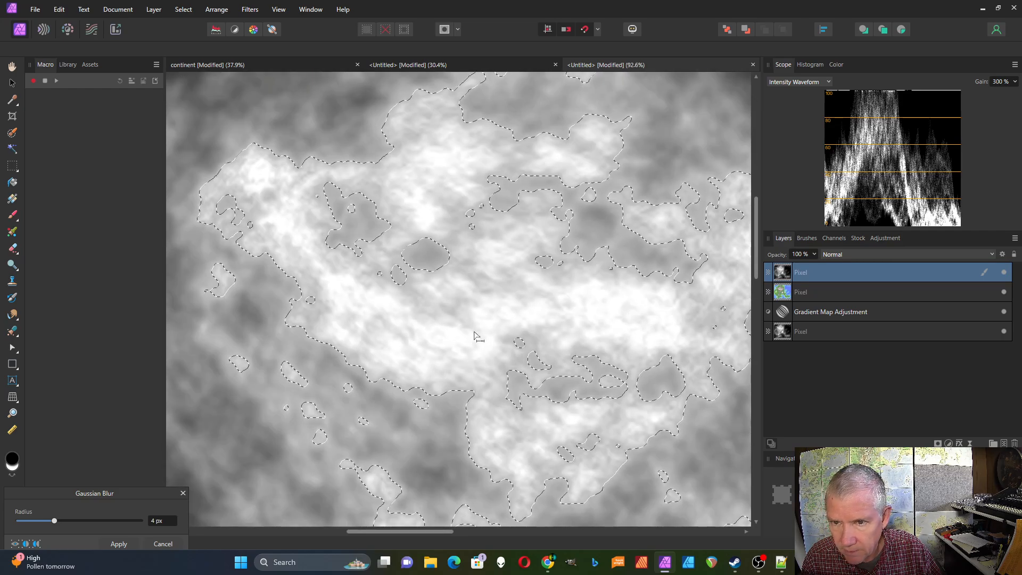
scroll(477, 335, "down", 3)
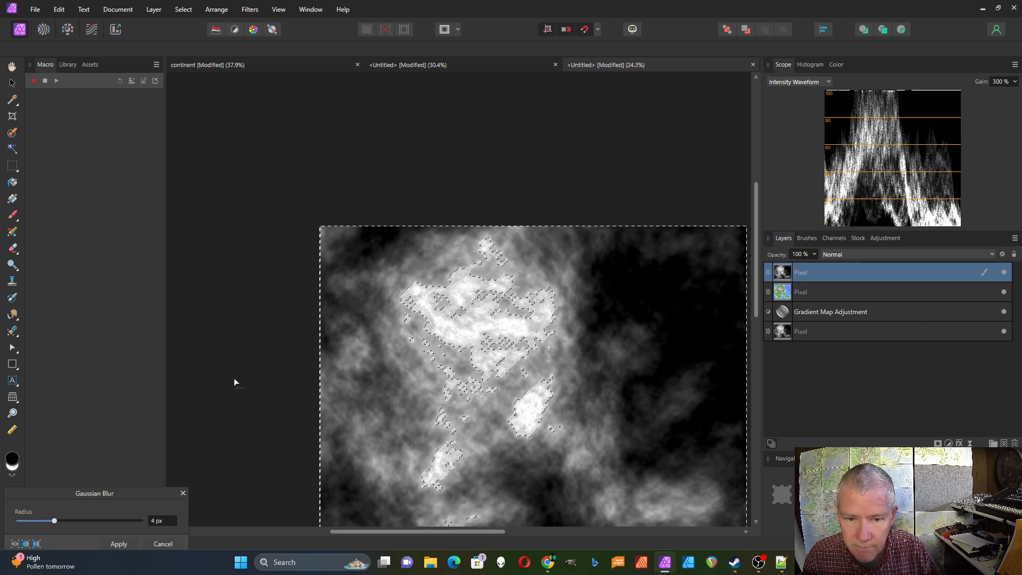
left_click(126, 545)
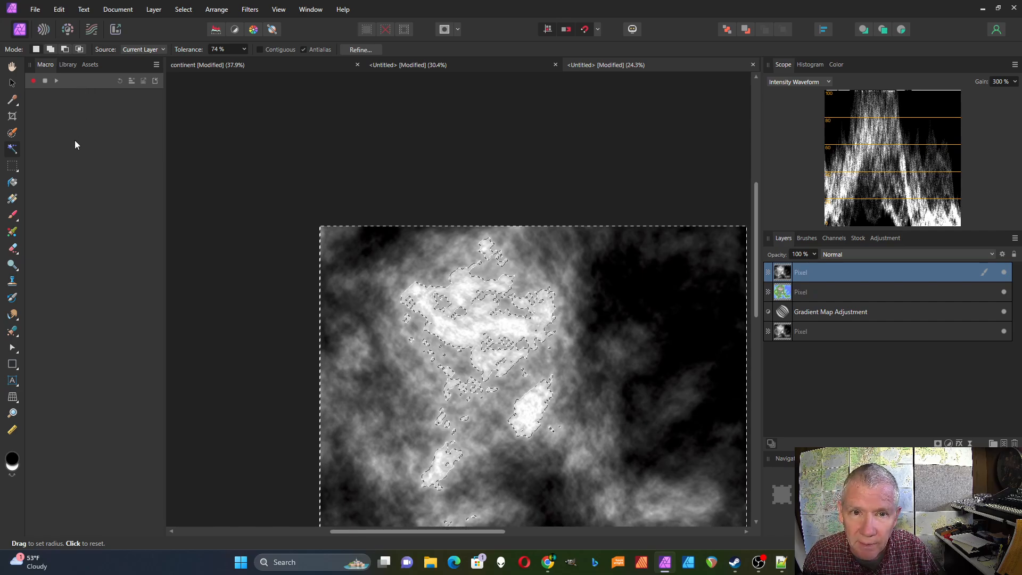
- Reduce the flood-select tolerance and select only the darkest low-lying areas of the height map
left_click(245, 49)
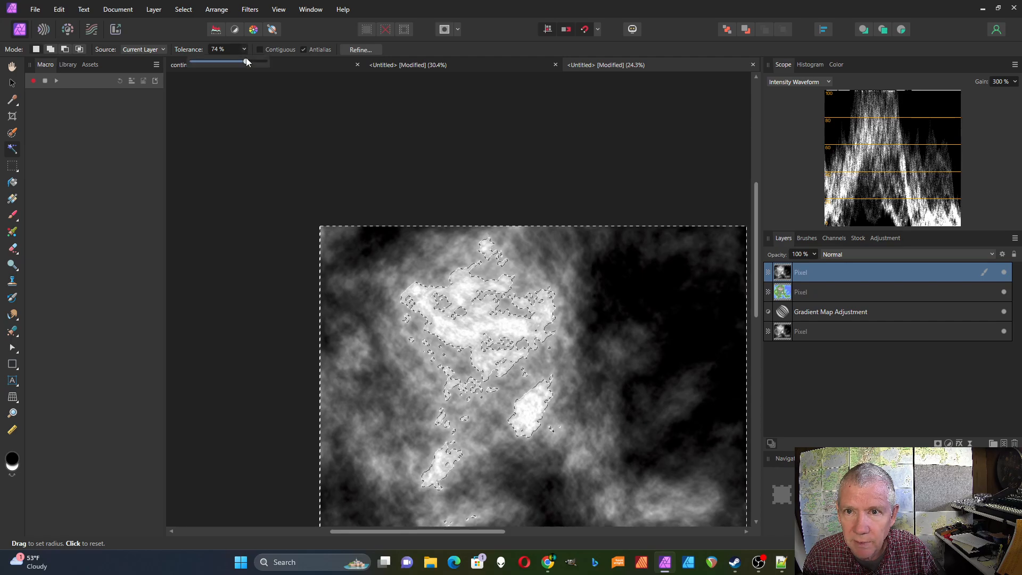
left_click_drag(245, 62, 193, 63)
left_click(661, 279)
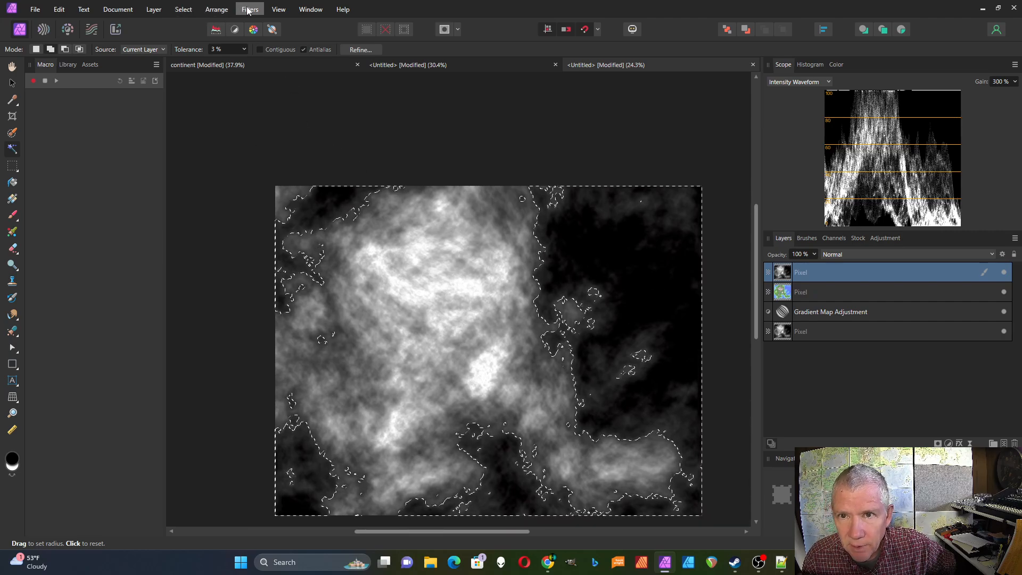
- Feather the selection of the dark low-lying areas with a 32 px radius
left_click(183, 10)
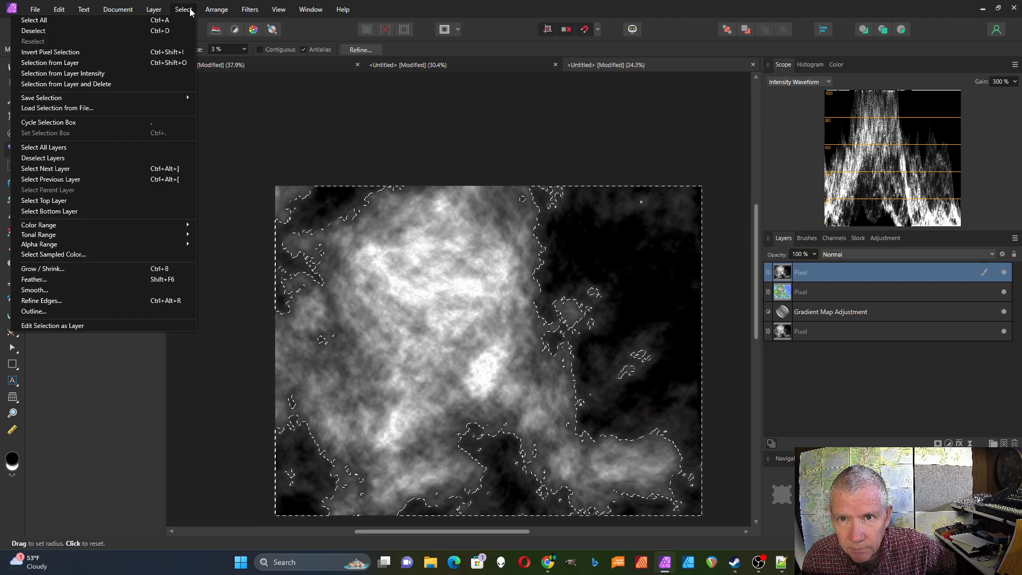
left_click(59, 280)
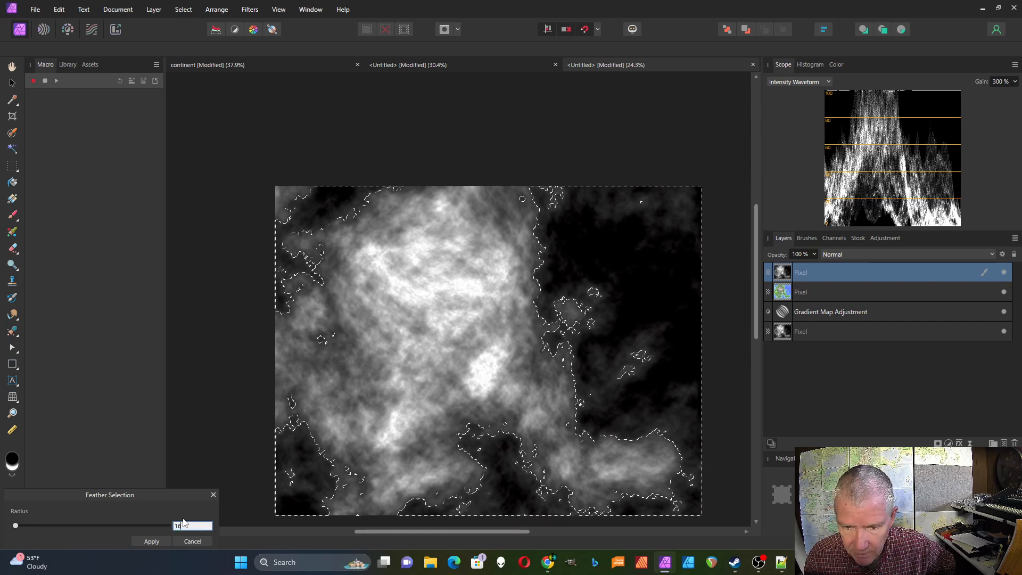
key("Return")
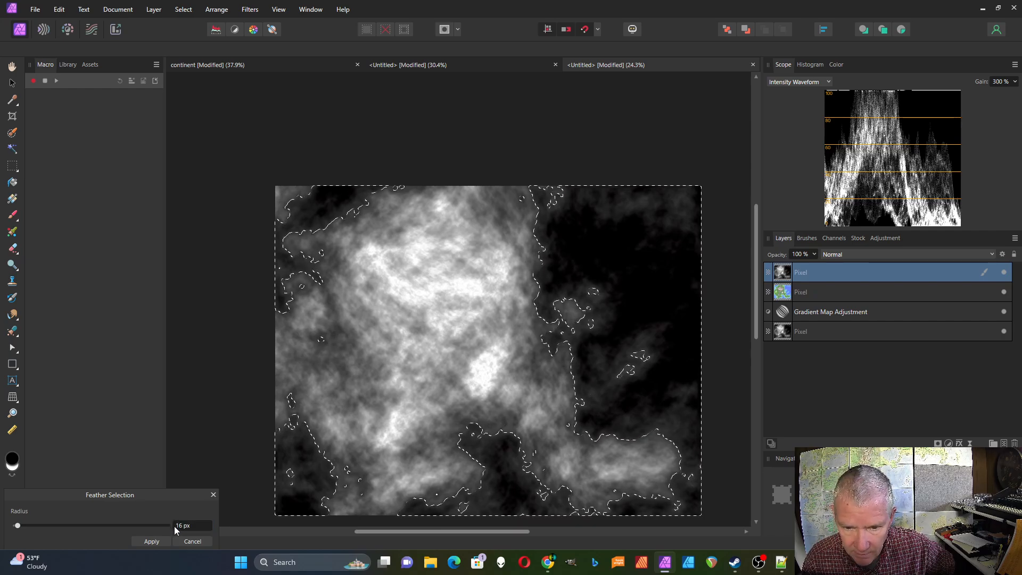
left_click(176, 526)
type("1")
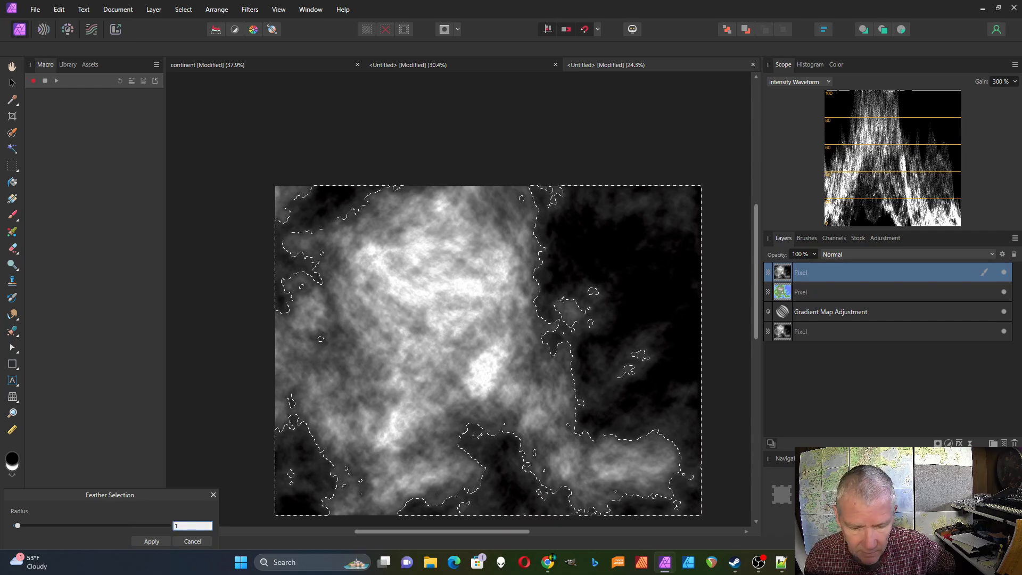
type("2")
key("Return")
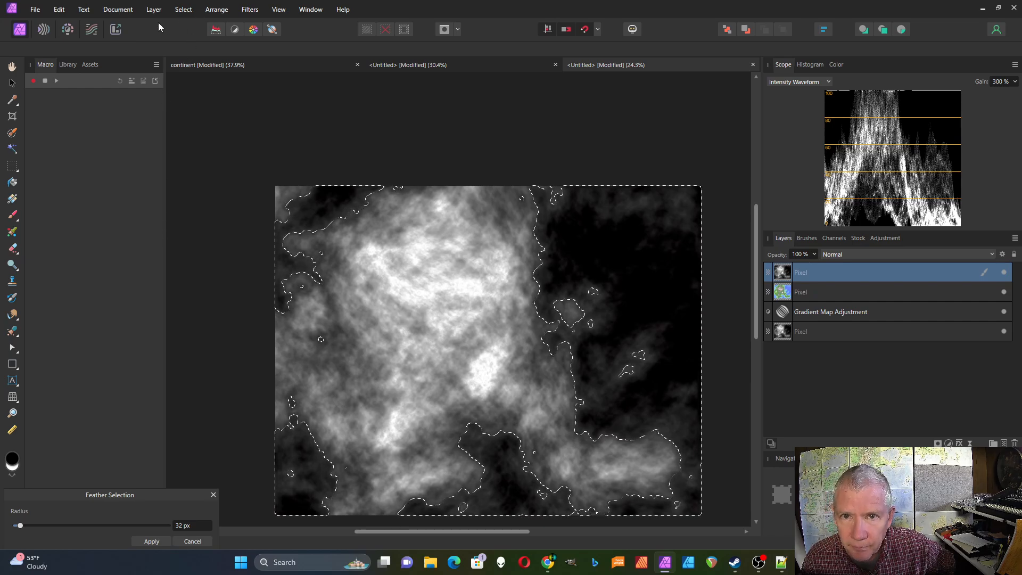
- Apply a Gaussian Blur with an 8 px radius to the selected low areas and clear the selection
left_click(250, 9)
mouse_move(211, 33)
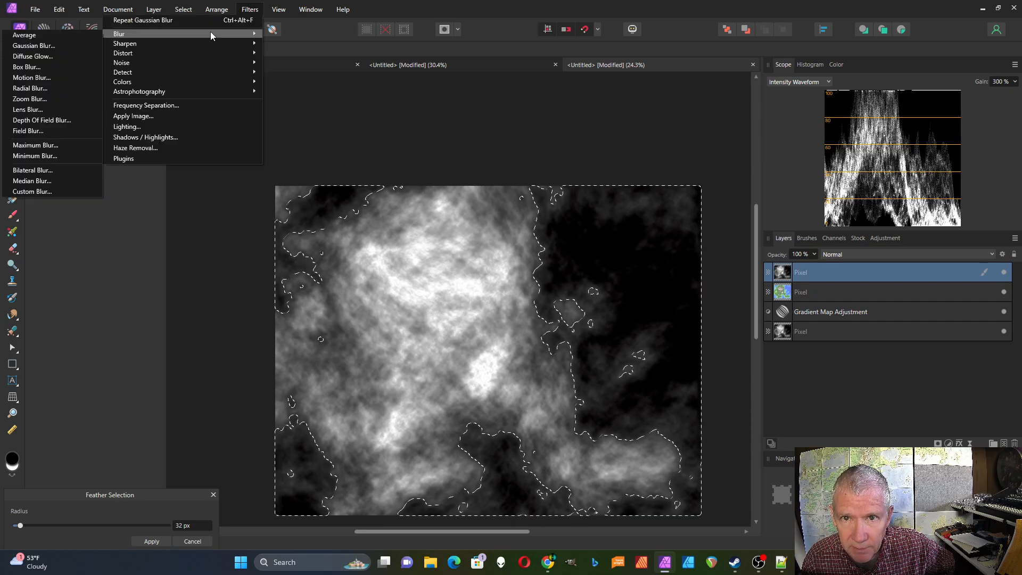
left_click(66, 46)
left_click(163, 522)
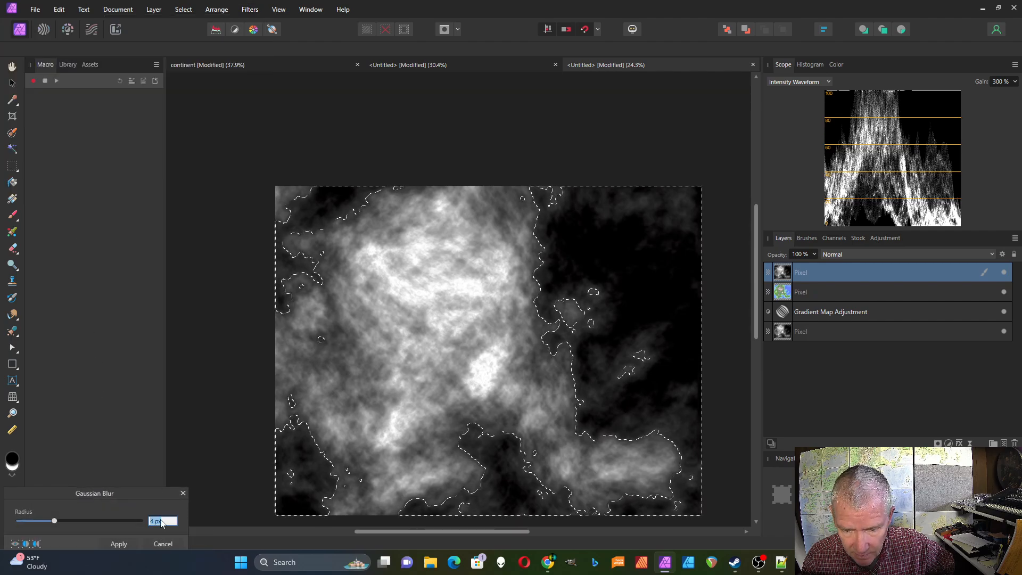
type("8")
key("Return")
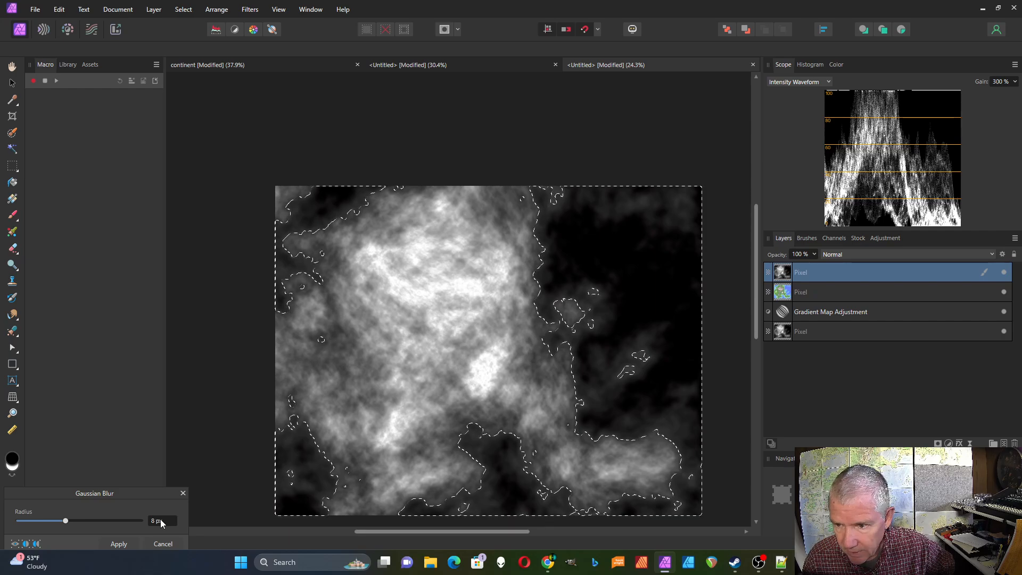
left_click(119, 544)
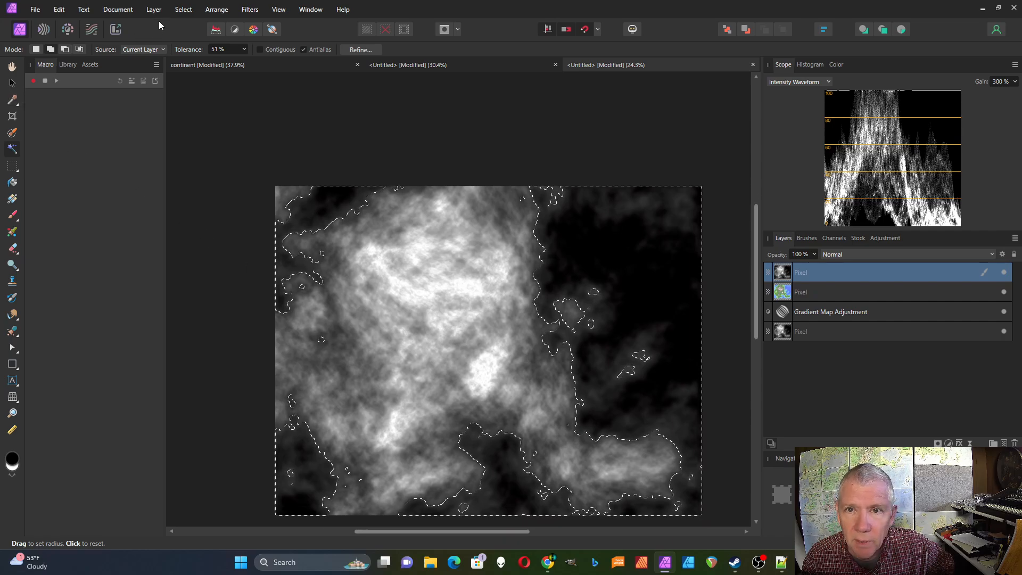
left_click(184, 10)
left_click(184, 27)
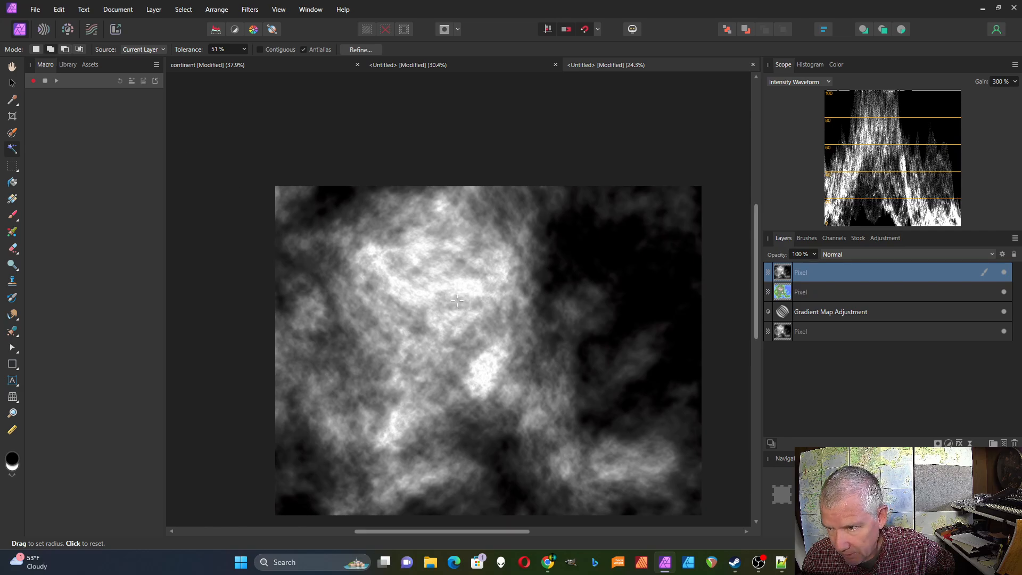
- Export the whole height map document as a PNG named tm4 in the DnD folder
left_click(34, 10)
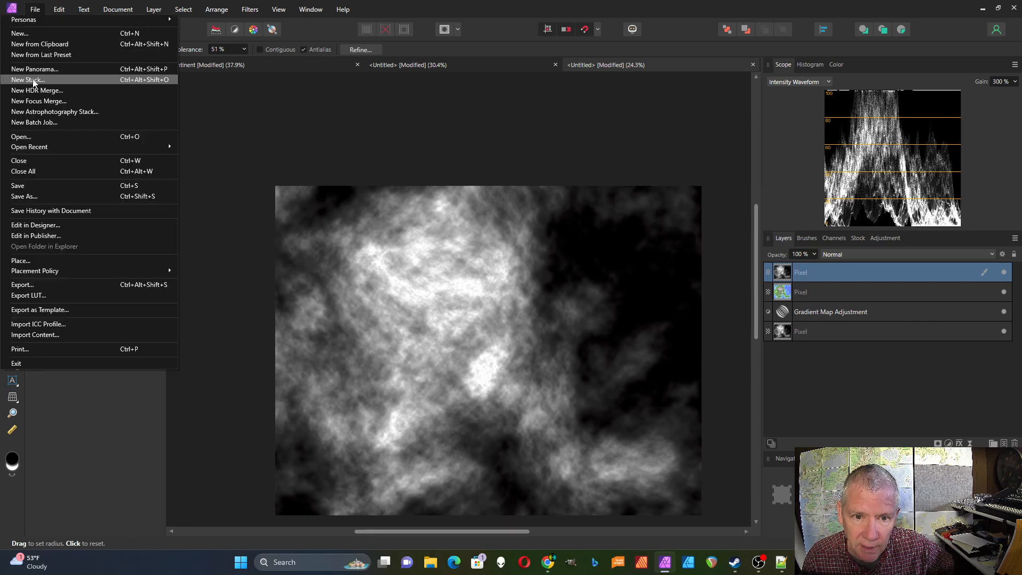
left_click(22, 285)
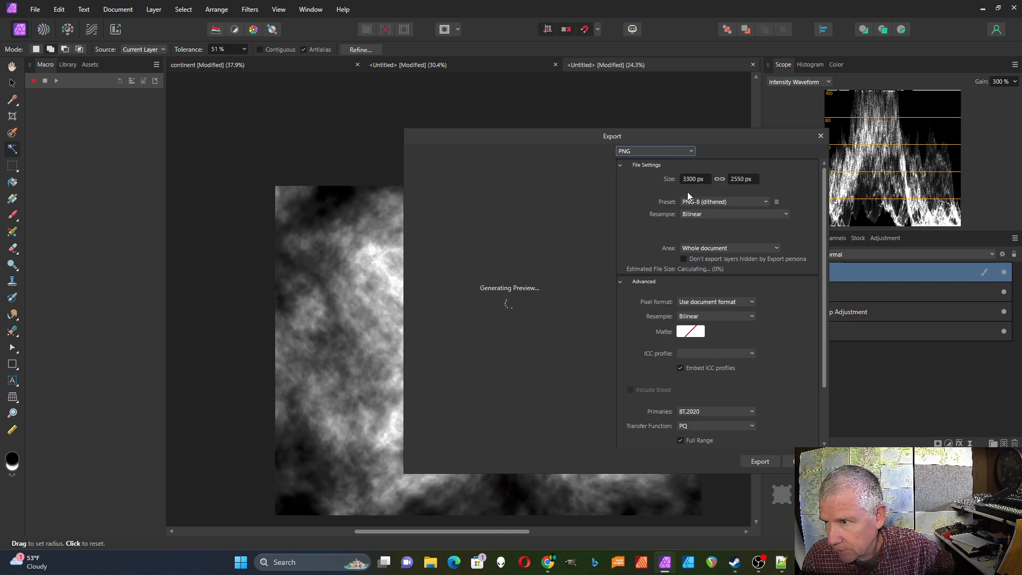
left_click(758, 462)
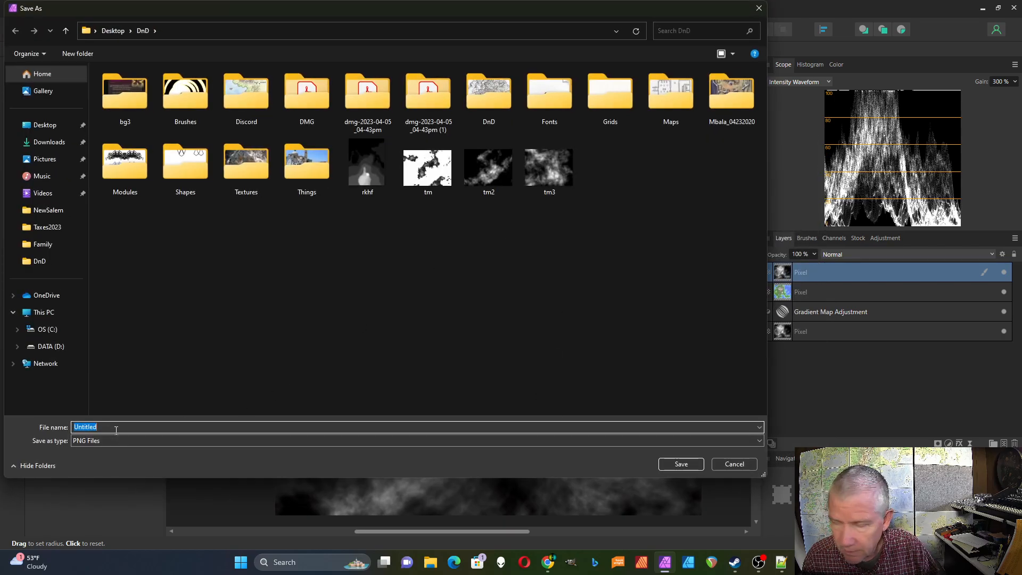
type("m")
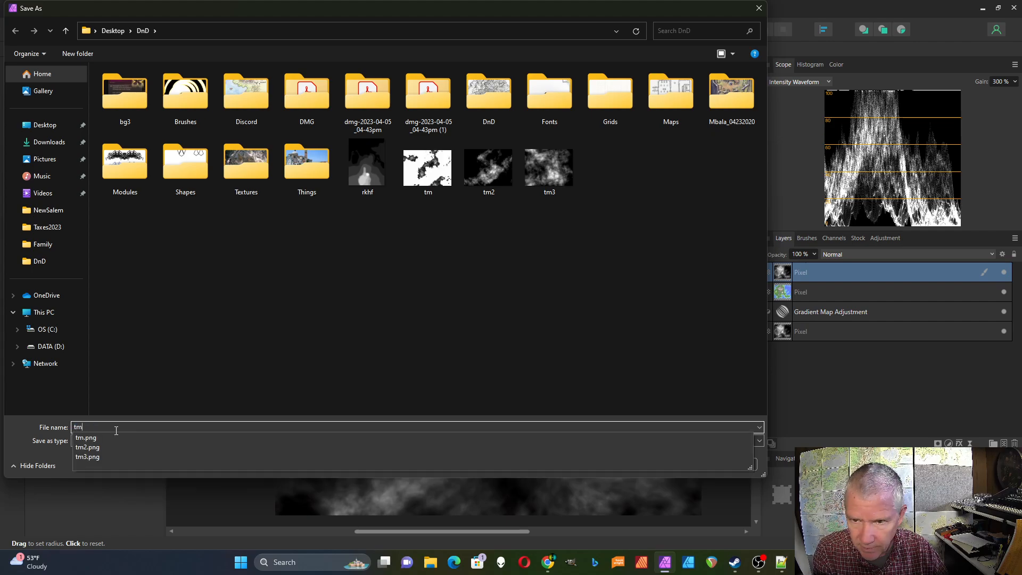
type("4")
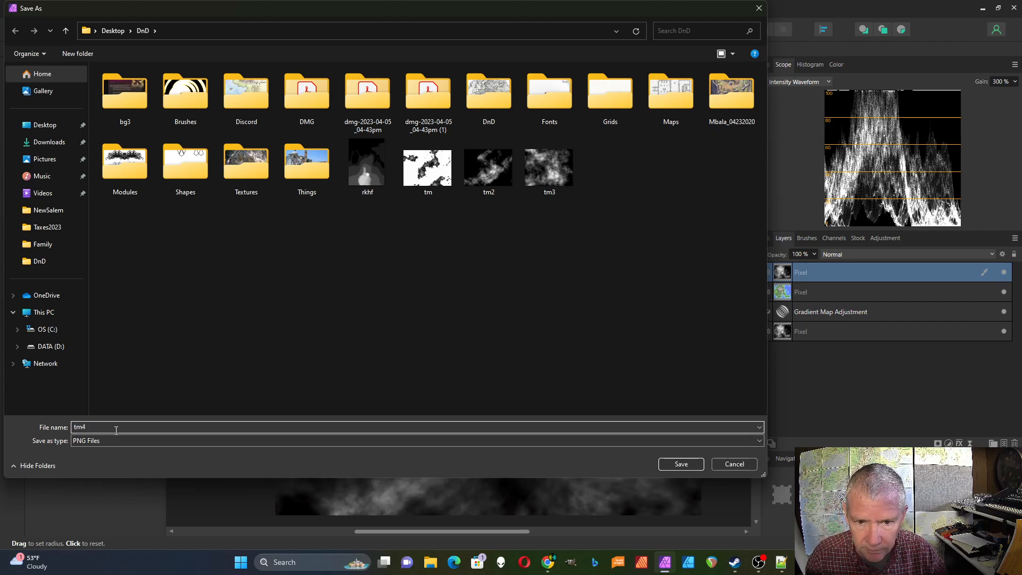
left_click(680, 464)
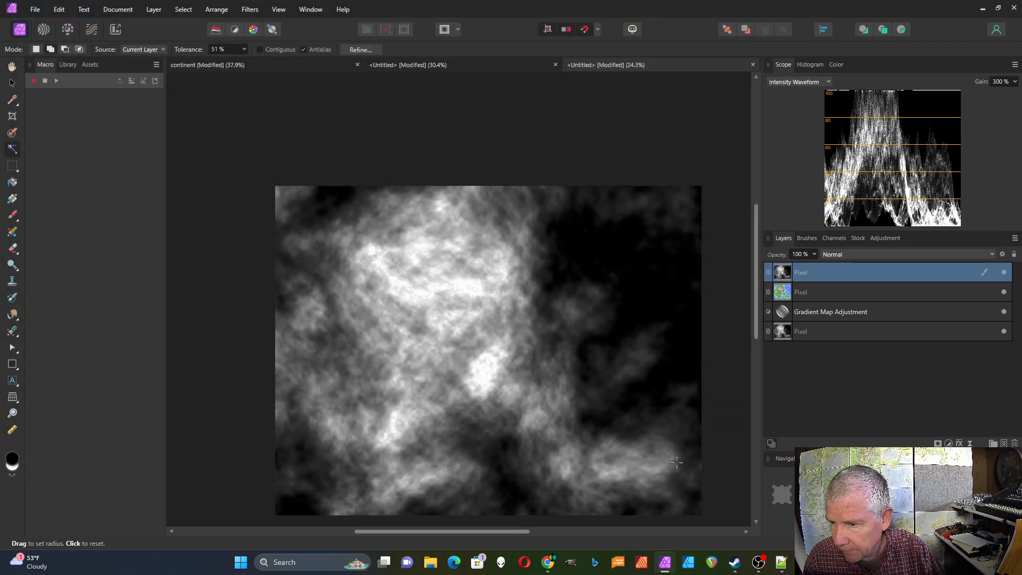
- Hide the top grayscale height map layer and make the coloured terrain layer beneath it active
left_click_drag(501, 531, 487, 538)
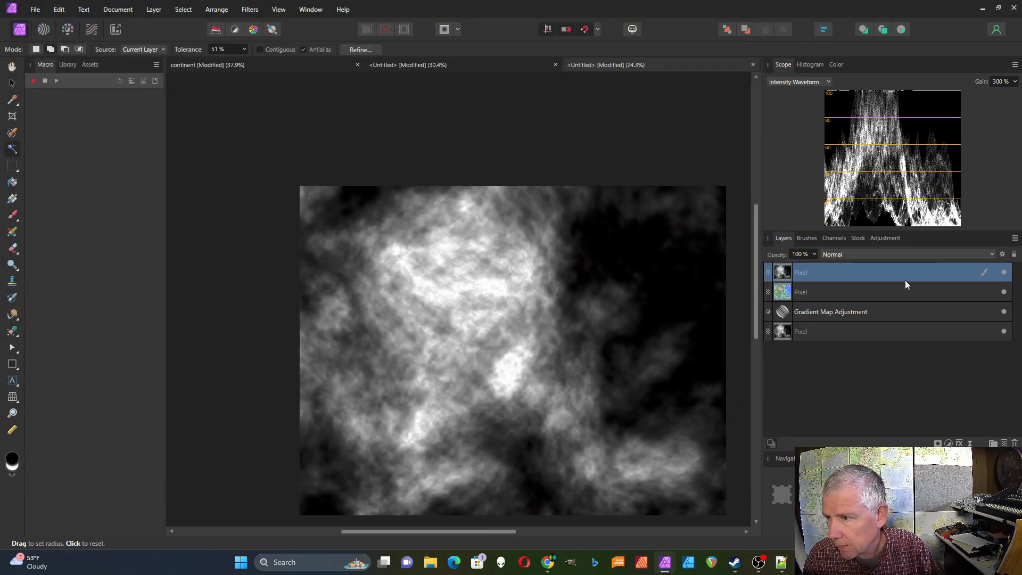
left_click(1004, 273)
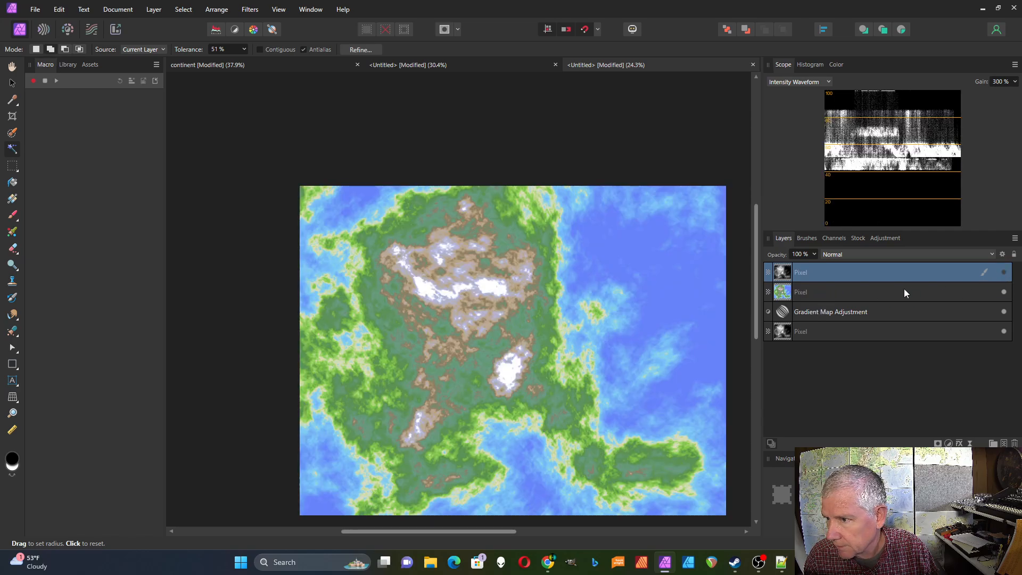
left_click(833, 292)
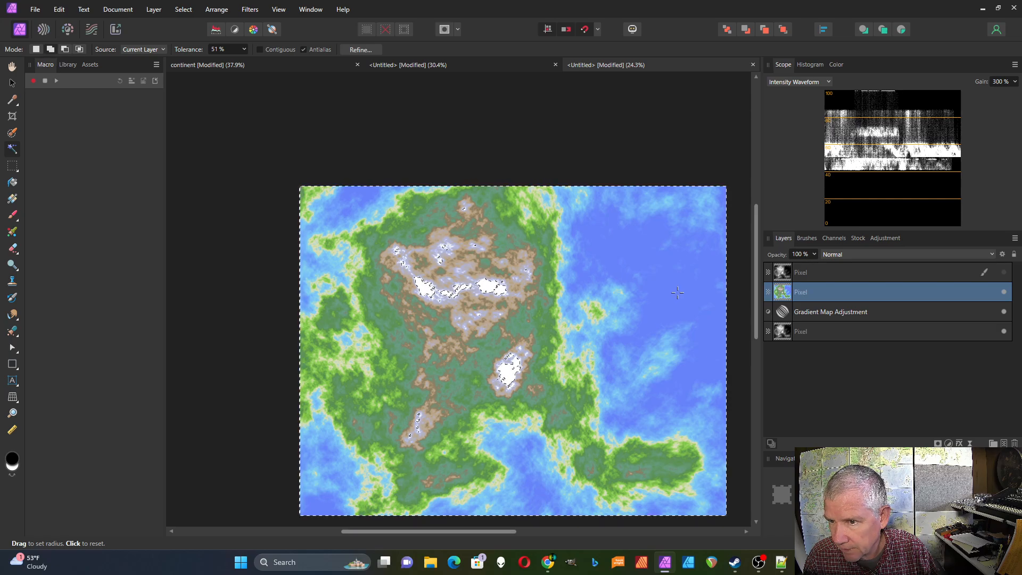
- Flood-select the blue water of the coloured terrain with a 19% tolerance and invert the selection to the land
left_click(243, 49)
left_click_drag(246, 63, 223, 62)
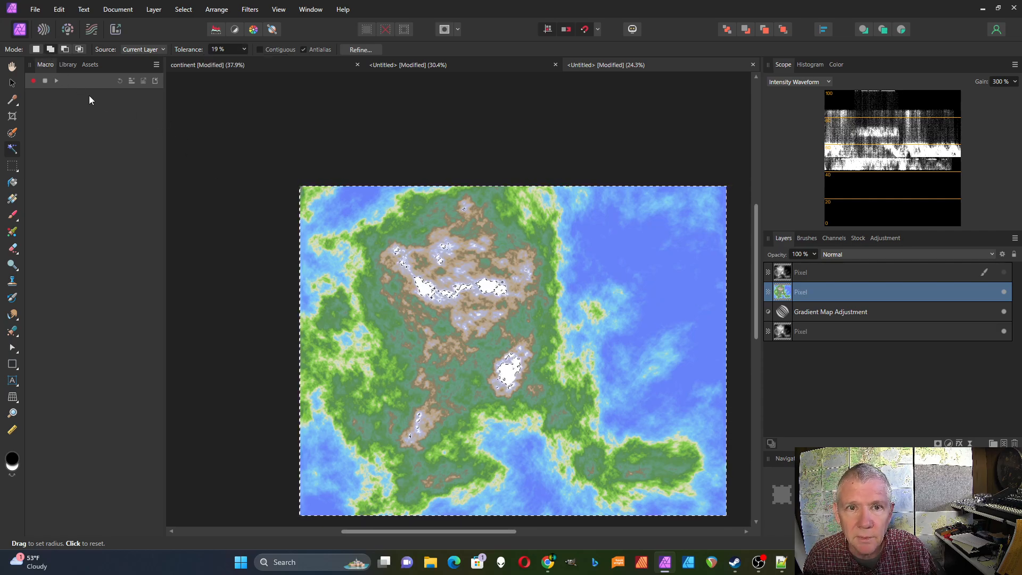
left_click(672, 300)
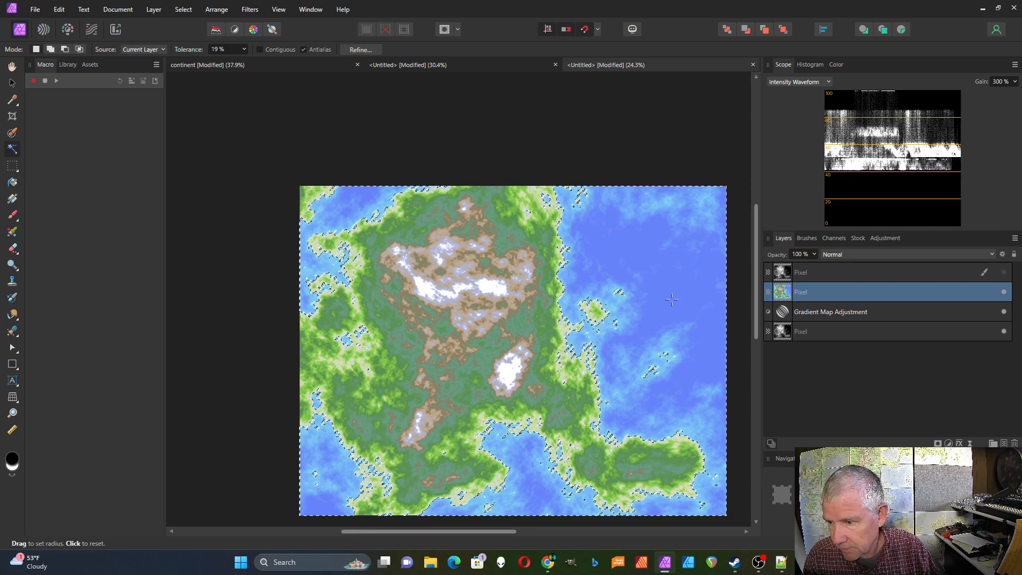
left_click(184, 9)
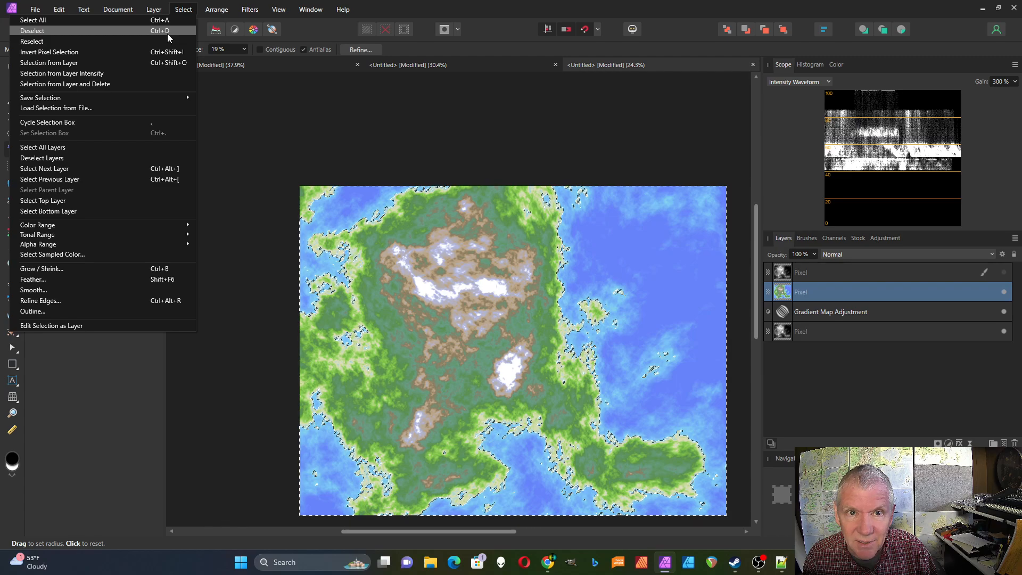
left_click(168, 52)
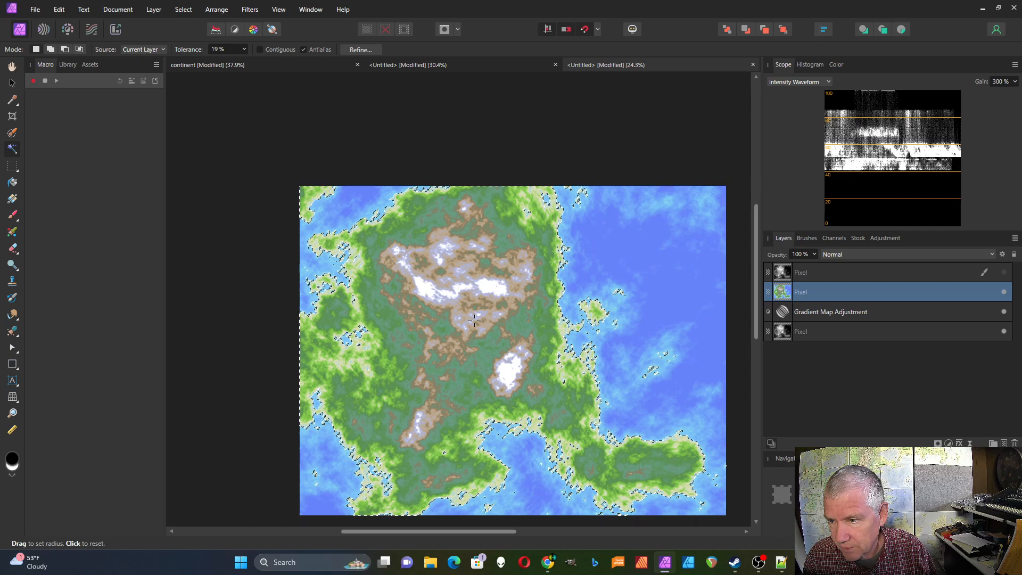
- Add a live Lighting filter to the selected land with a Directional light
left_click(970, 443)
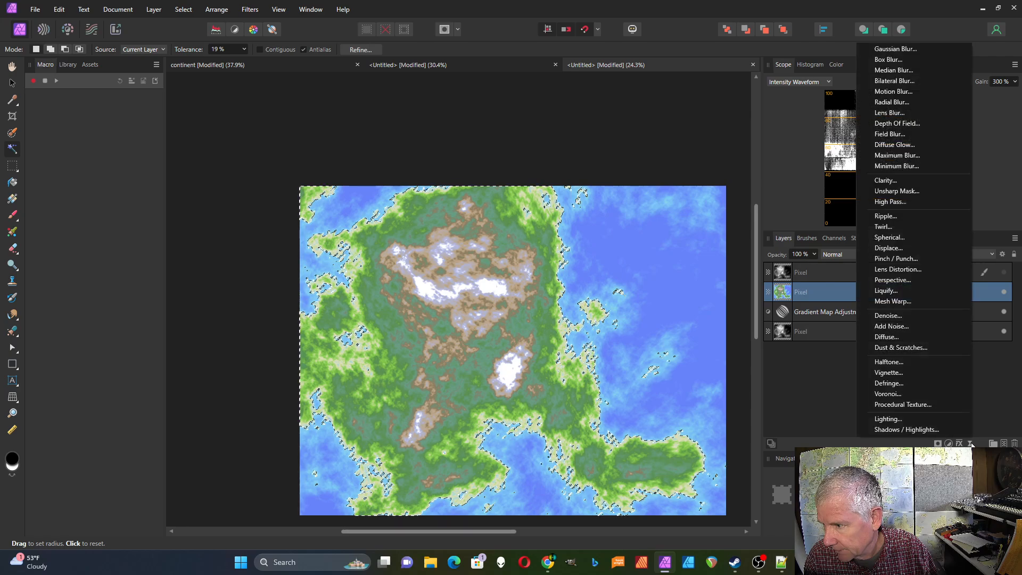
left_click(888, 419)
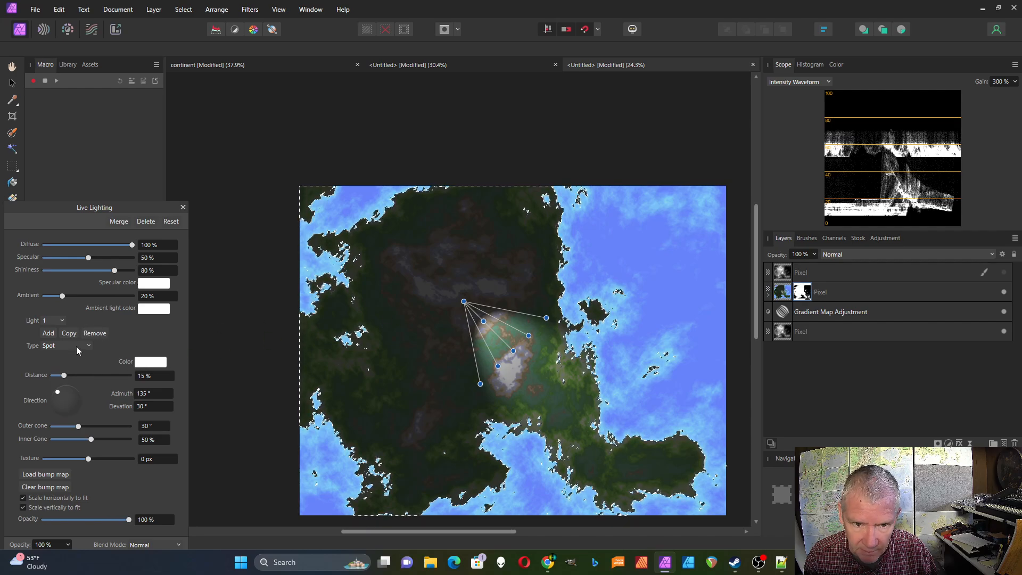
left_click(75, 346)
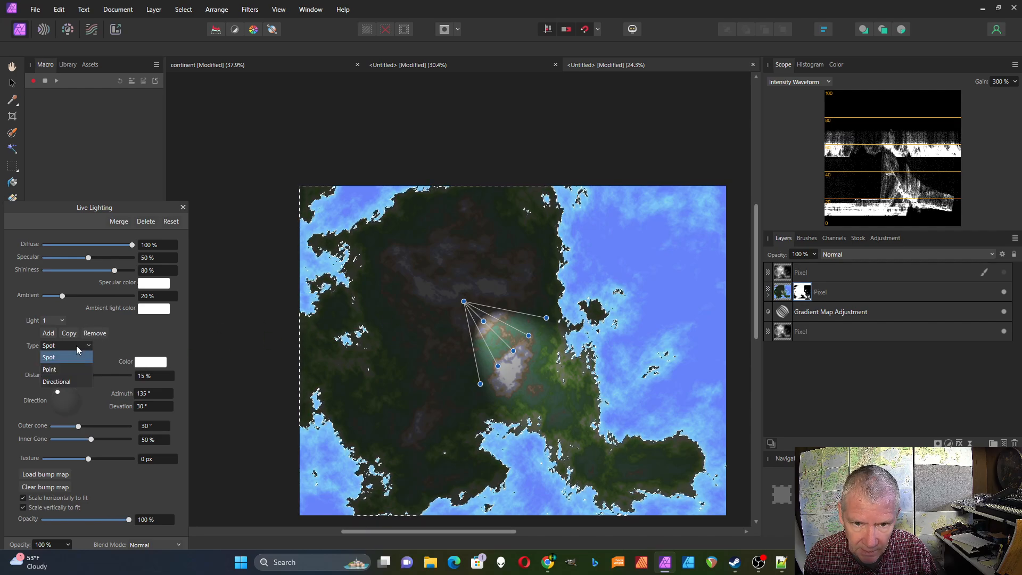
left_click(72, 378)
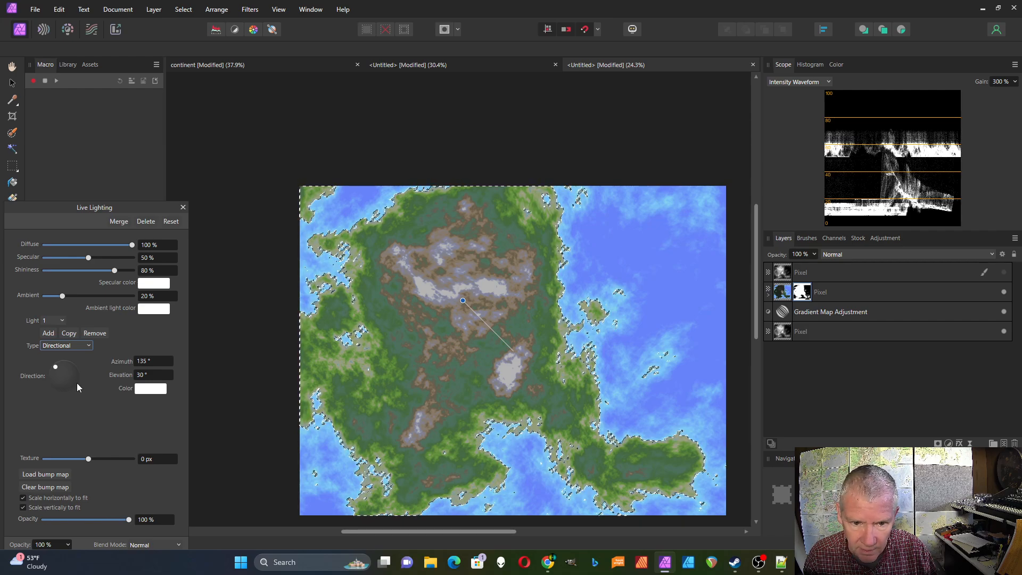
- Load tm4 as the lighting bump map and set its Texture to 51.8 px
left_click(53, 475)
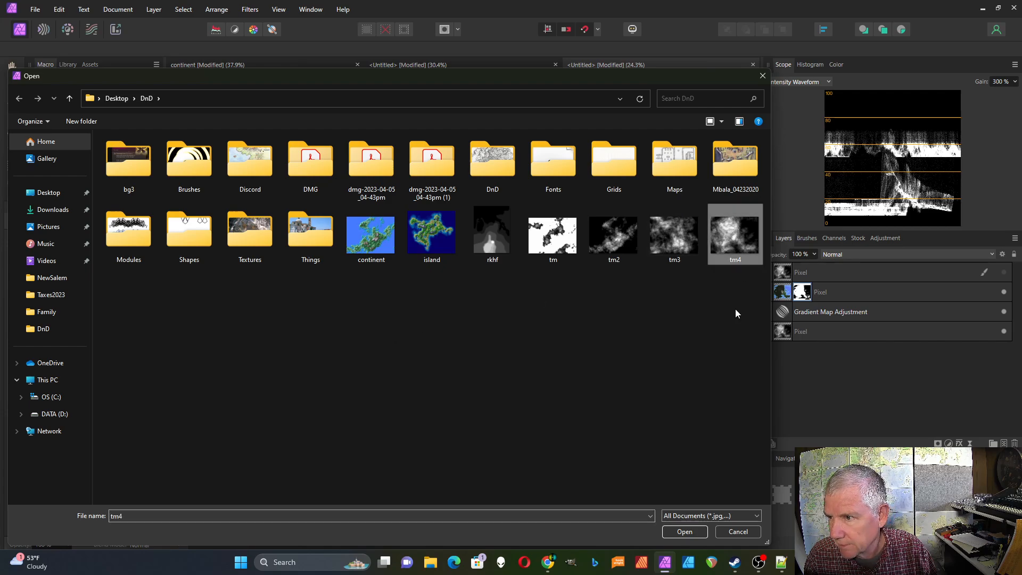
left_click(684, 531)
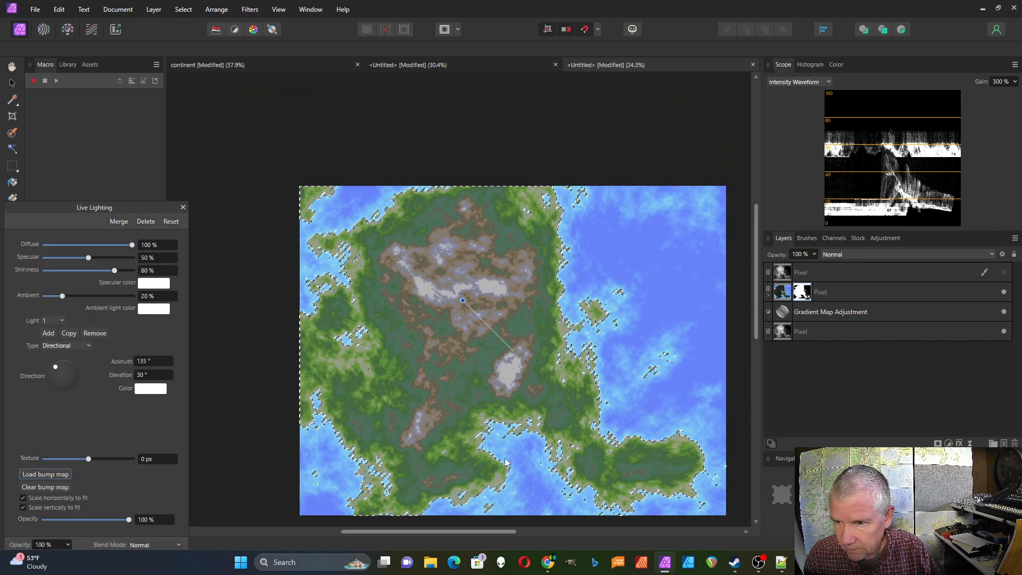
left_click_drag(89, 461, 111, 460)
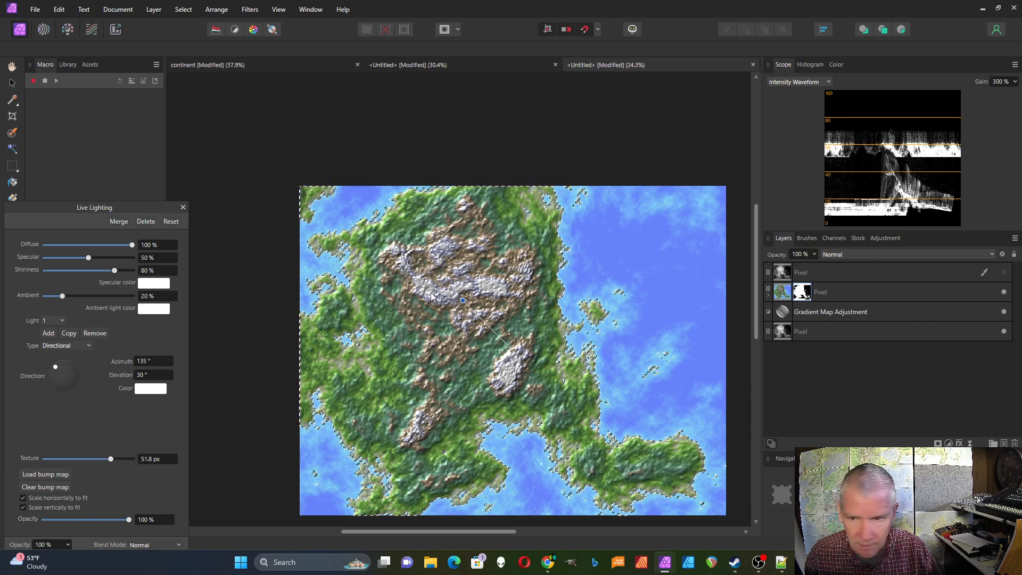
scroll(431, 296, "up", 5)
scroll(431, 297, "up", 2)
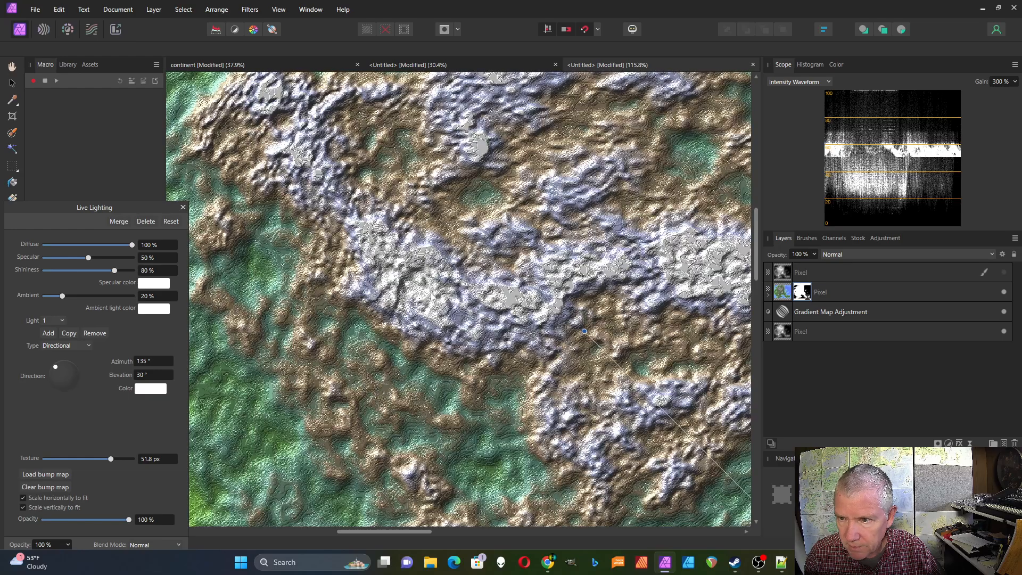
scroll(433, 296, "down", 1)
scroll(500, 304, "up", 2)
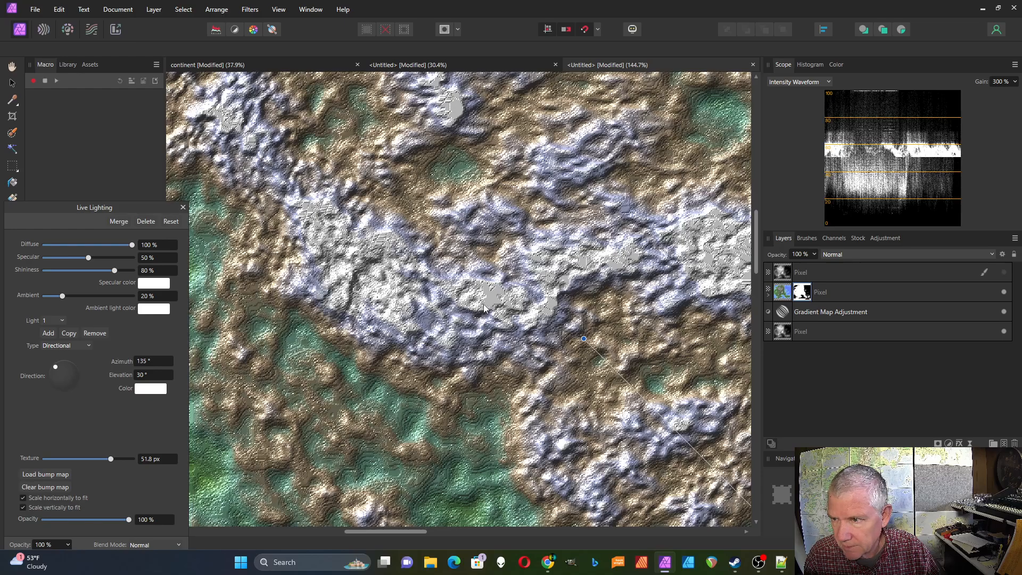
scroll(394, 380, "down", 2)
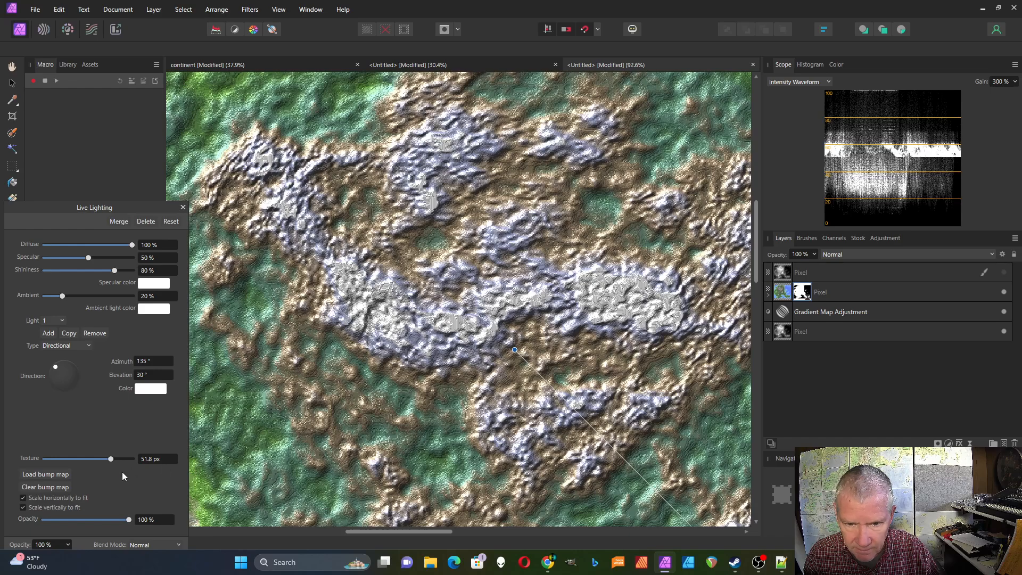
- Try a Texture of 72.3 px for the Lighting bump map and inspect the land relief at several scales
left_click_drag(113, 458, 119, 466)
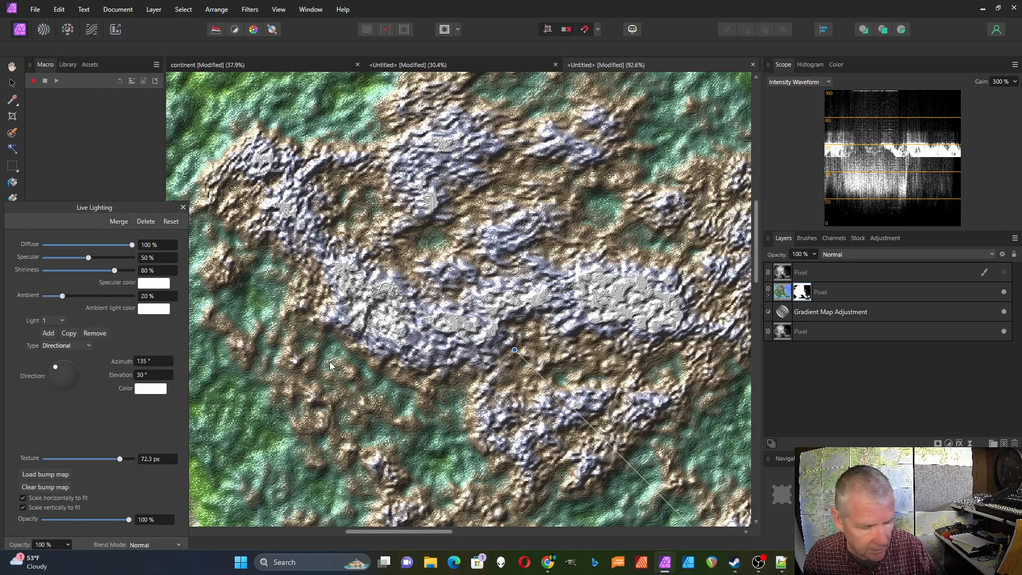
scroll(333, 366, "up", 3)
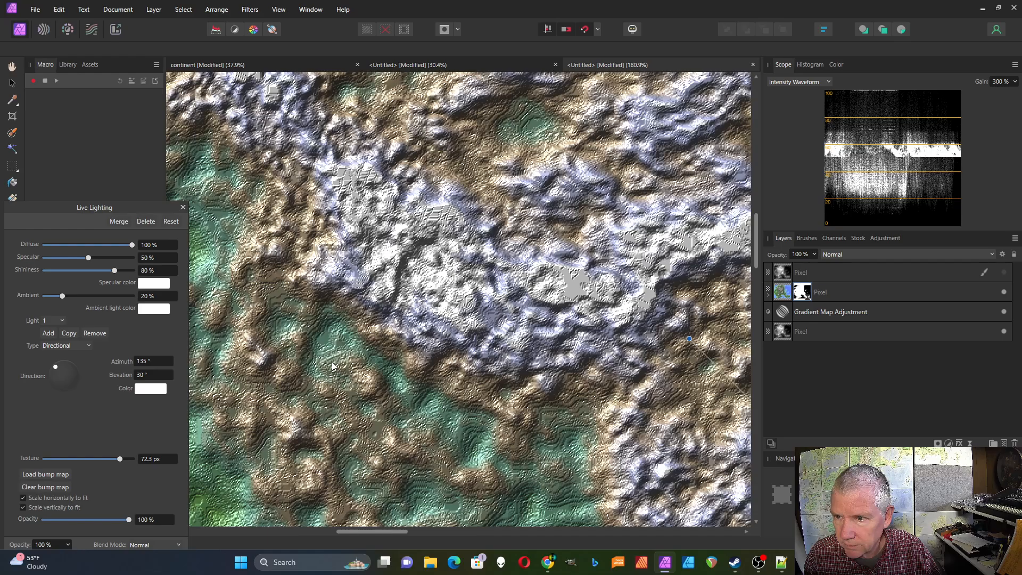
scroll(333, 366, "down", 5)
scroll(219, 227, "up", 3)
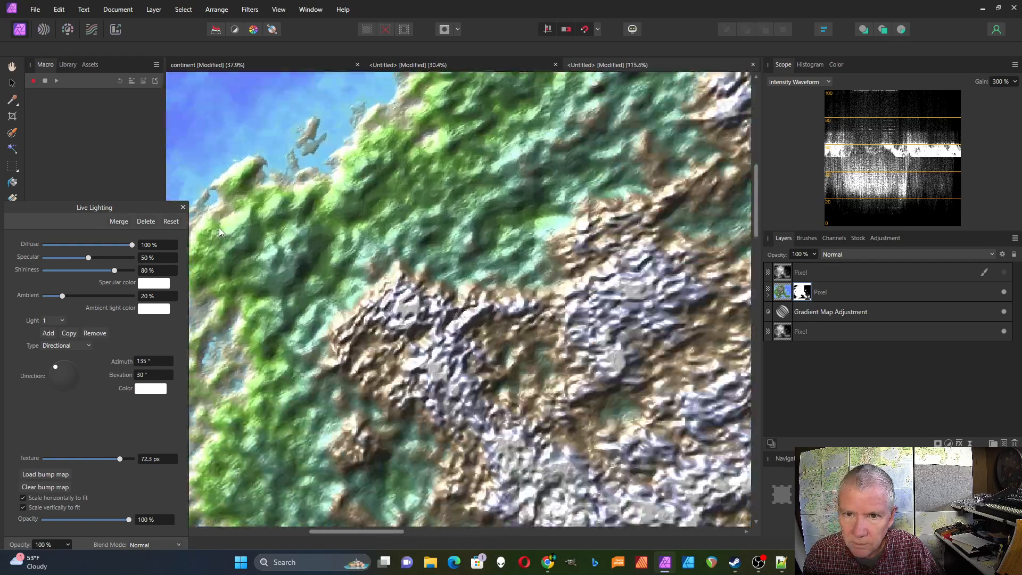
scroll(219, 228, "up", 2)
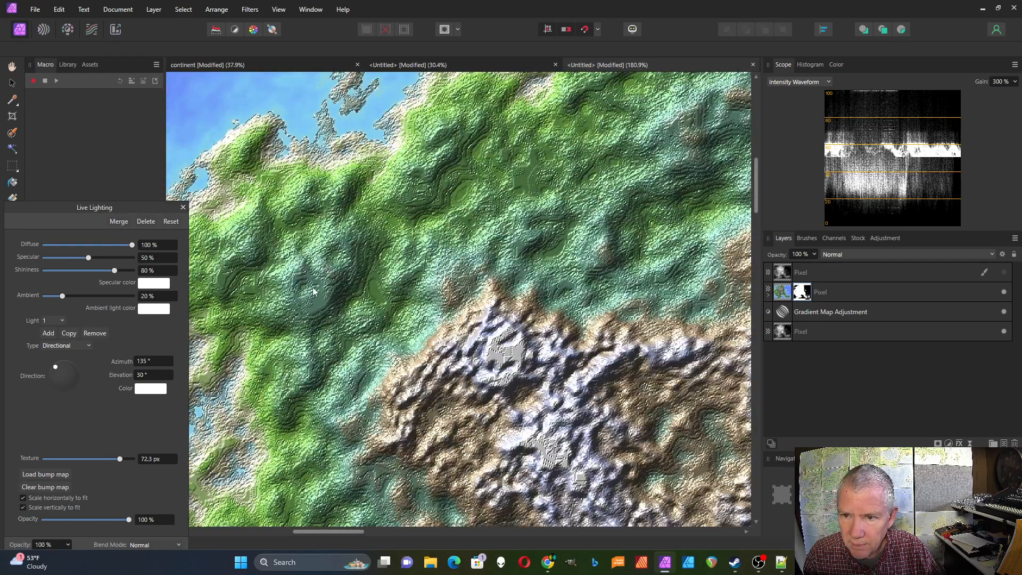
scroll(359, 271, "down", 5)
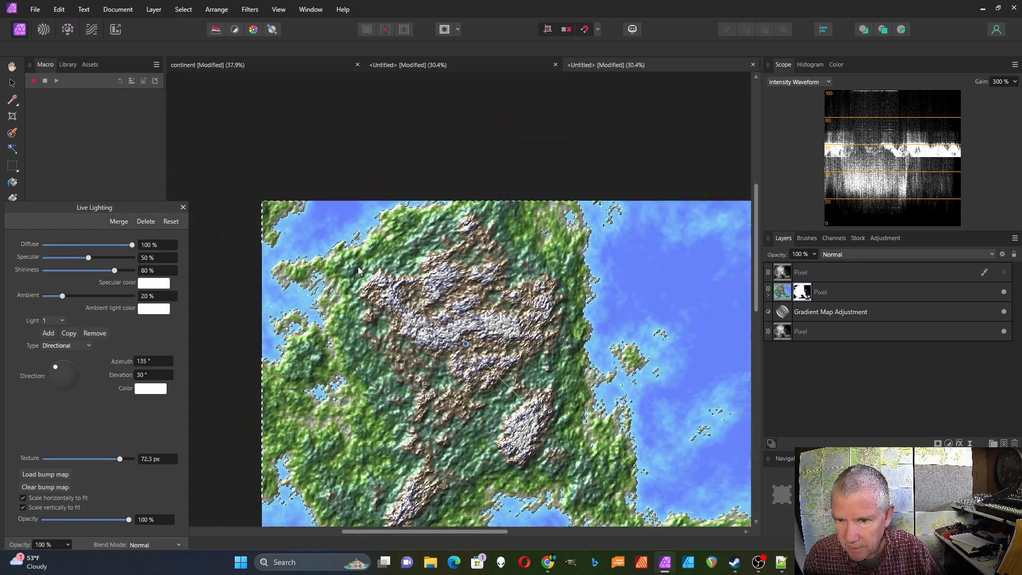
scroll(358, 266, "down", 1)
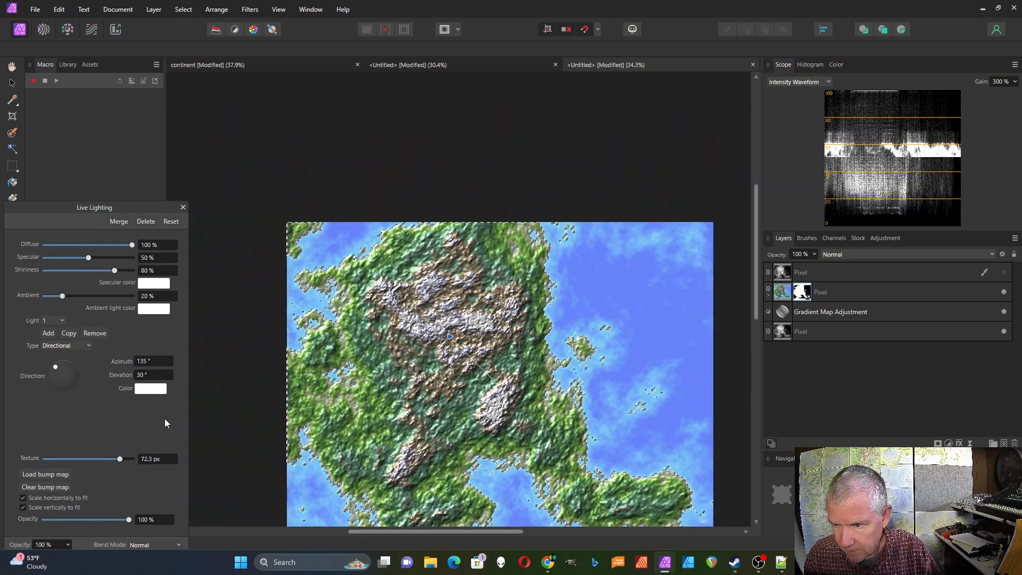
- Set the Lighting filter's Texture to 56.6 px, check the relief and finish editing the filter
left_click_drag(120, 459, 113, 461)
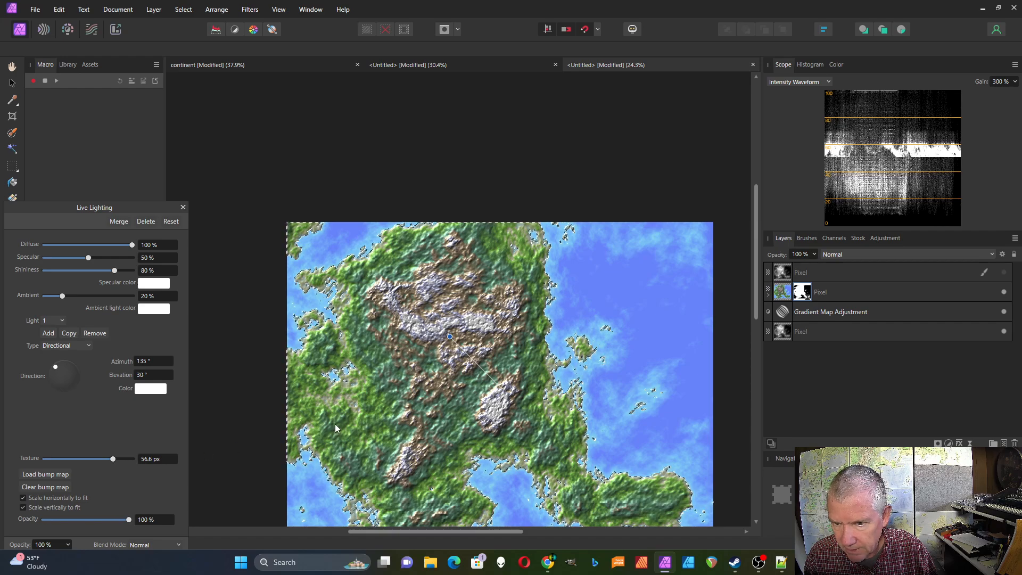
scroll(384, 387, "up", 5)
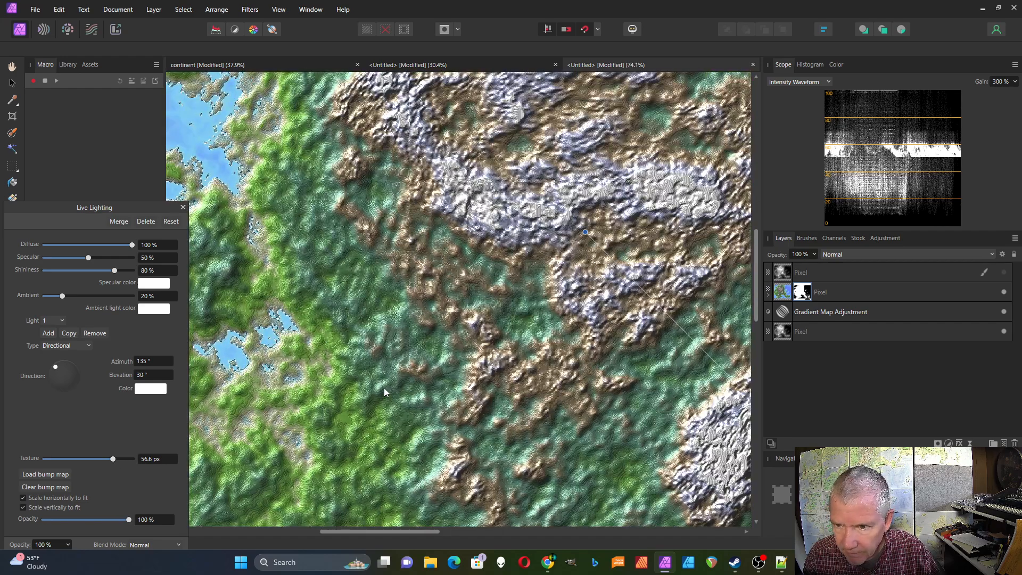
scroll(384, 388, "down", 6)
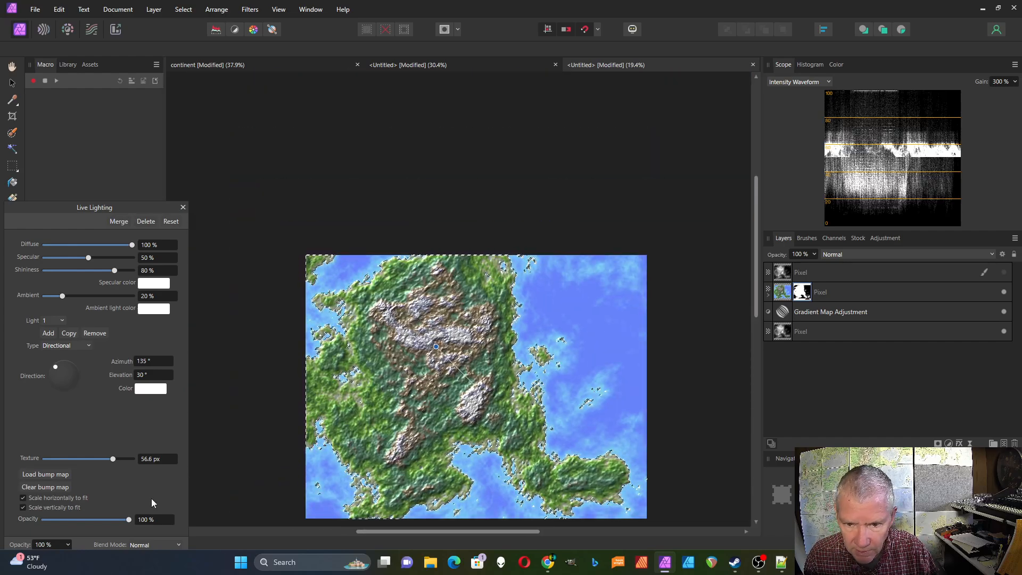
left_click(183, 207)
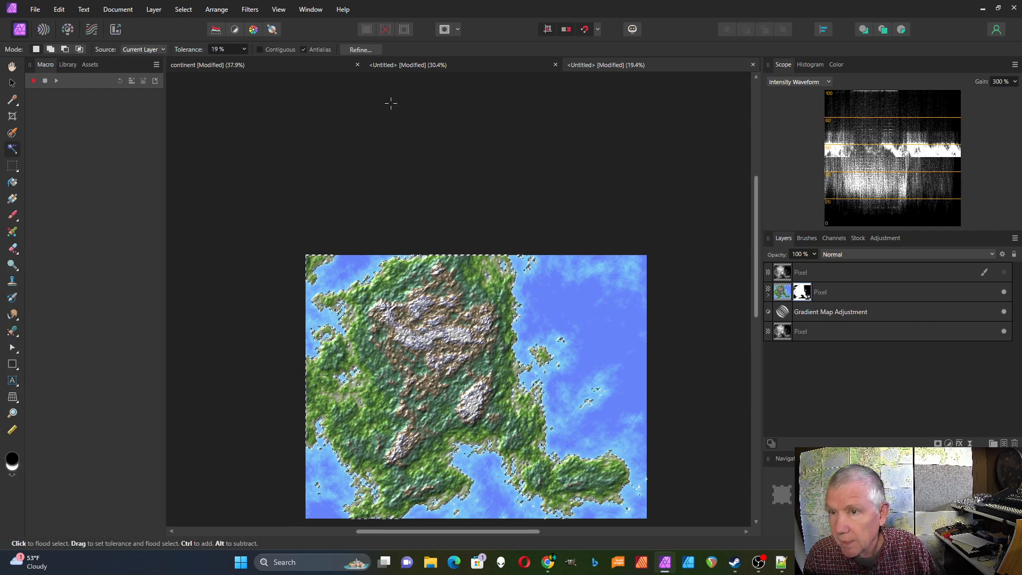
- Merge the visible layers into a new pixel layer and clear the land selection
left_click(160, 12)
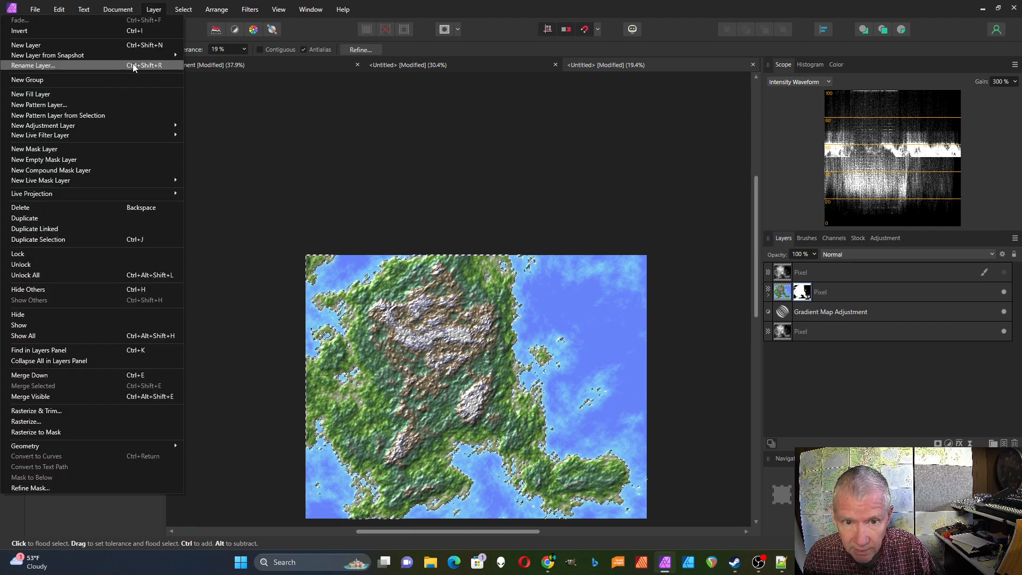
left_click(47, 397)
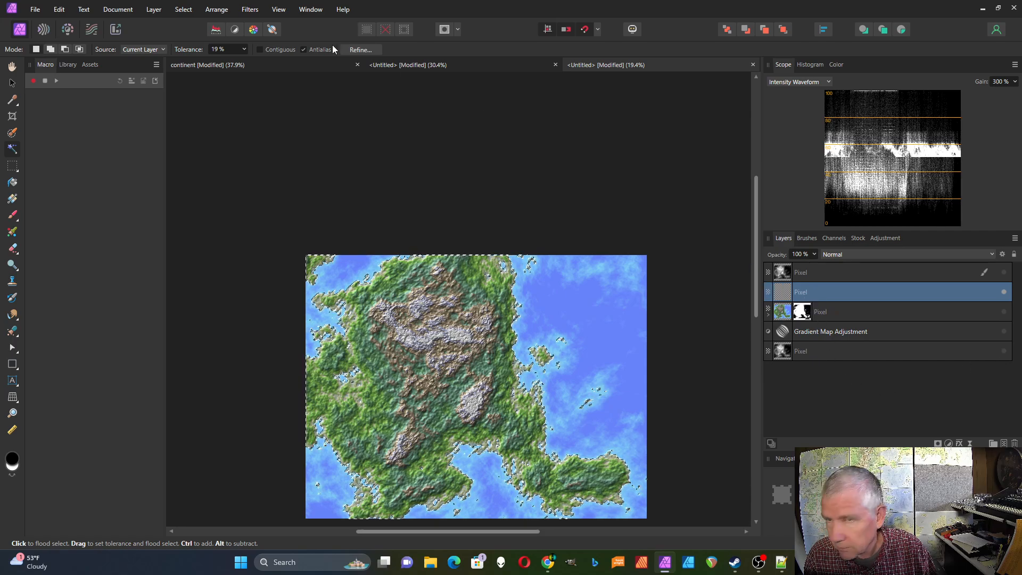
left_click(184, 9)
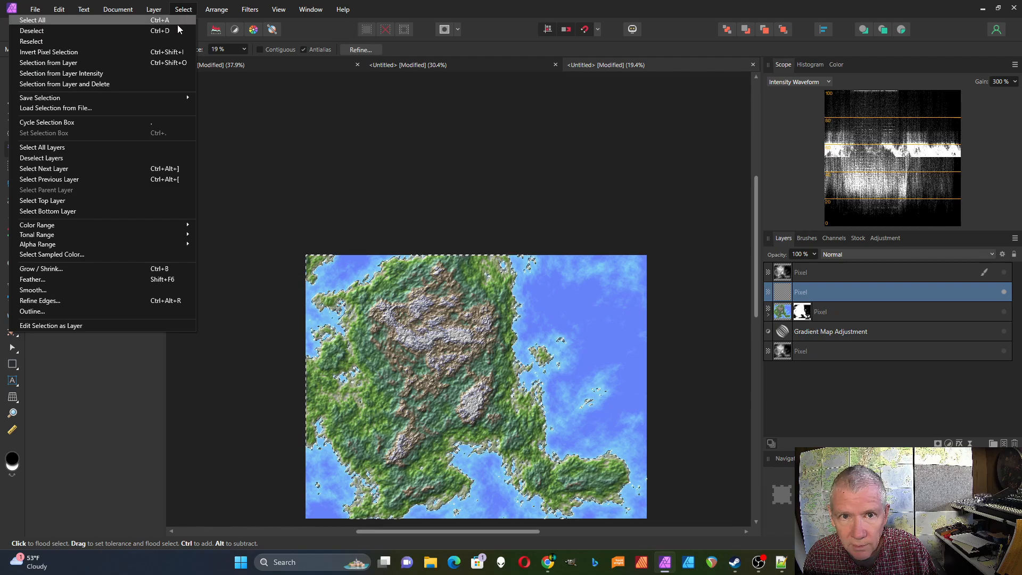
left_click(177, 31)
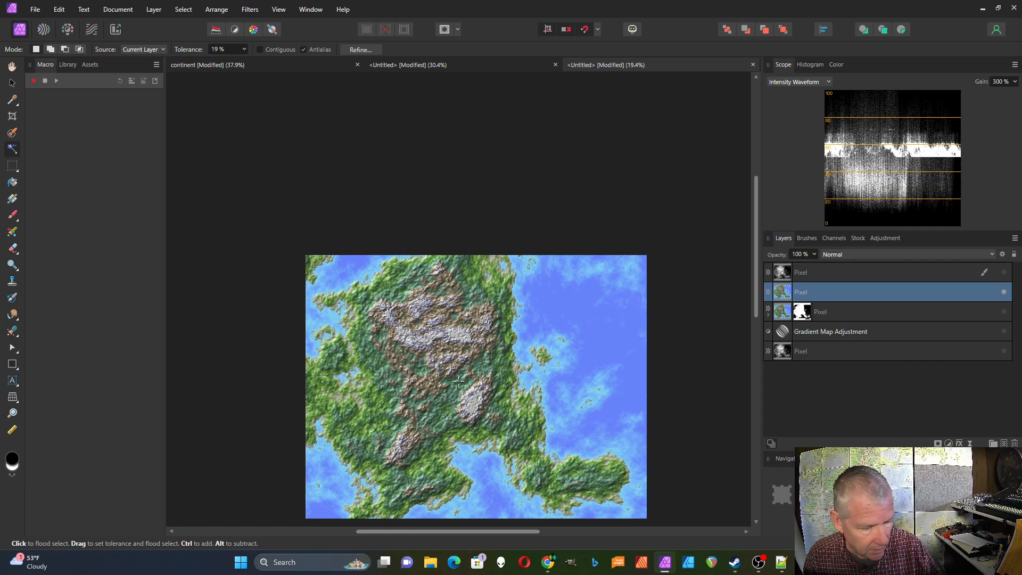
- Apply a Gaussian Blur with a 0.2 px radius to the merged terrain layer
scroll(457, 381, "up", 7)
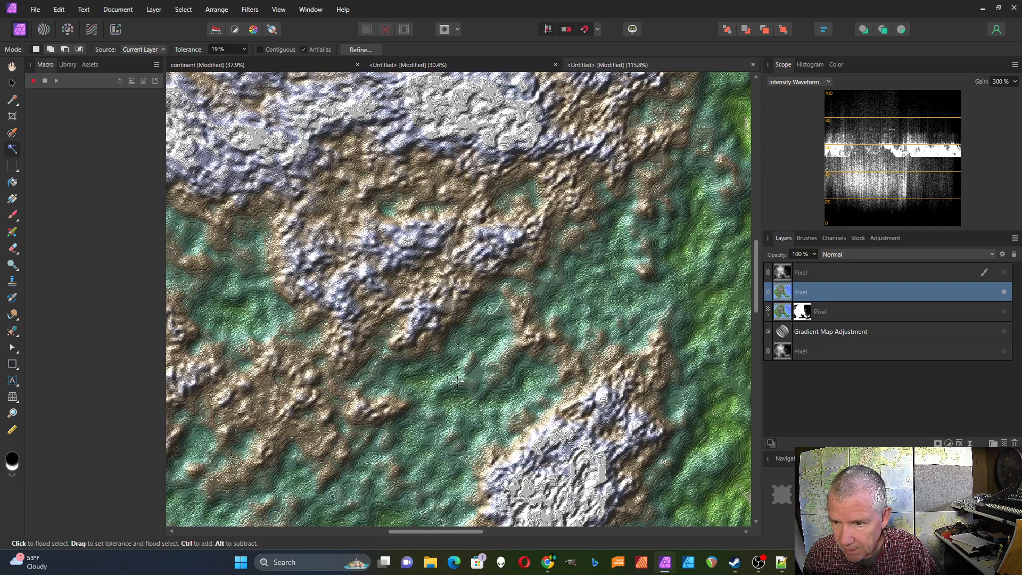
scroll(424, 401, "up", 5)
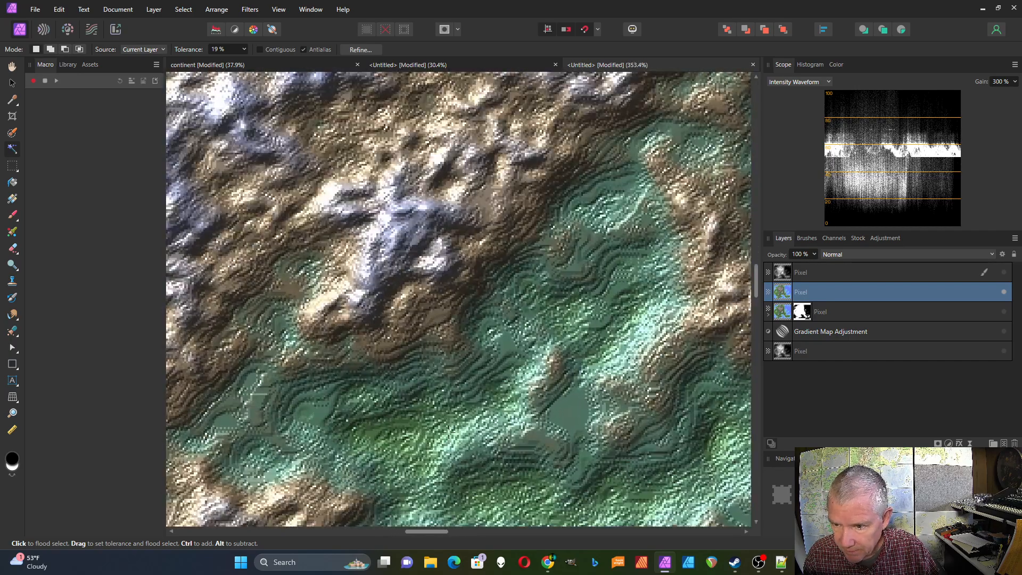
scroll(461, 436, "down", 10)
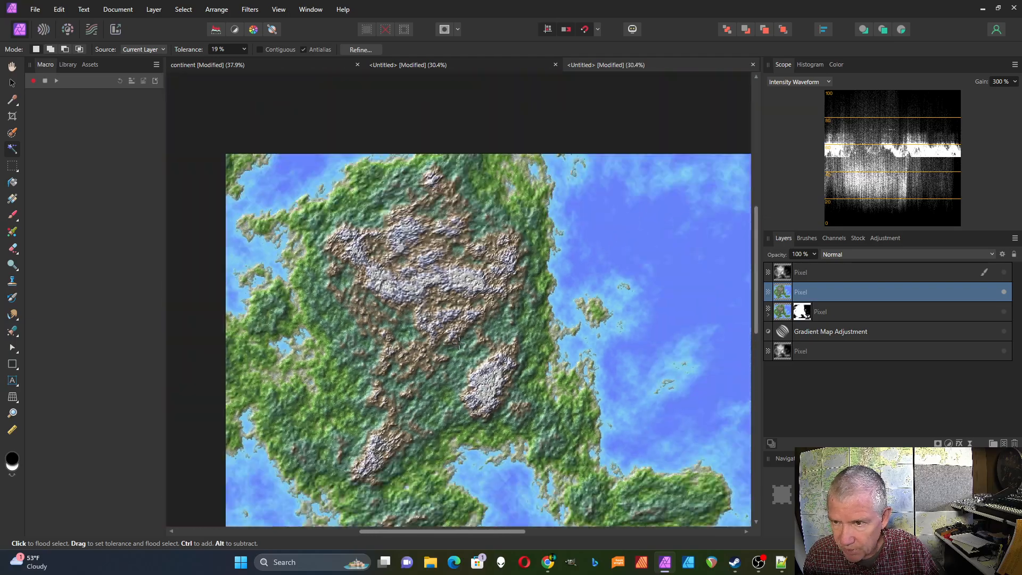
scroll(412, 294, "down", 2)
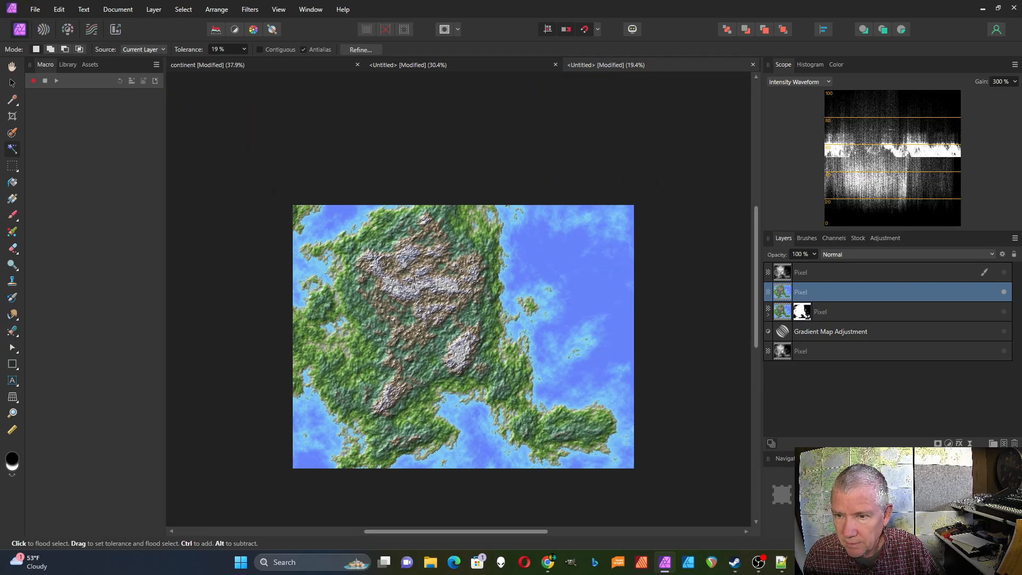
left_click(250, 10)
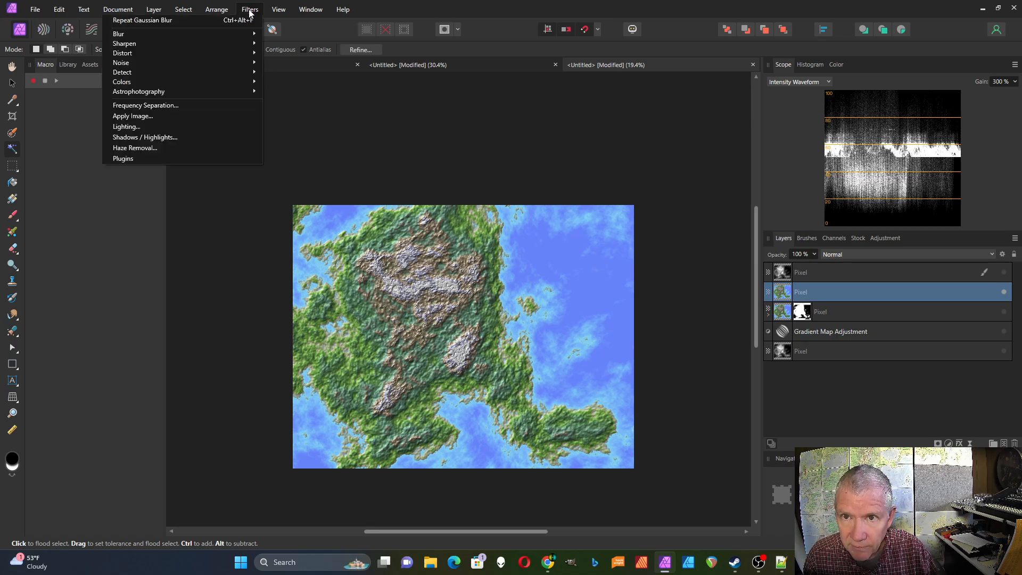
mouse_move(236, 34)
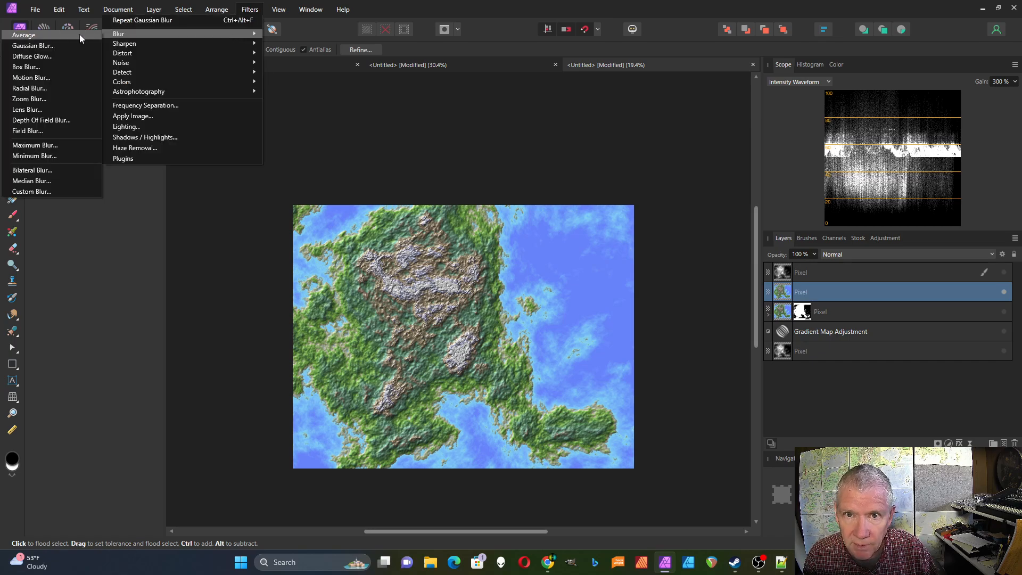
left_click(33, 46)
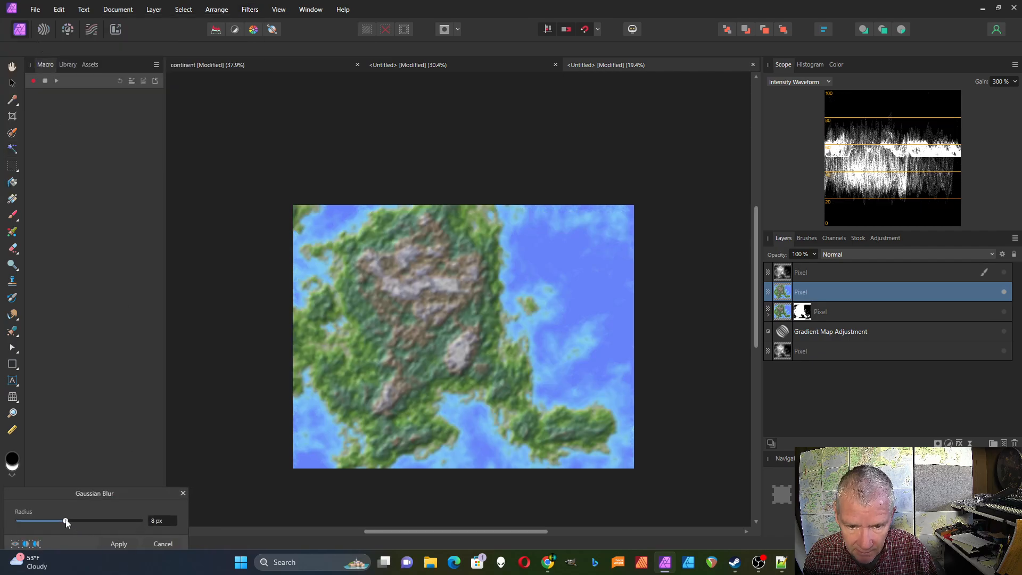
scroll(371, 330, "up", 10)
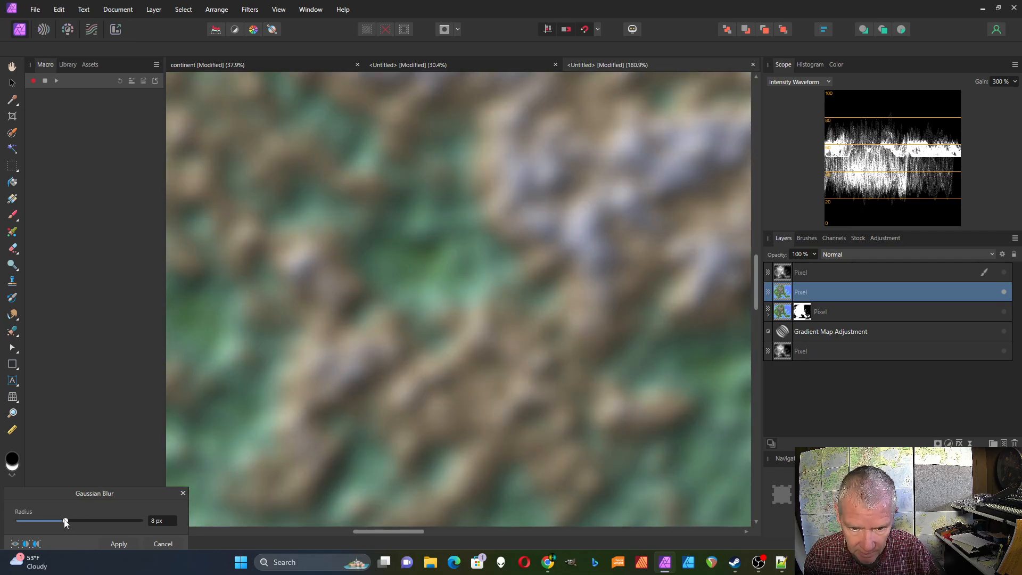
left_click_drag(65, 522, 22, 525)
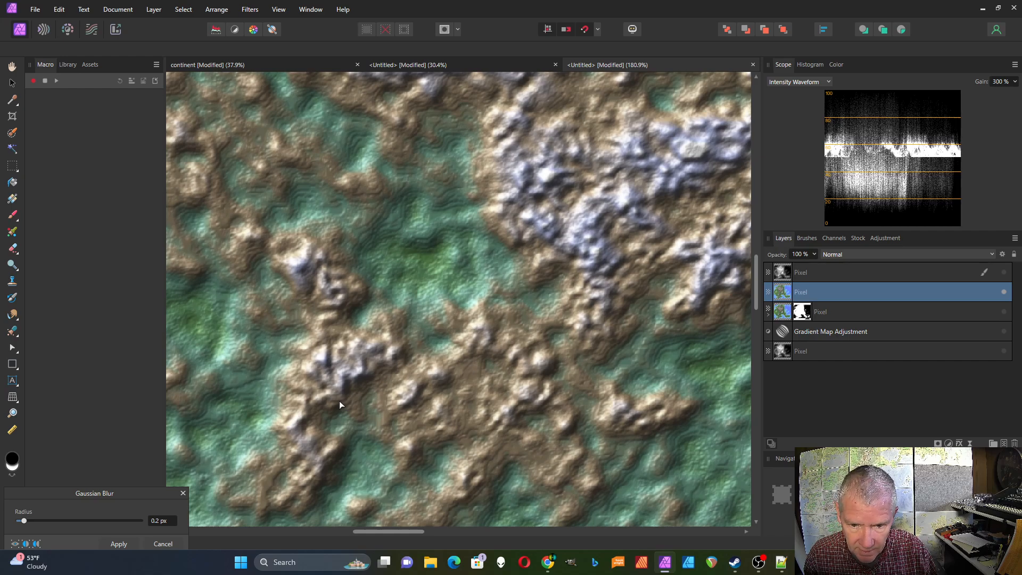
left_click(119, 543)
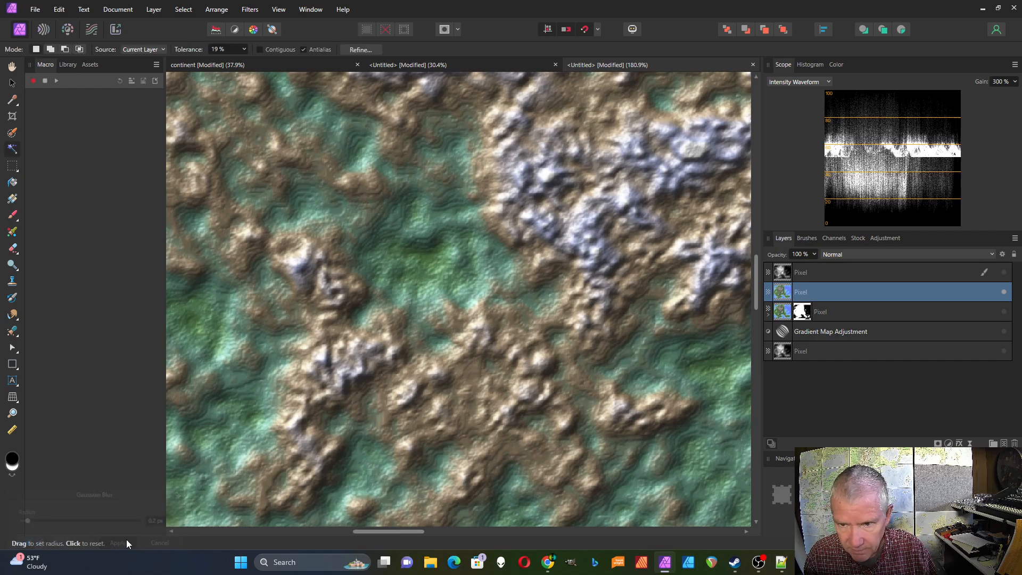
- Hide the merged terrain layer, then show the Gradient Map adjustment and the bottom grayscale height map layer, making the latter active
scroll(517, 303, "down", 8)
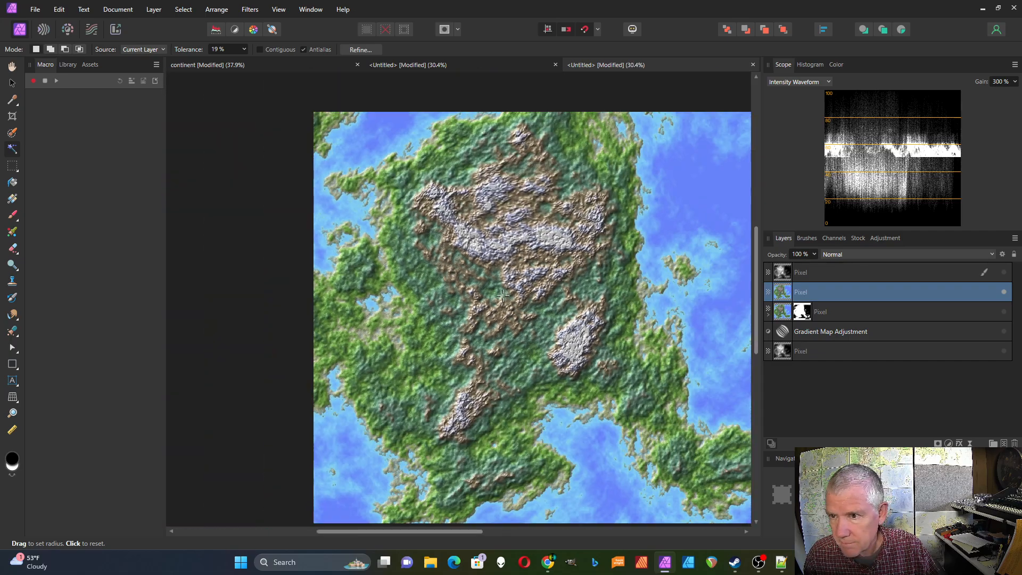
scroll(543, 239, "down", 2)
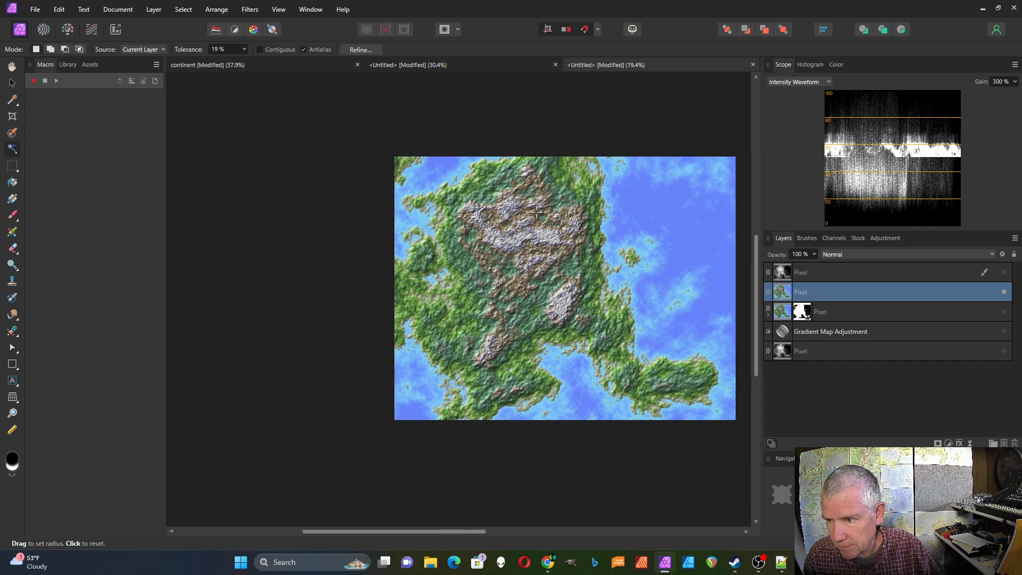
scroll(536, 213, "up", 2)
scroll(539, 204, "down", 1)
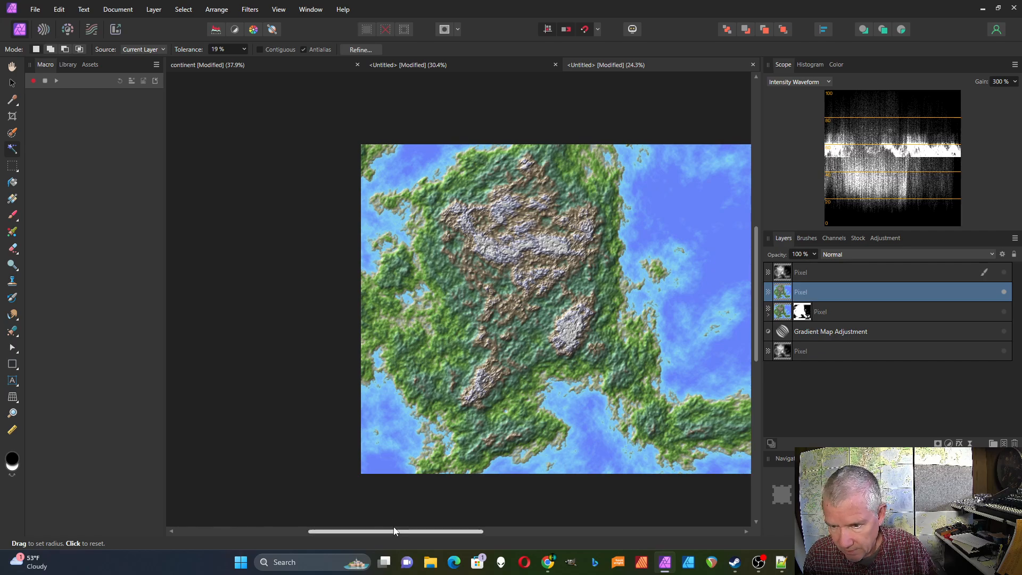
left_click_drag(402, 532, 436, 532)
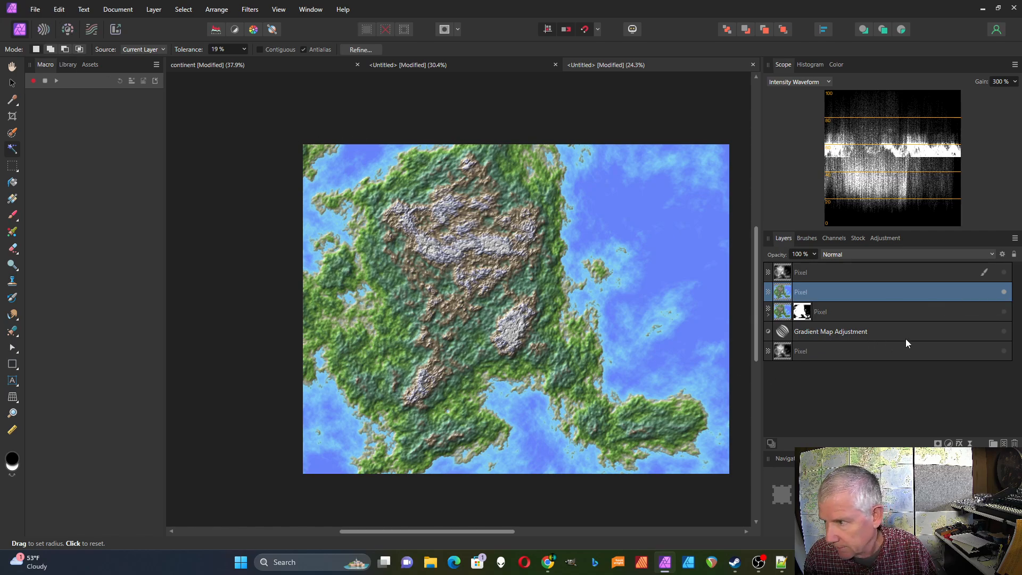
left_click(1004, 292)
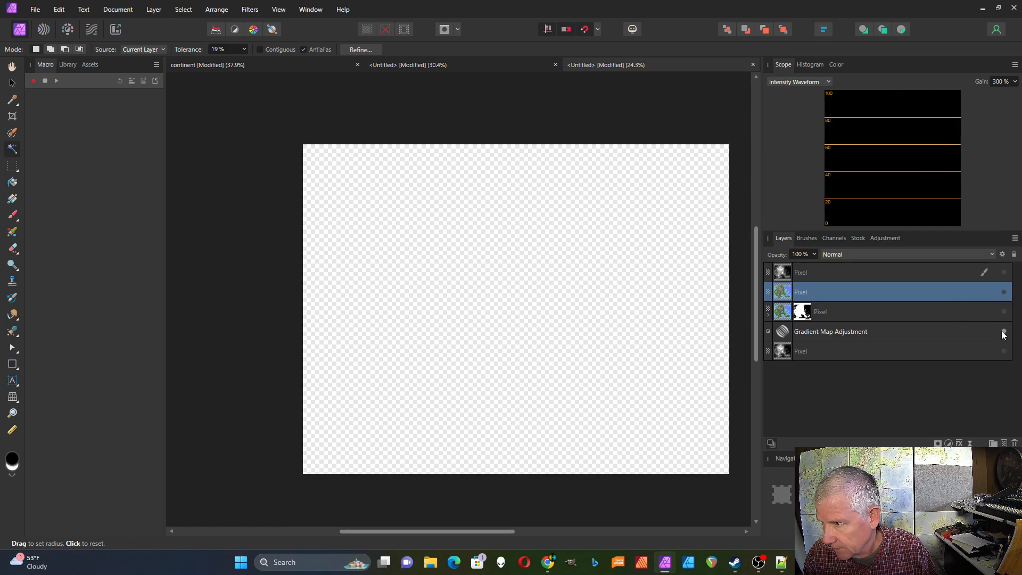
left_click(834, 352)
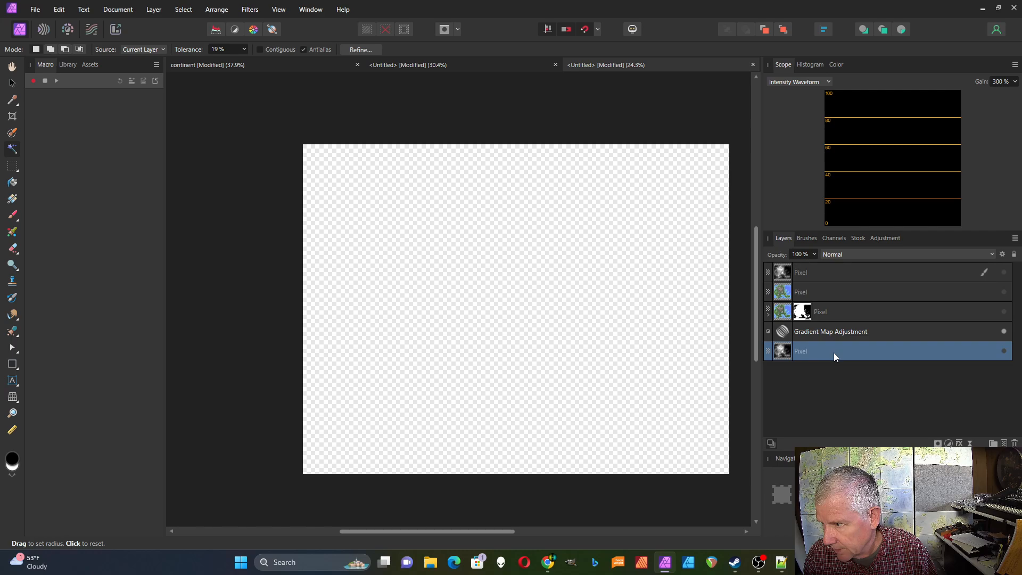
left_click(1004, 351)
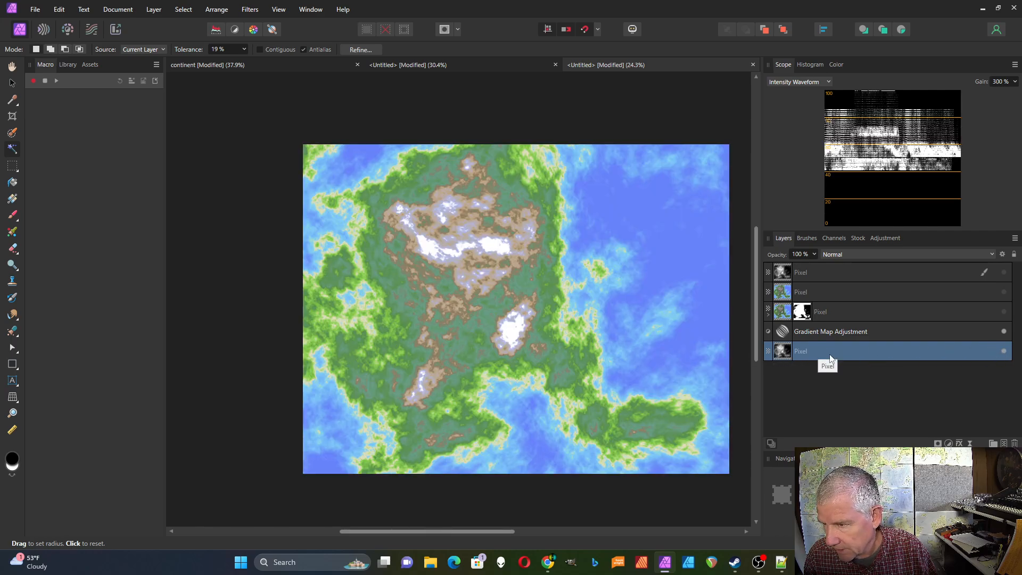
- Open the Procedural Texture filter on the bottom height map layer, load the Landscape preset and enlarge the custom inputs area
left_click(247, 10)
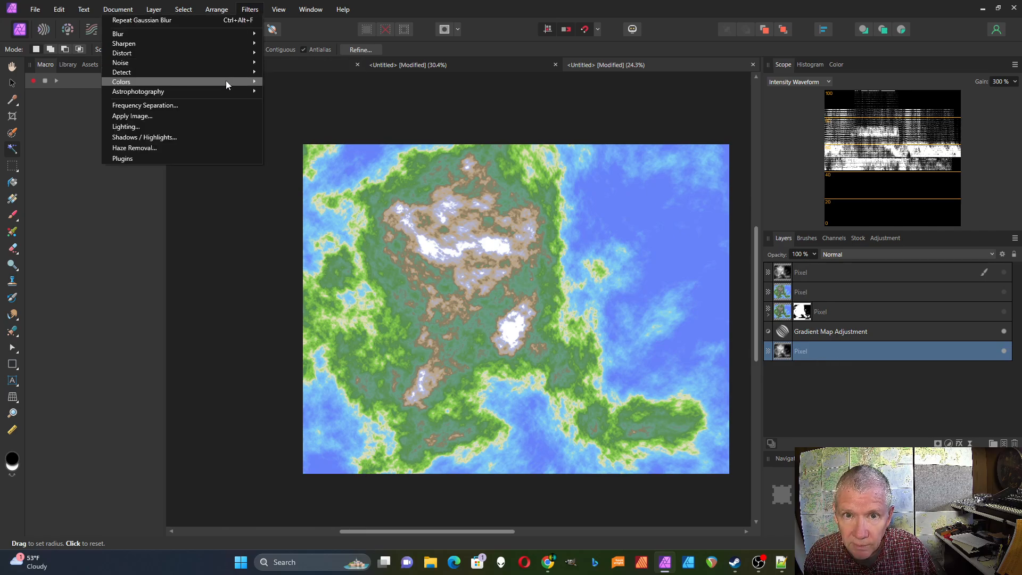
mouse_move(226, 81)
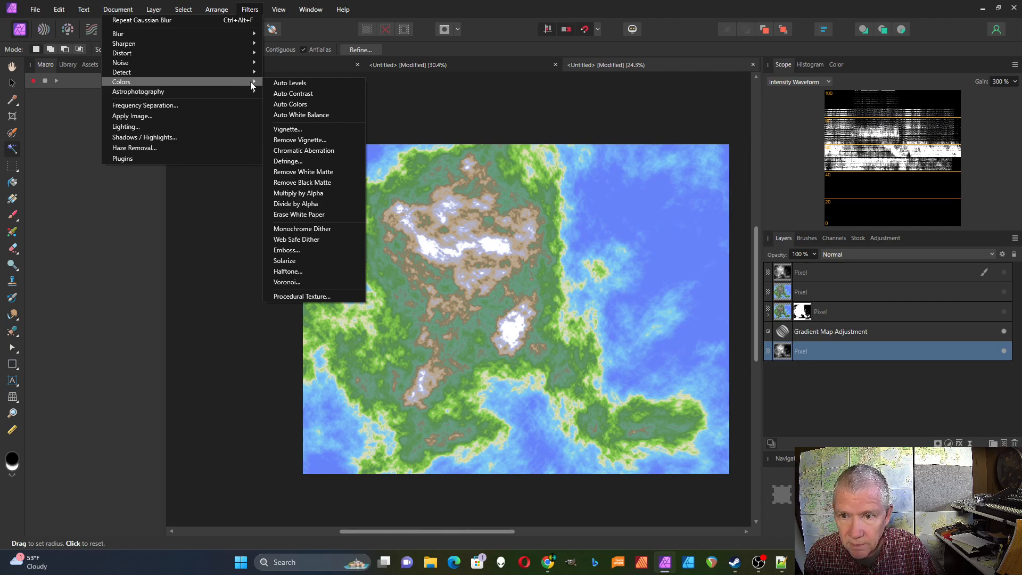
left_click(316, 298)
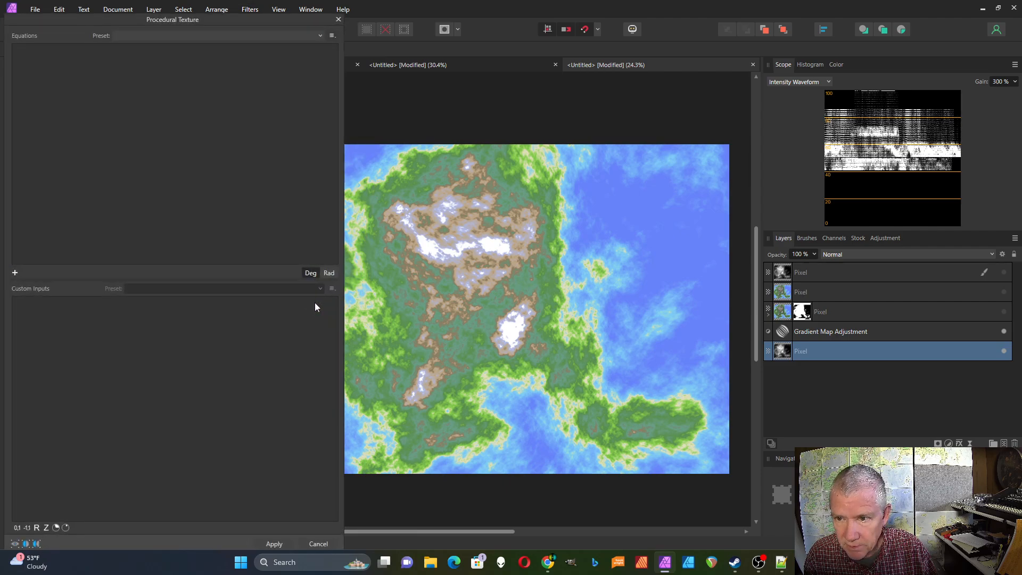
left_click(204, 34)
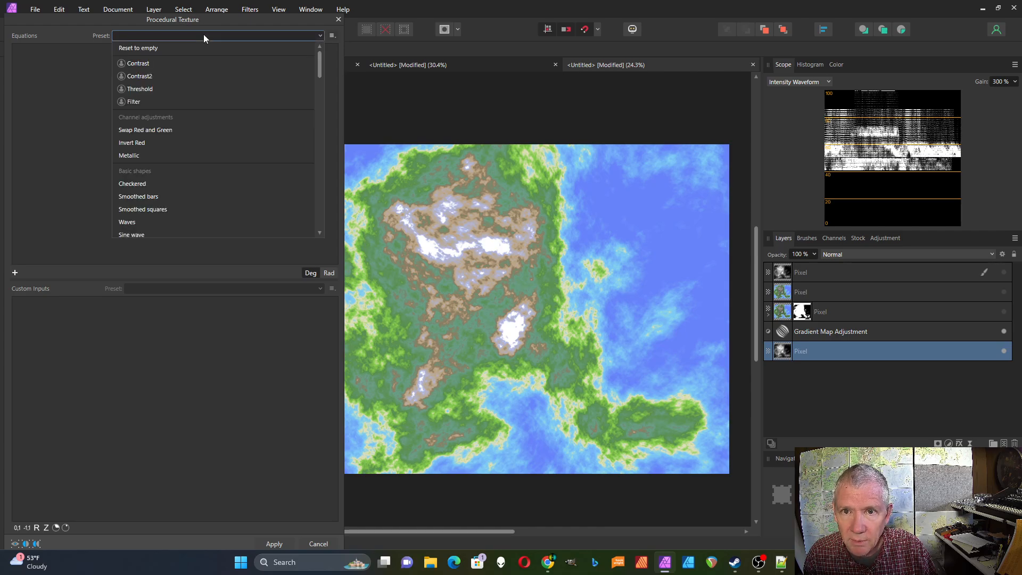
scroll(177, 113, "down", 10)
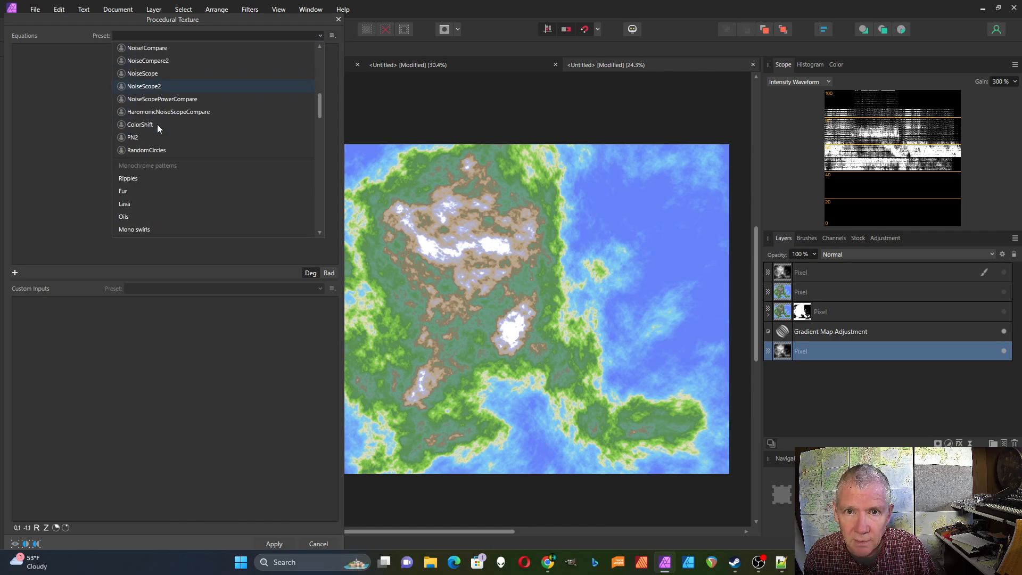
scroll(155, 127, "down", 3)
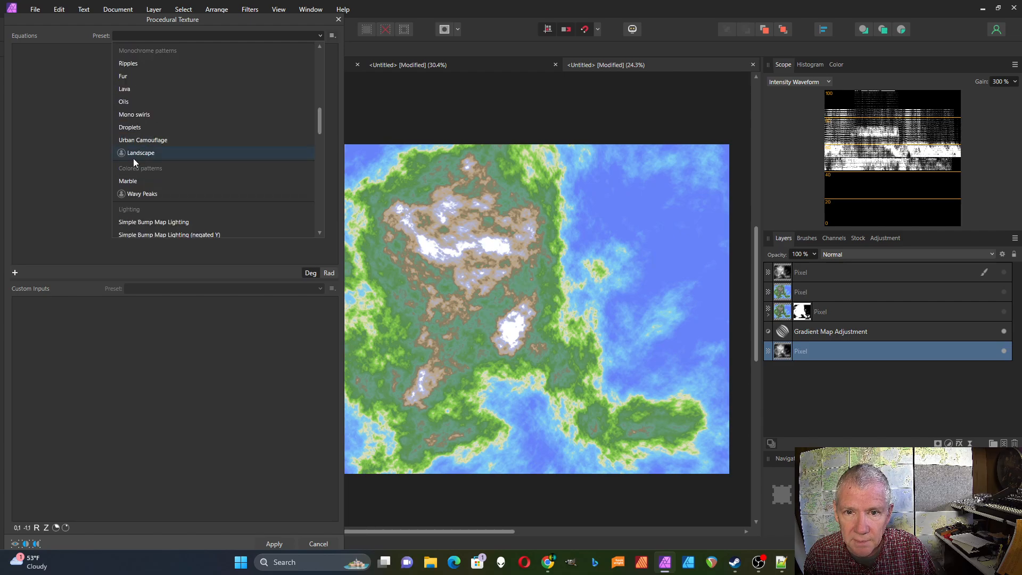
left_click(133, 154)
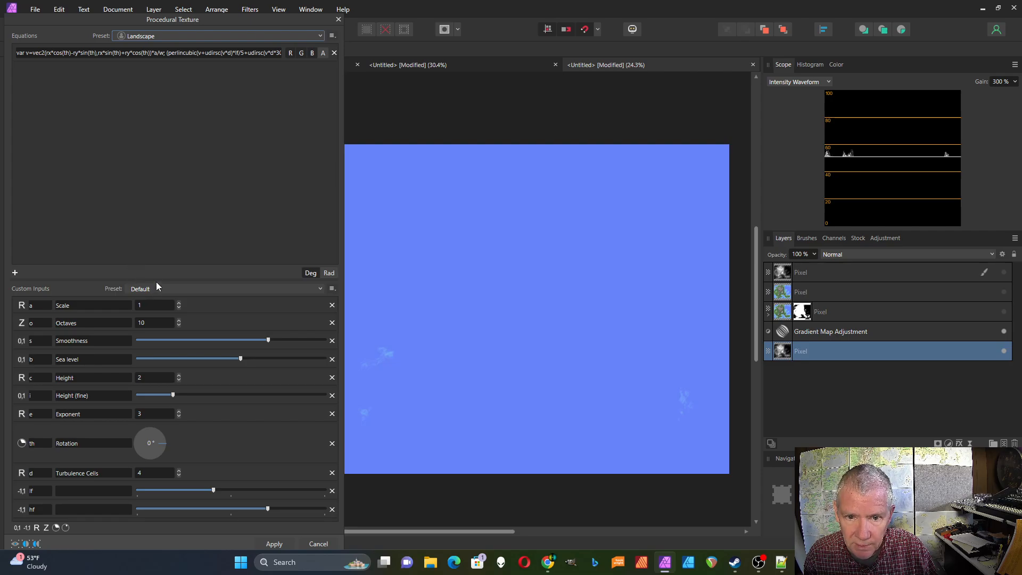
left_click_drag(157, 280, 155, 104)
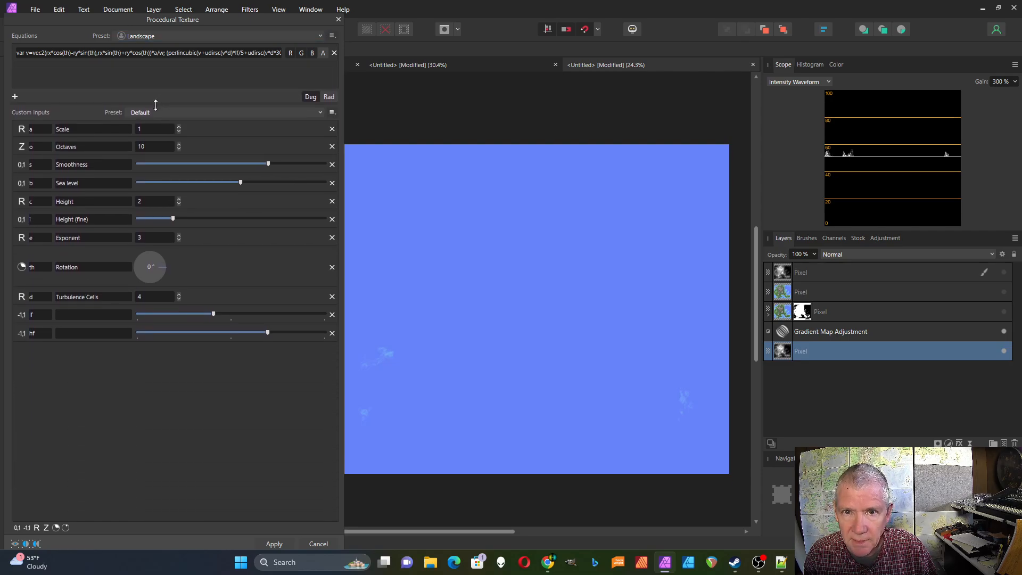
- Raise the Landscape texture's Scale to 15
left_click(179, 126)
left_click(179, 128)
left_click(179, 127)
left_click(179, 128)
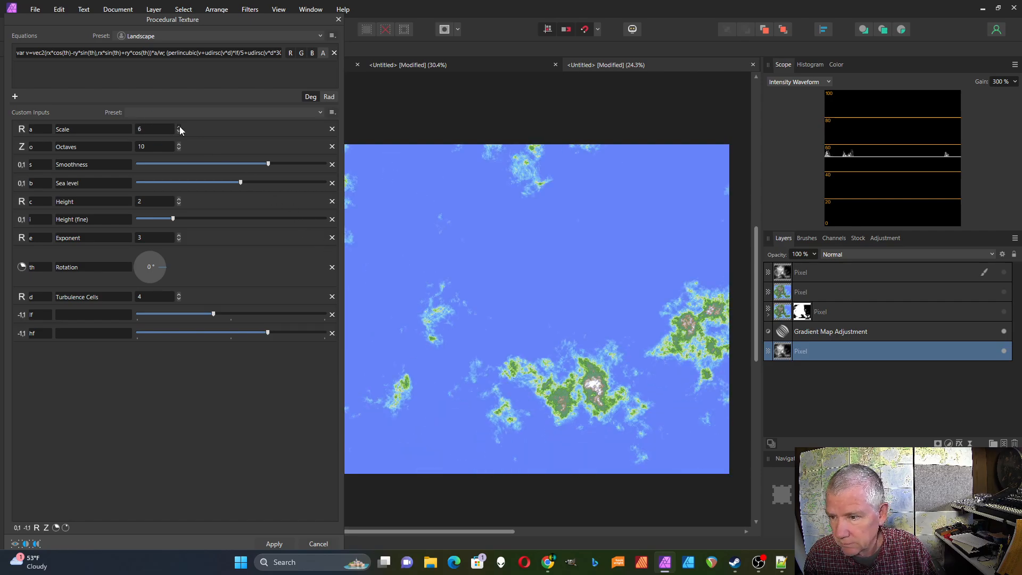
left_click(179, 127)
left_click(179, 128)
left_click(180, 127)
left_click(179, 127)
left_click(180, 127)
left_click(179, 128)
left_click(180, 127)
left_click(179, 128)
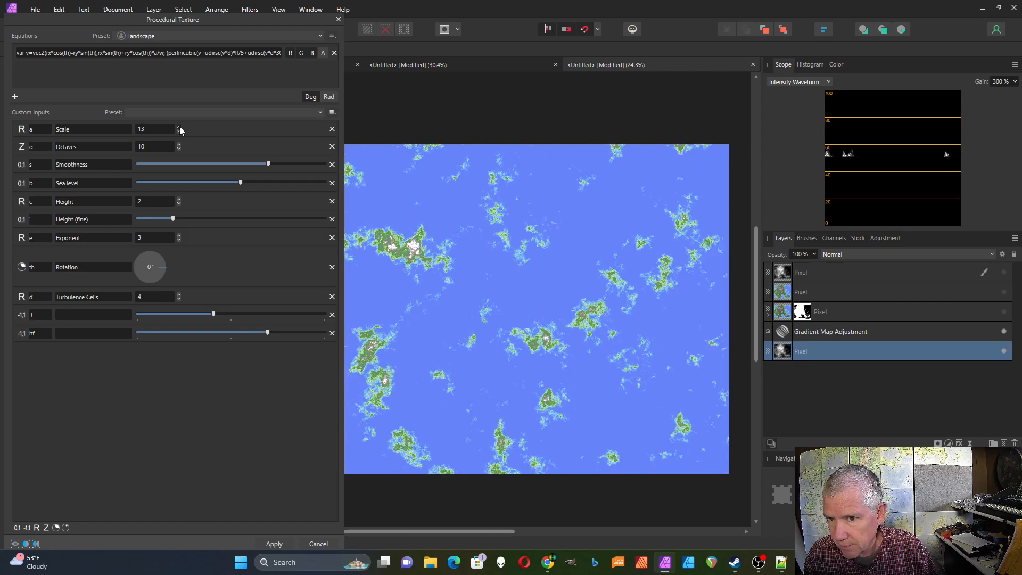
left_click(180, 127)
left_click(180, 127)
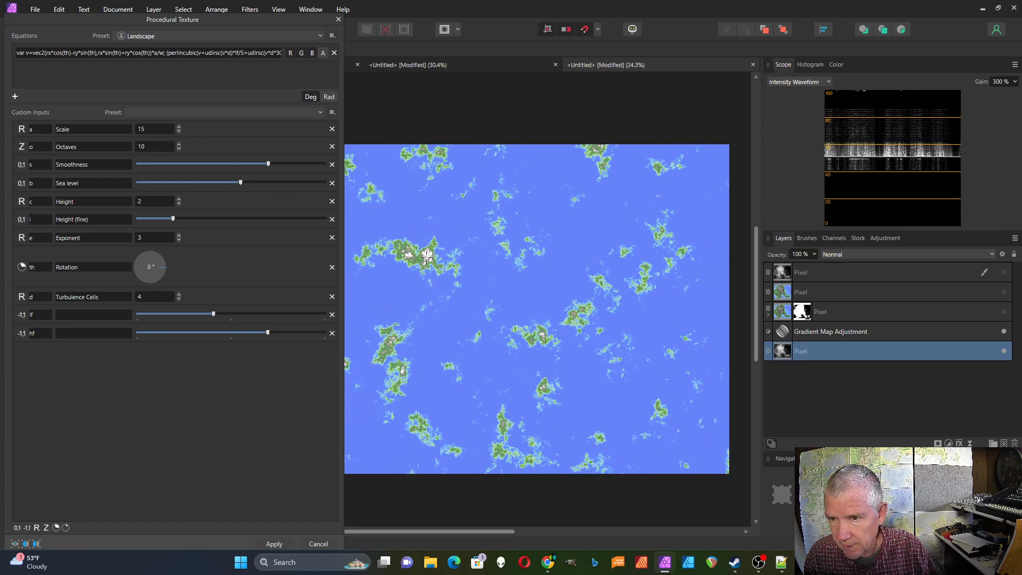
- Shift the texture origin across the canvas to explore other islands and set the texture's Rotation to 68°
left_click_drag(427, 255, 498, 370)
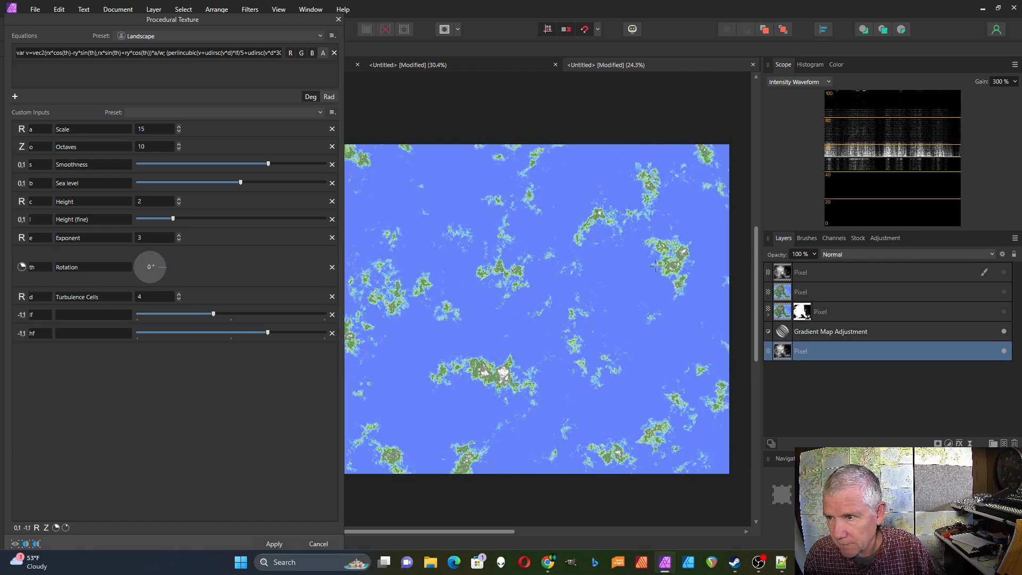
left_click_drag(656, 265, 405, 432)
left_click_drag(610, 273, 371, 325)
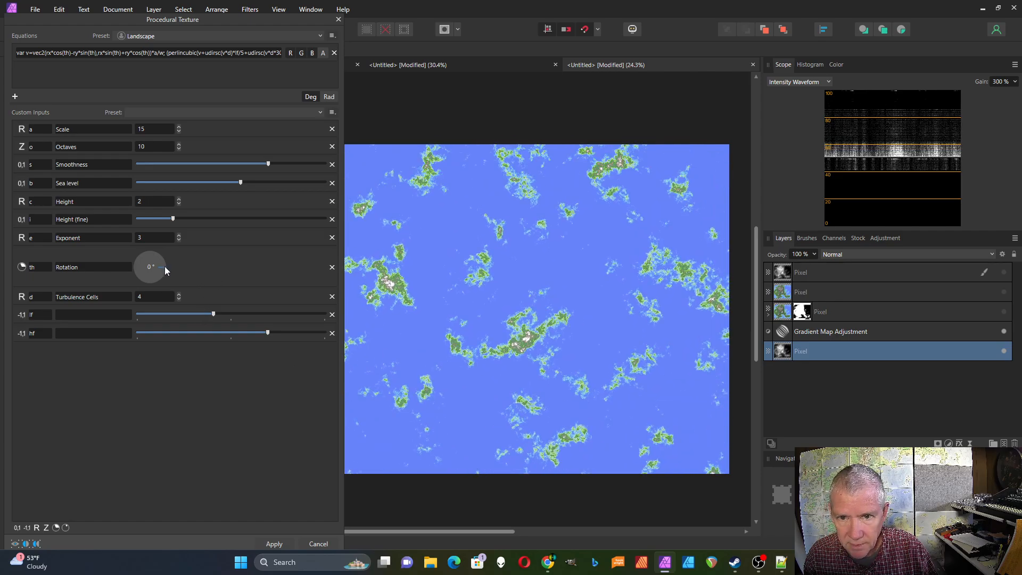
left_click_drag(164, 266, 161, 238)
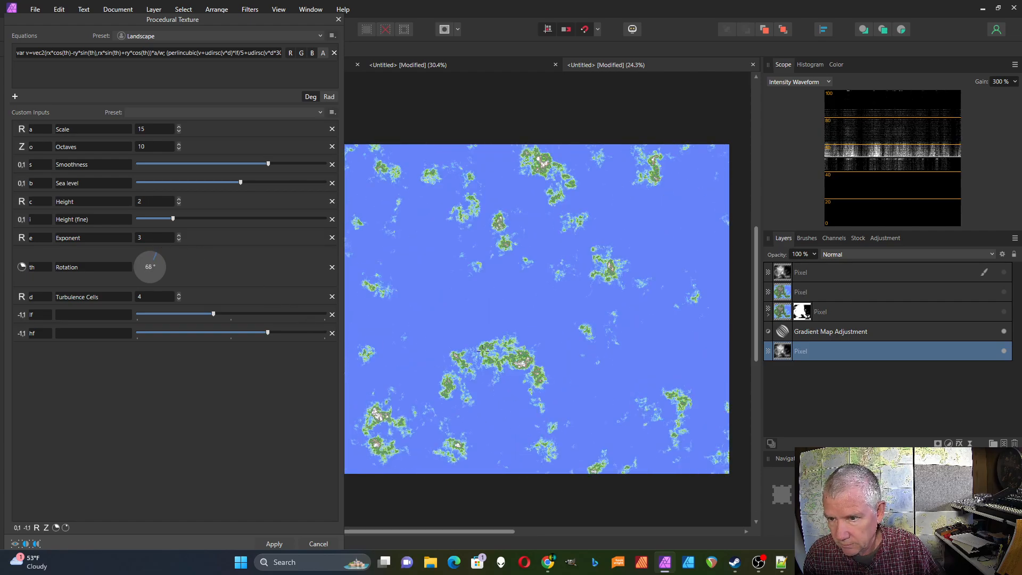
- Set the texture's Scale to 2 and reposition the texture origin so one large landmass sits near the canvas centre
left_click_drag(501, 327, 498, 287)
left_click(502, 304)
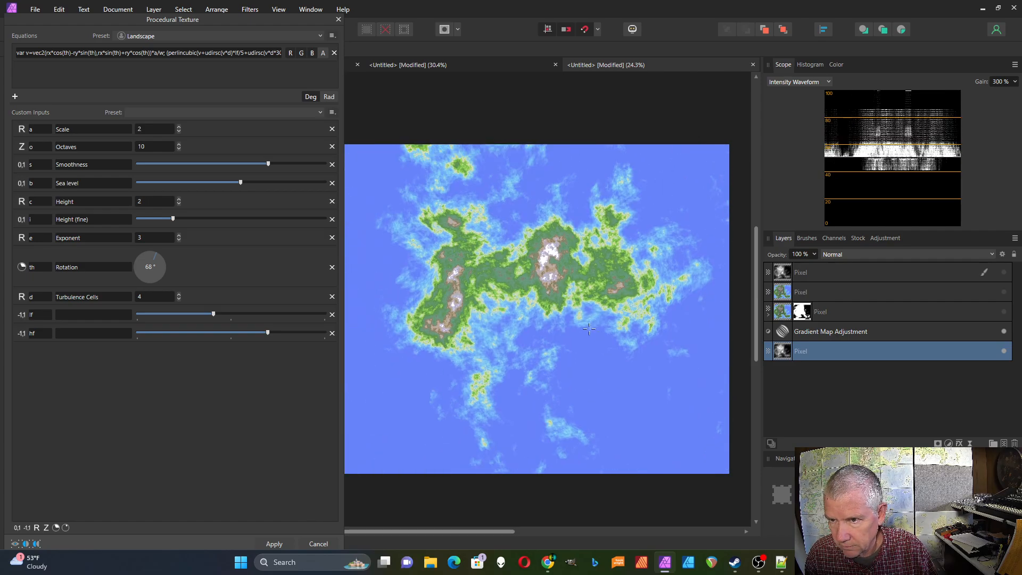
left_click_drag(574, 282, 577, 313)
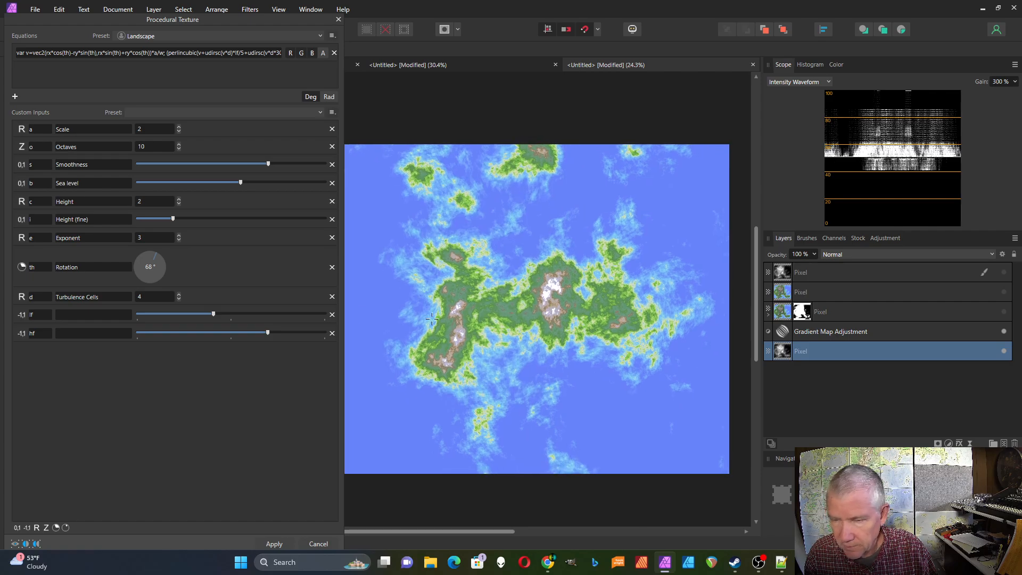
- Lower the texture's Sea level and Smoothness slightly and set Octaves to 9
left_click_drag(268, 164, 228, 184)
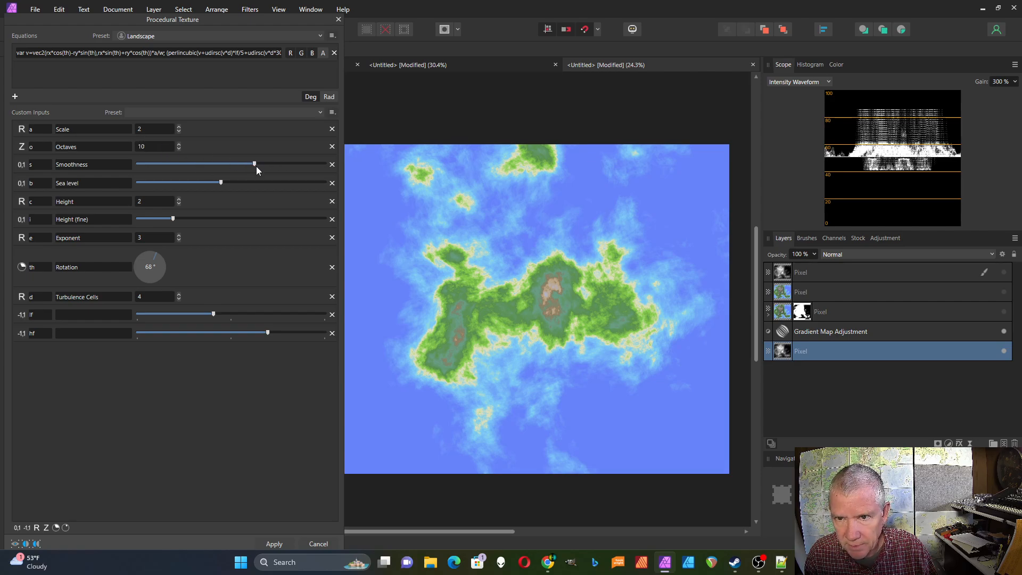
left_click(179, 149)
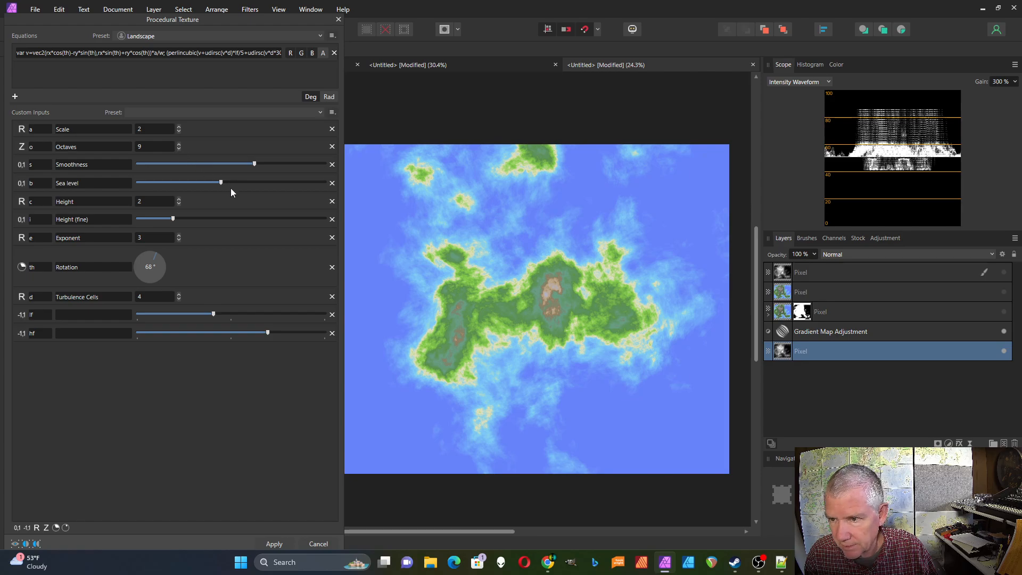
left_click_drag(254, 164, 261, 167)
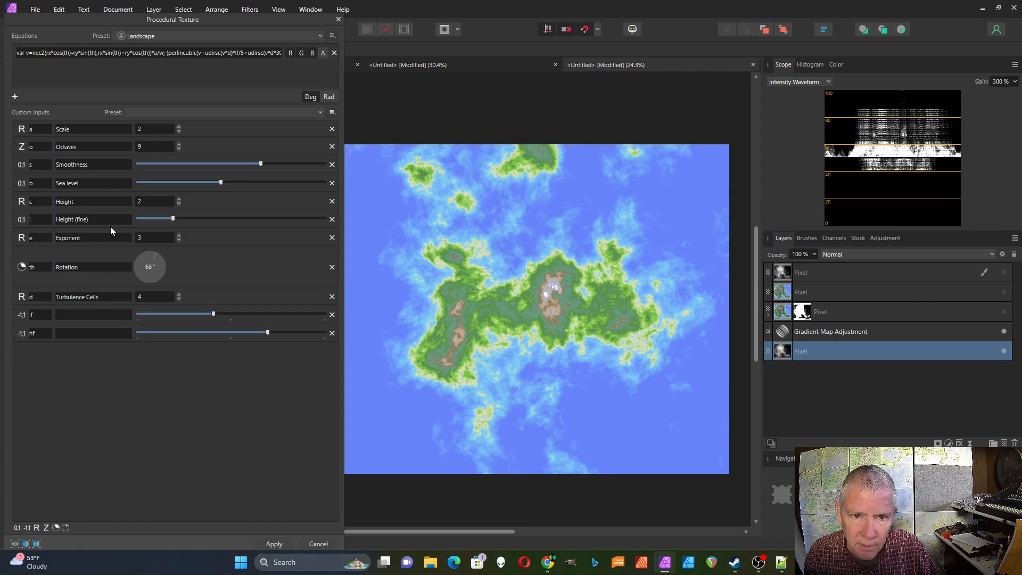
- Try an Exponent of 4 and return it to 3, lower Smoothness to about mid-range and raise Height (fine) to just below mid-range
left_click(179, 235)
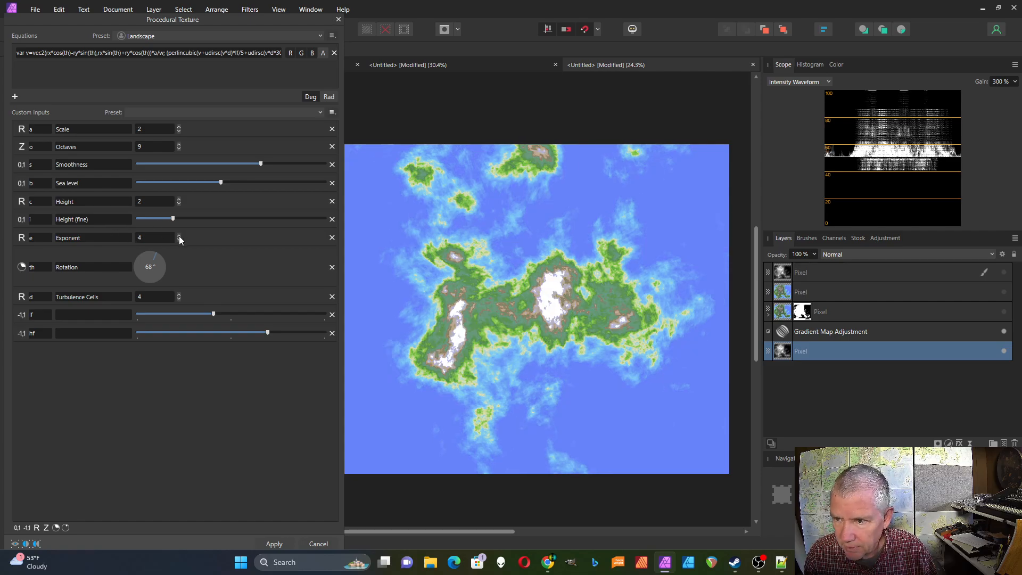
left_click(179, 240)
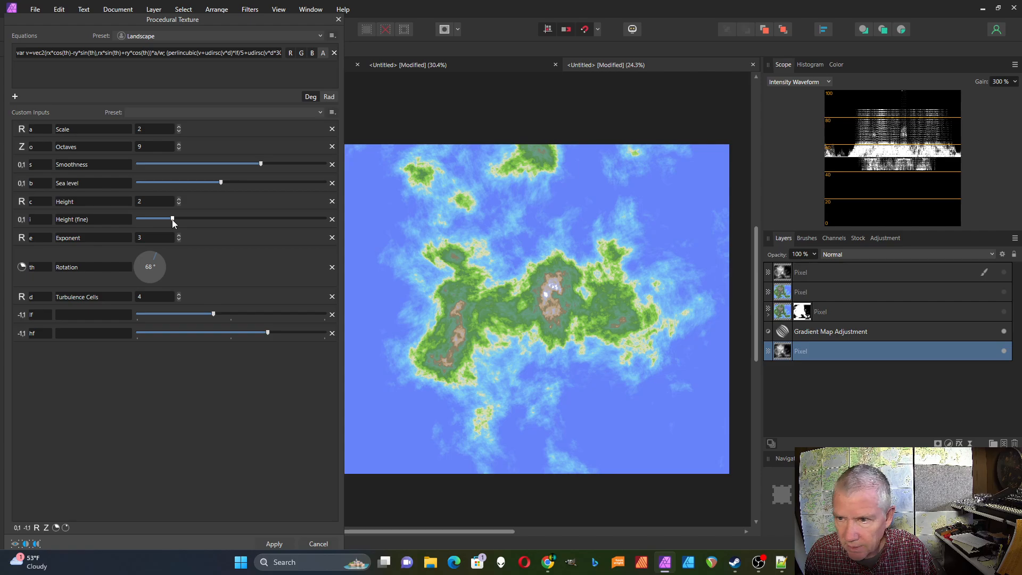
mouse_move(173, 219)
left_mouse_down()
mouse_move(222, 219)
mouse_move(185, 219)
left_mouse_up()
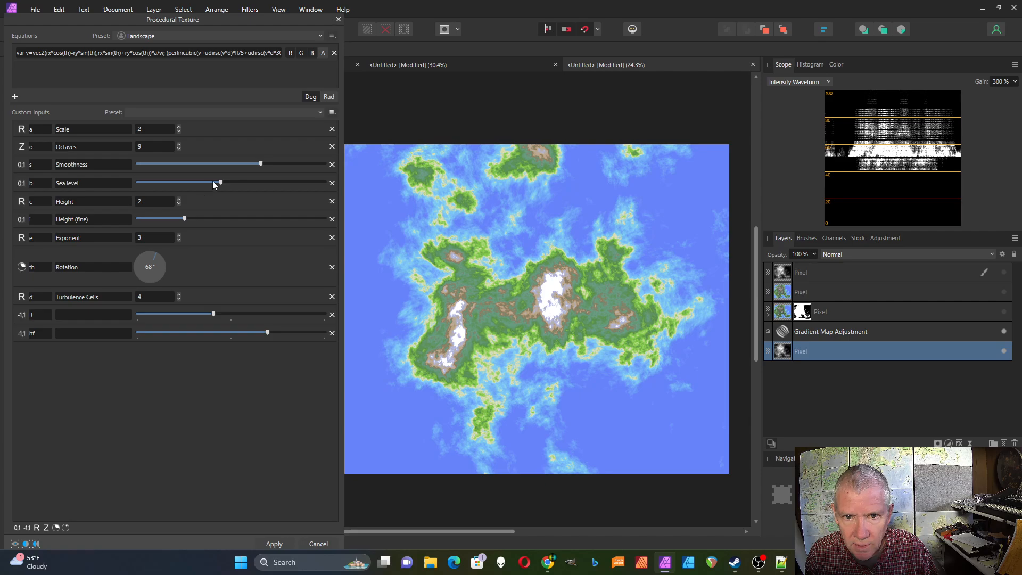
left_click_drag(258, 164, 229, 164)
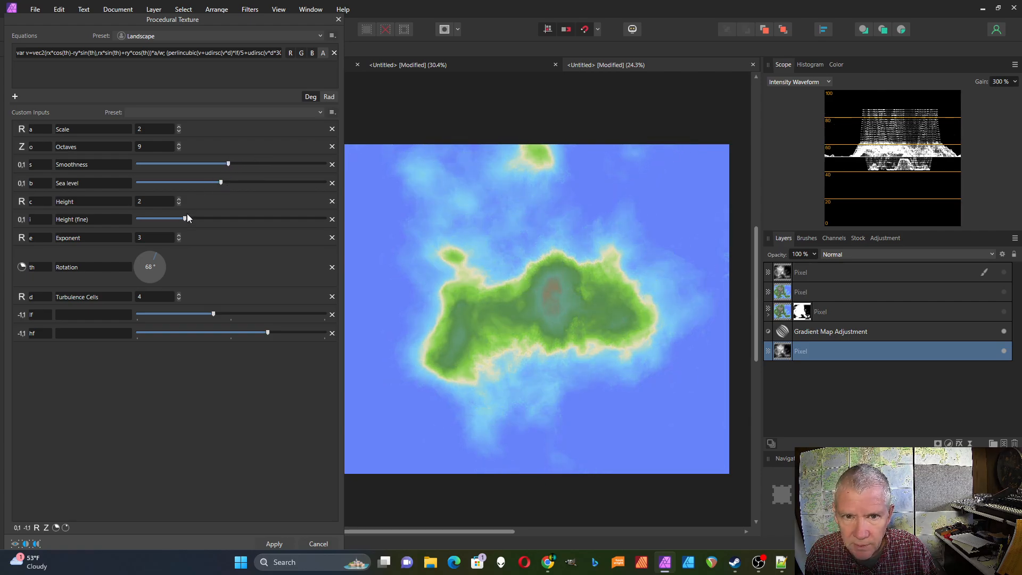
left_click_drag(185, 217, 217, 221)
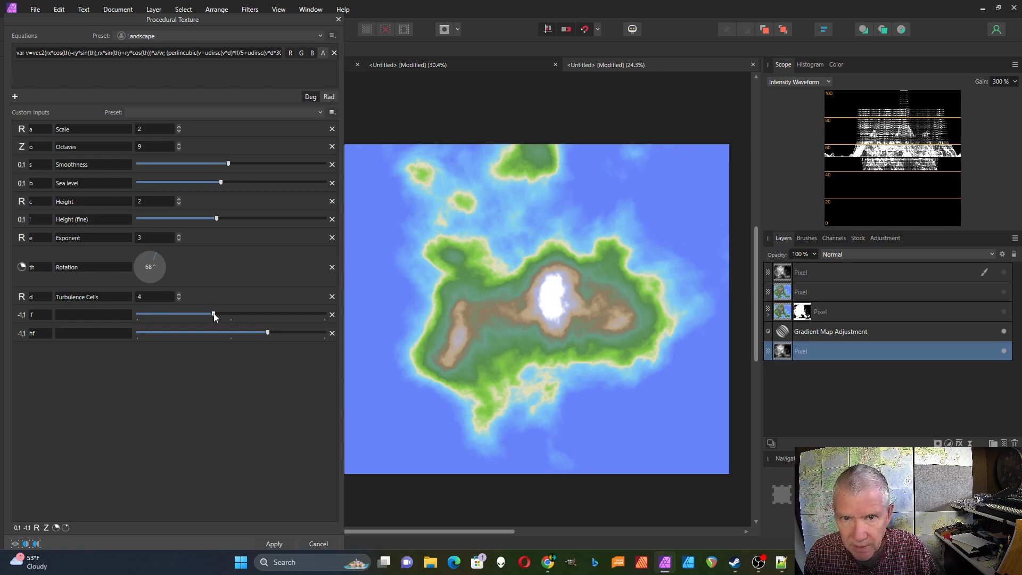
- Set Turbulence Cells to 7, lf slightly above its midpoint and hf almost to its maximum
left_click_drag(215, 317, 259, 316)
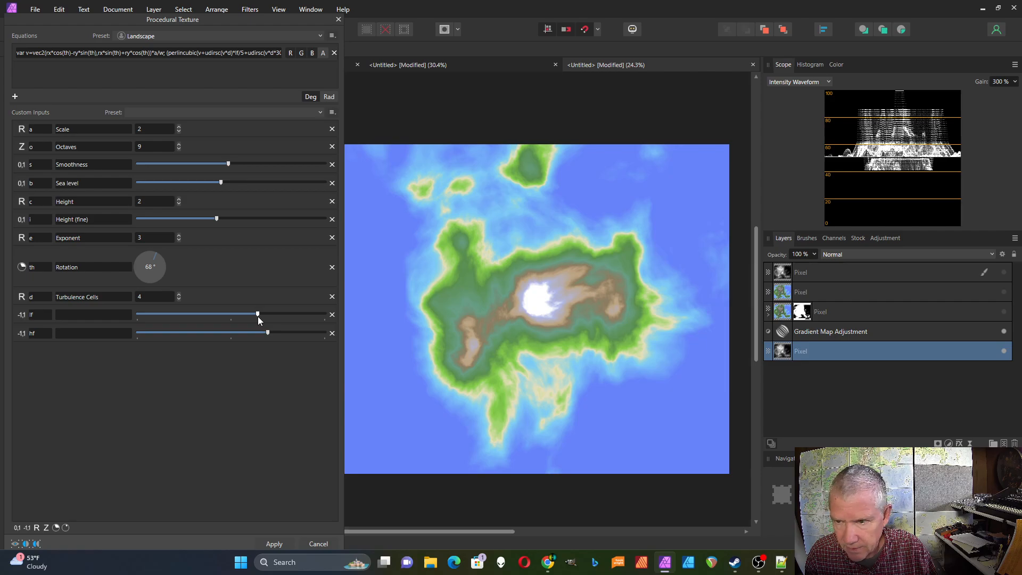
left_click_drag(257, 316, 251, 316)
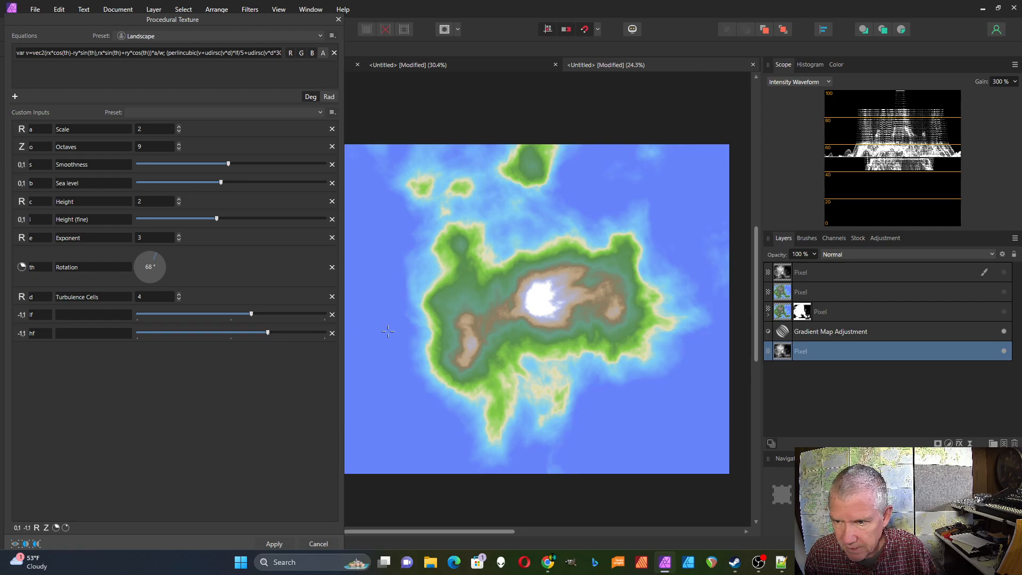
scroll(594, 294, "up", 5)
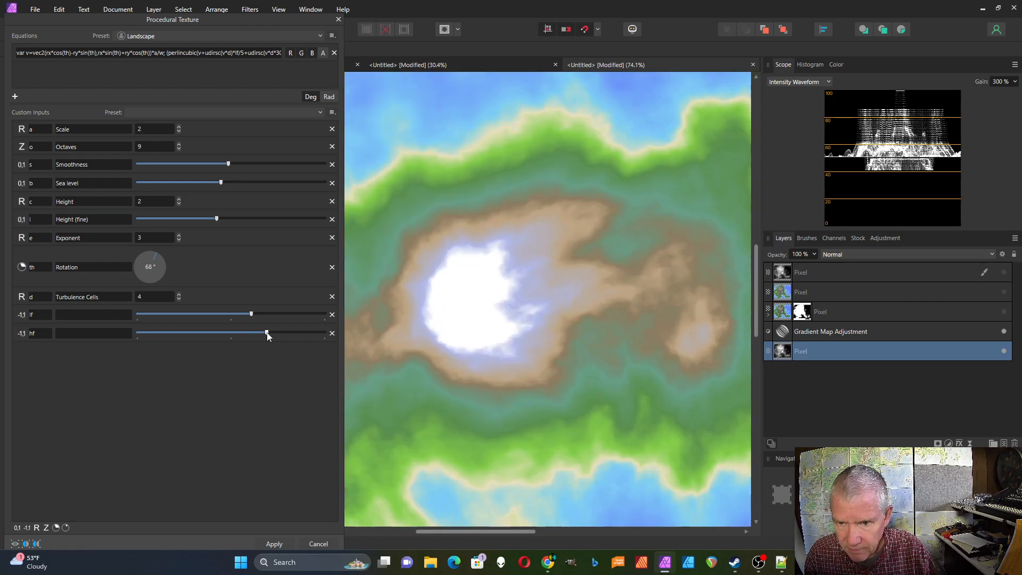
left_click_drag(269, 332, 288, 333)
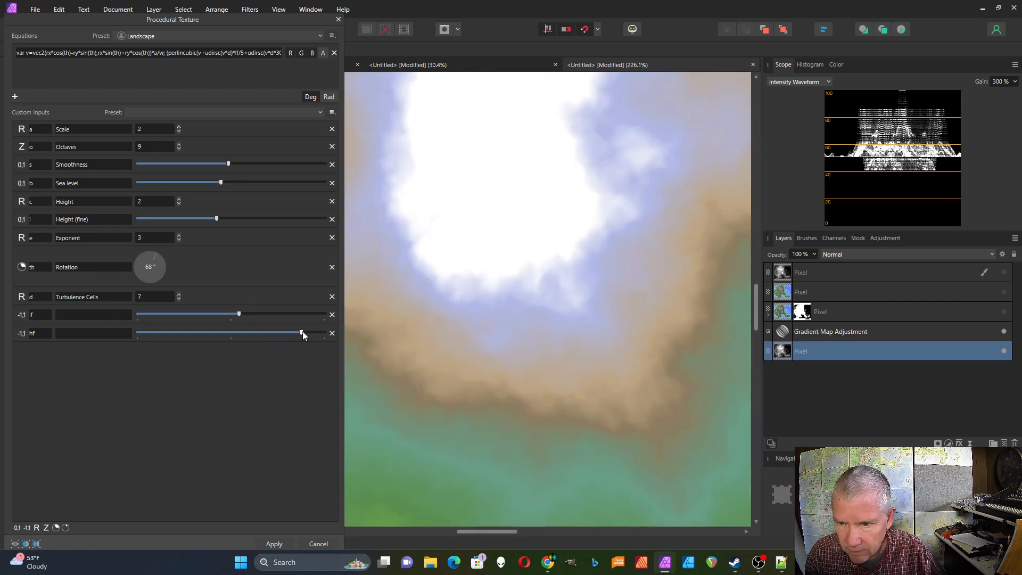
mouse_move(304, 333)
left_mouse_down()
mouse_move(325, 334)
mouse_move(244, 334)
mouse_move(323, 333)
left_mouse_up()
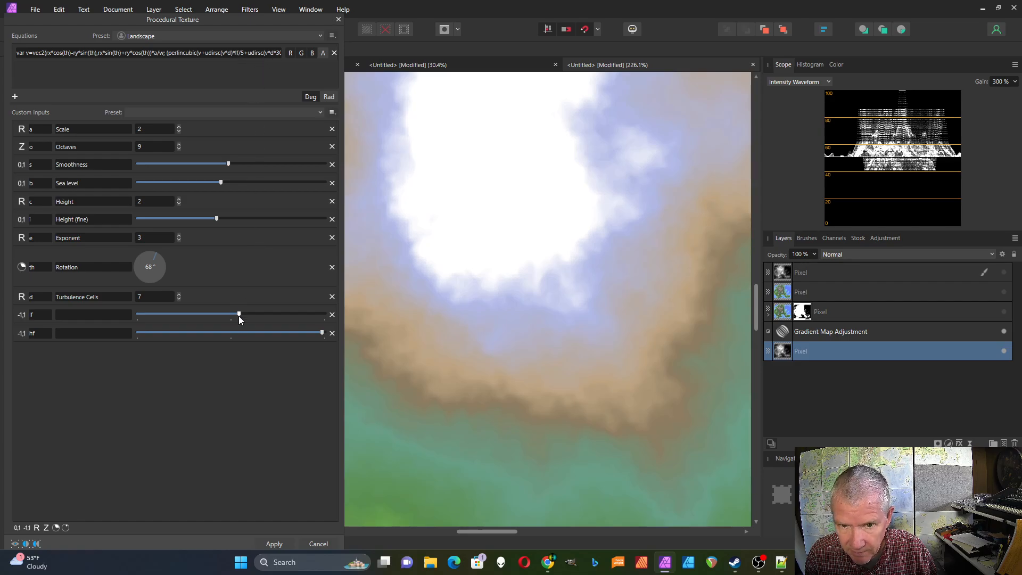
- Check the whole landmass and apply the Procedural Texture filter to the height map layer
scroll(525, 276, "down", 8)
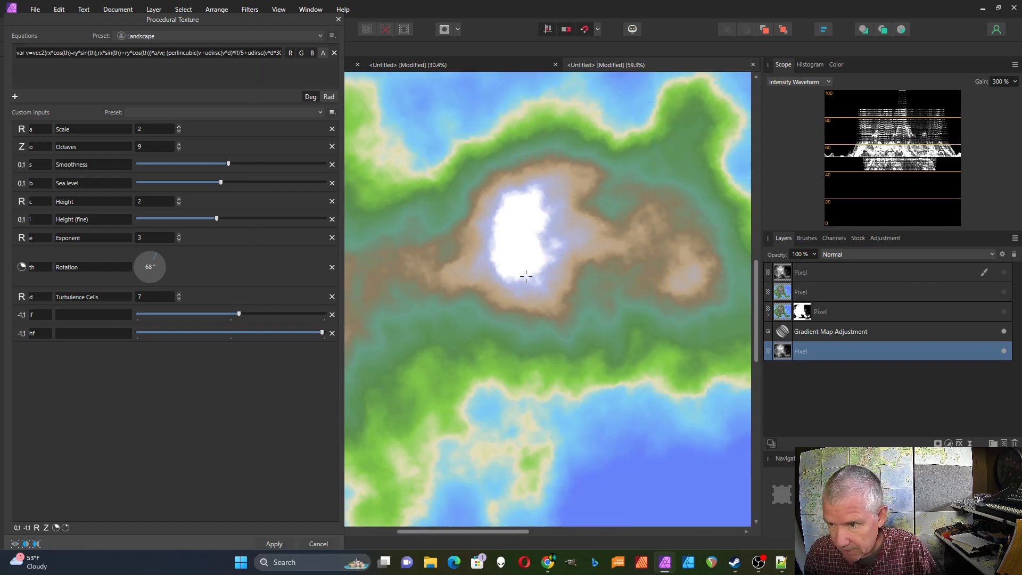
scroll(526, 275, "down", 2)
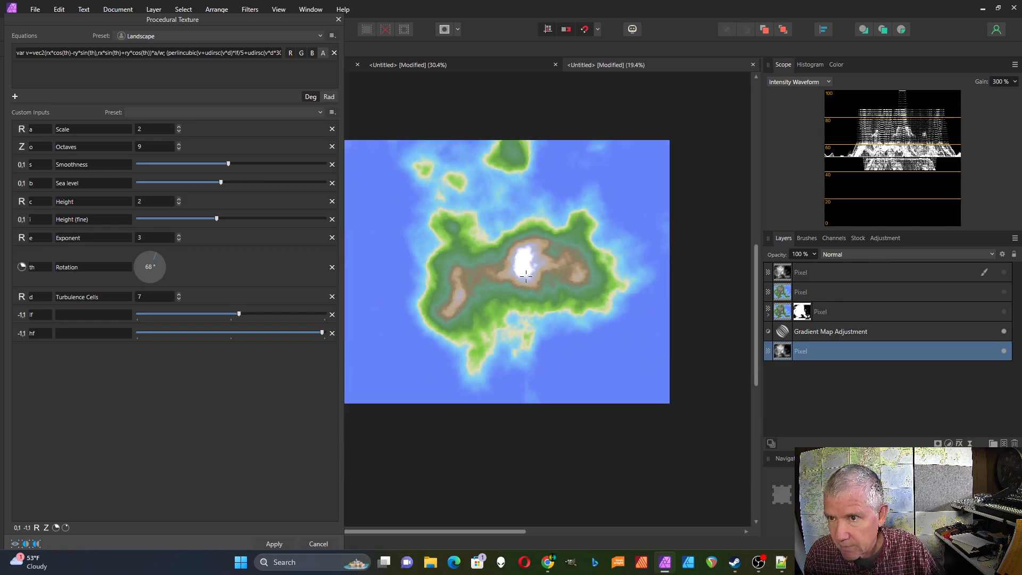
left_click_drag(506, 531, 485, 532)
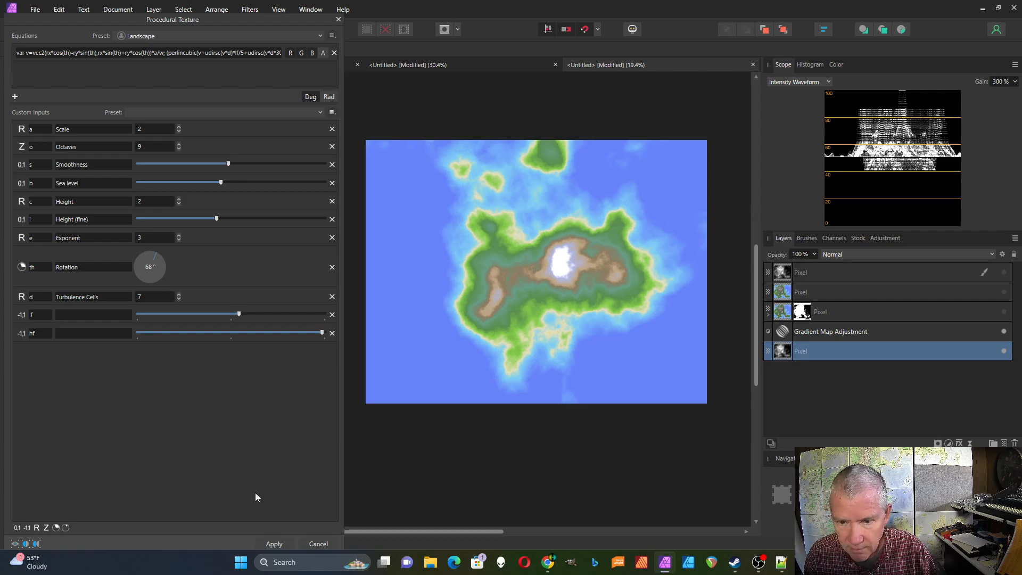
left_click(279, 544)
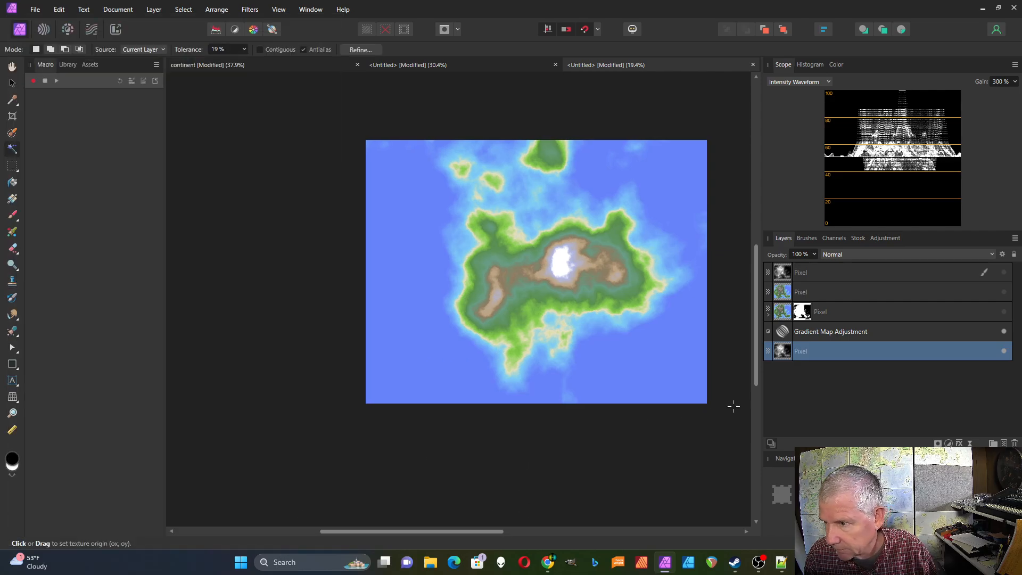